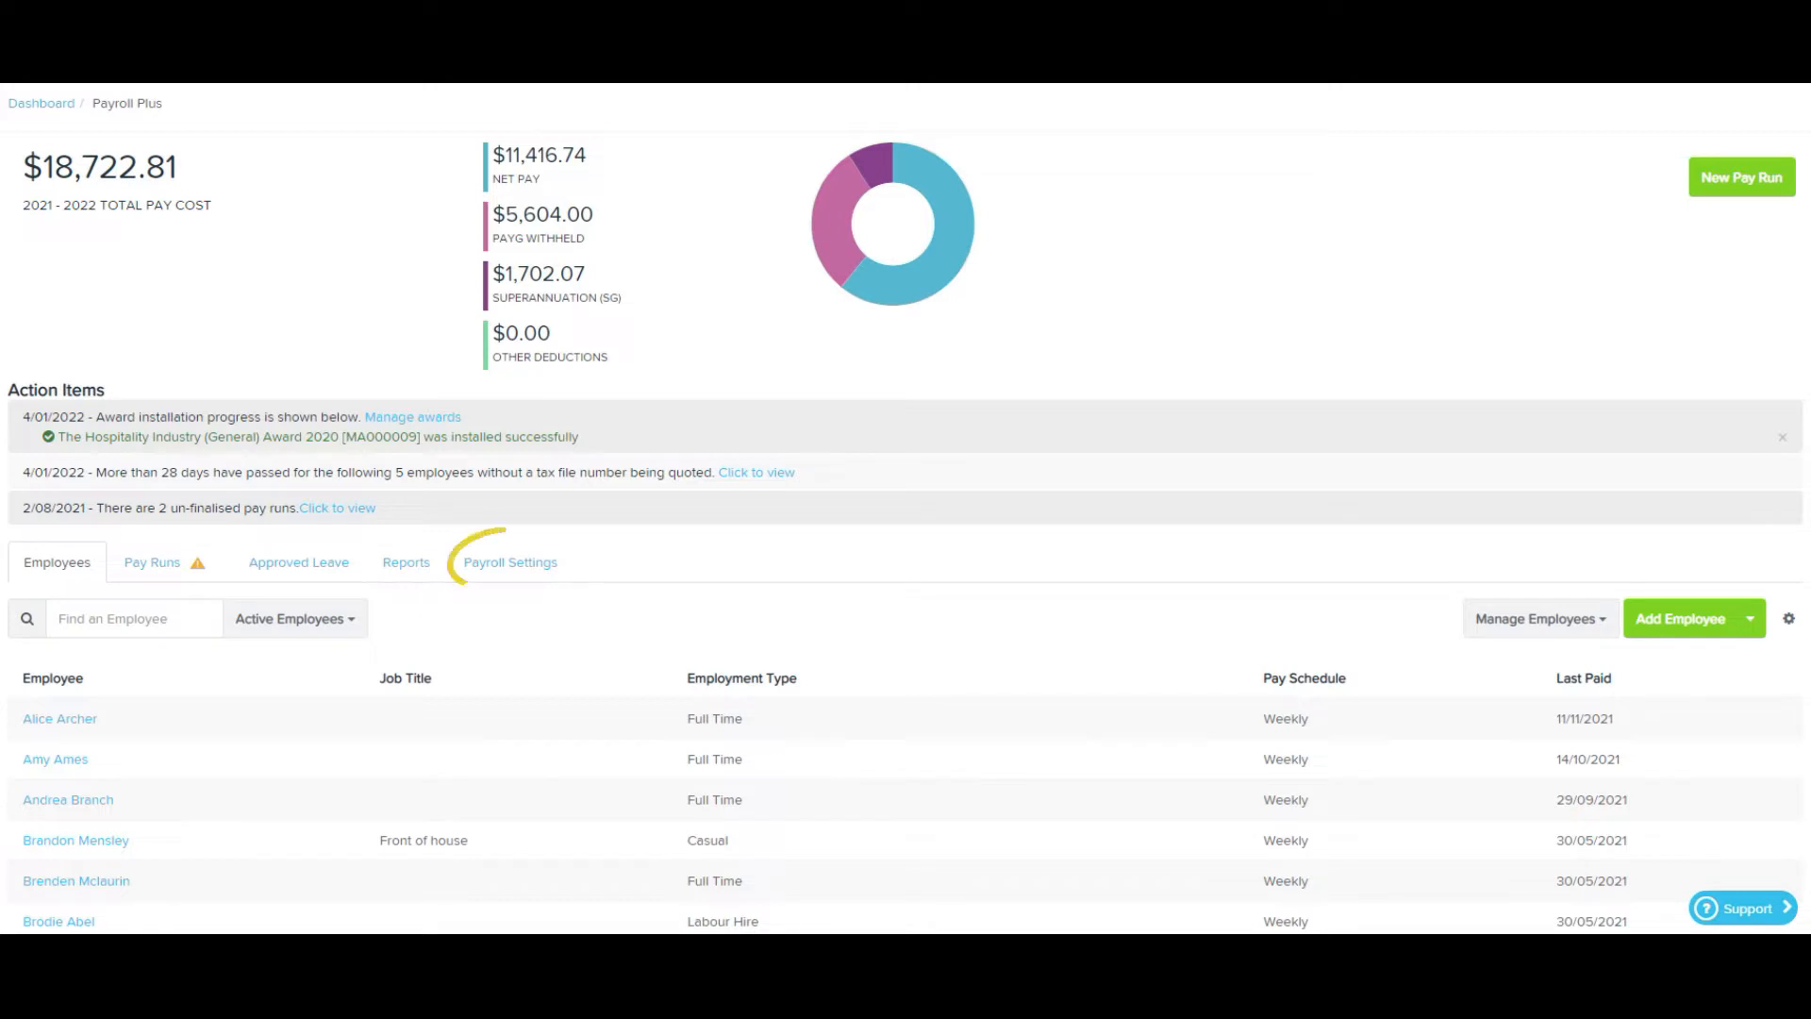
Step: Add a pay category named "Time in Lieu" in the payroll settings
click(511, 563)
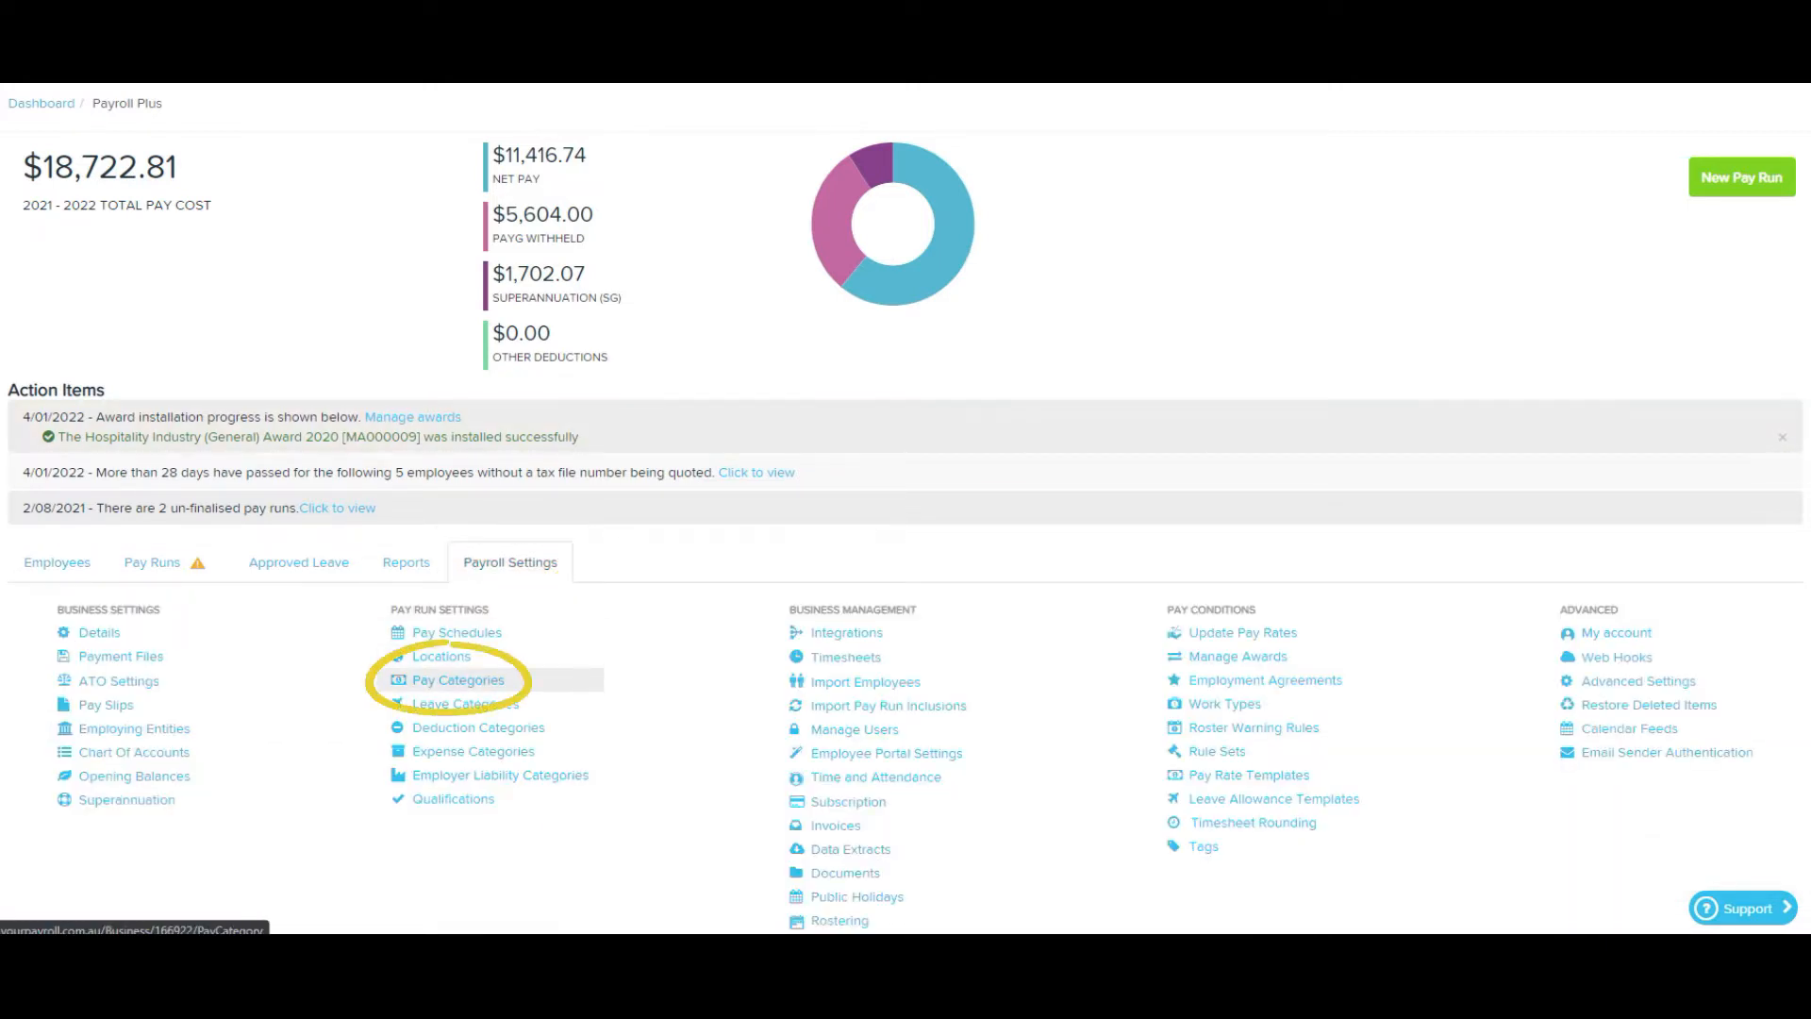
click(458, 680)
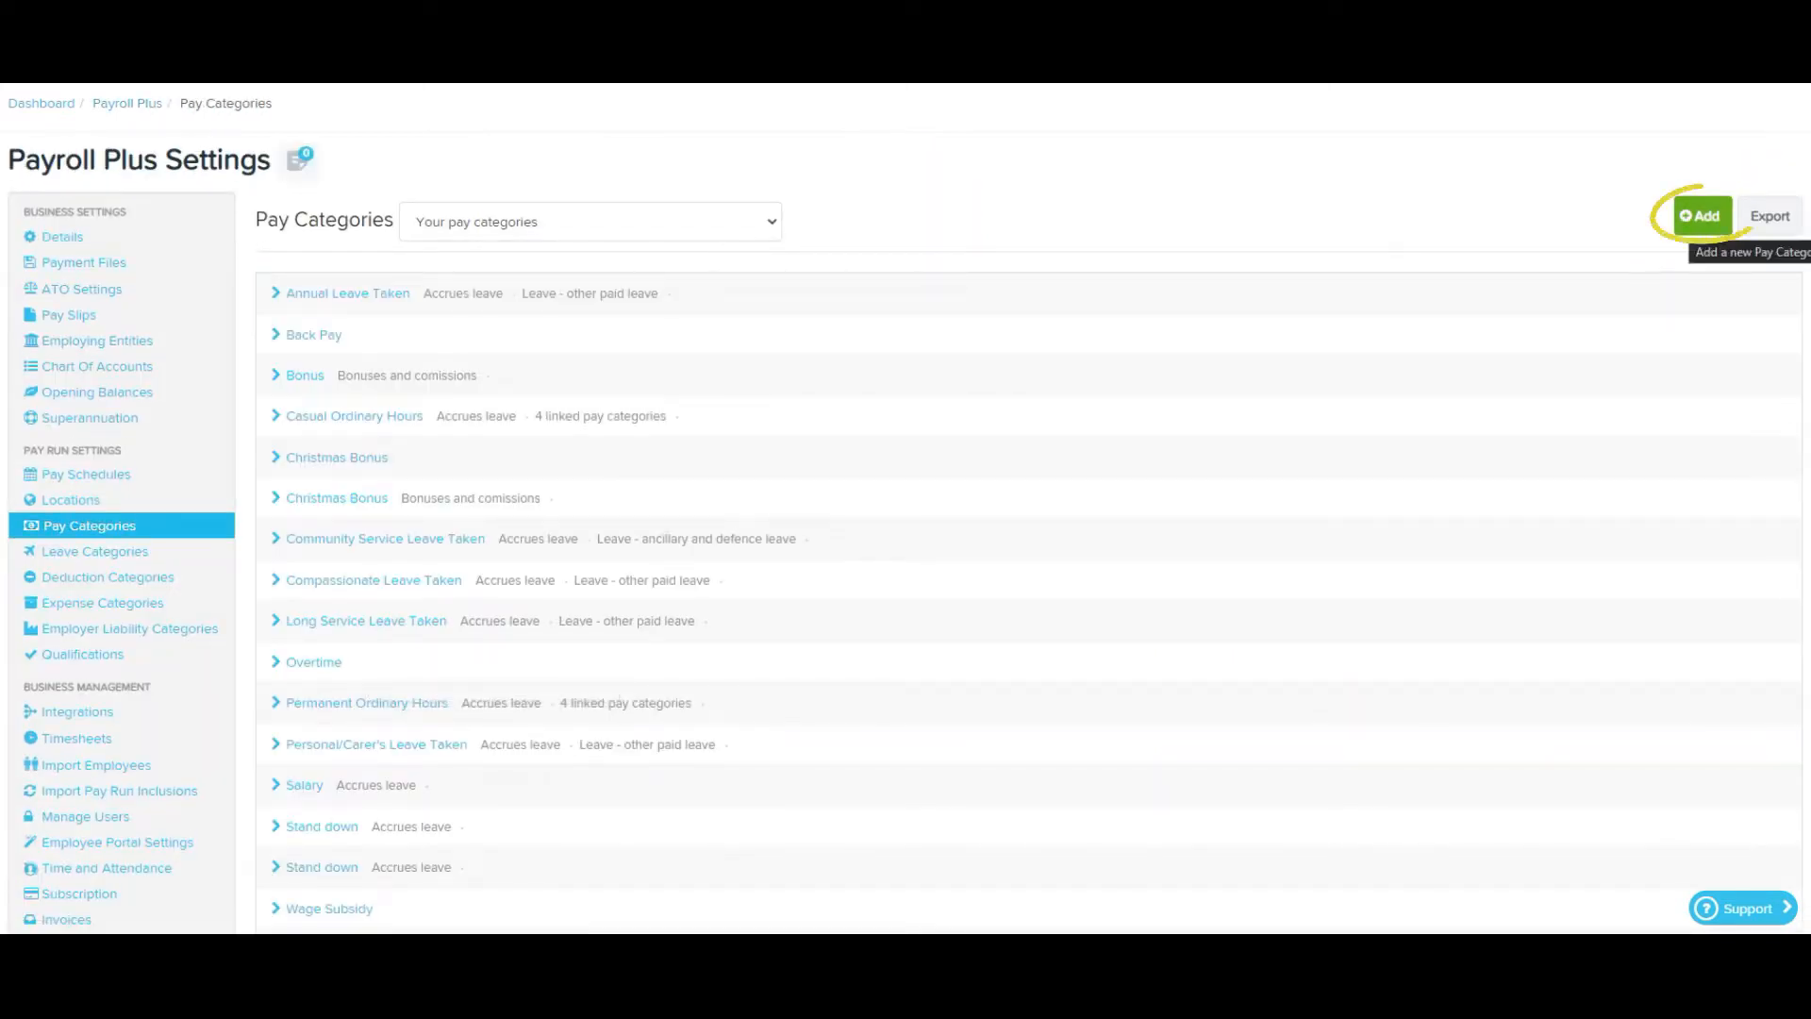
click(1703, 215)
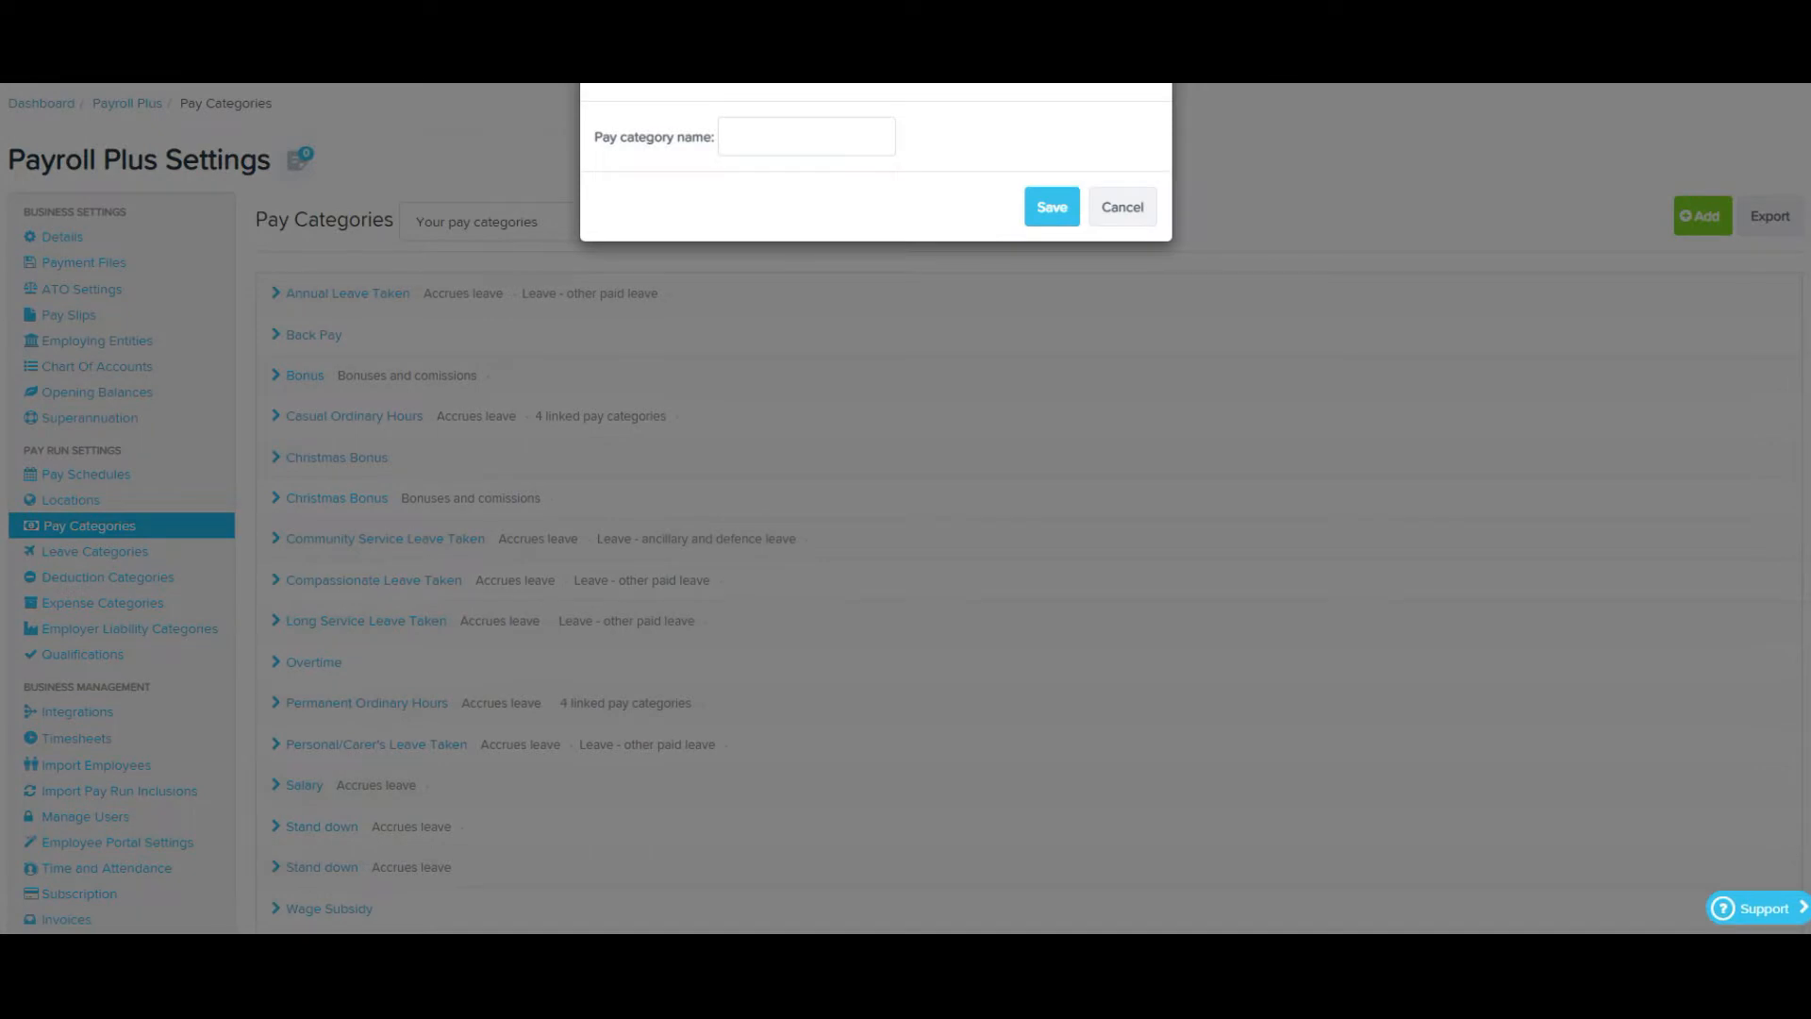
click(806, 137)
text(Time in Lieu)
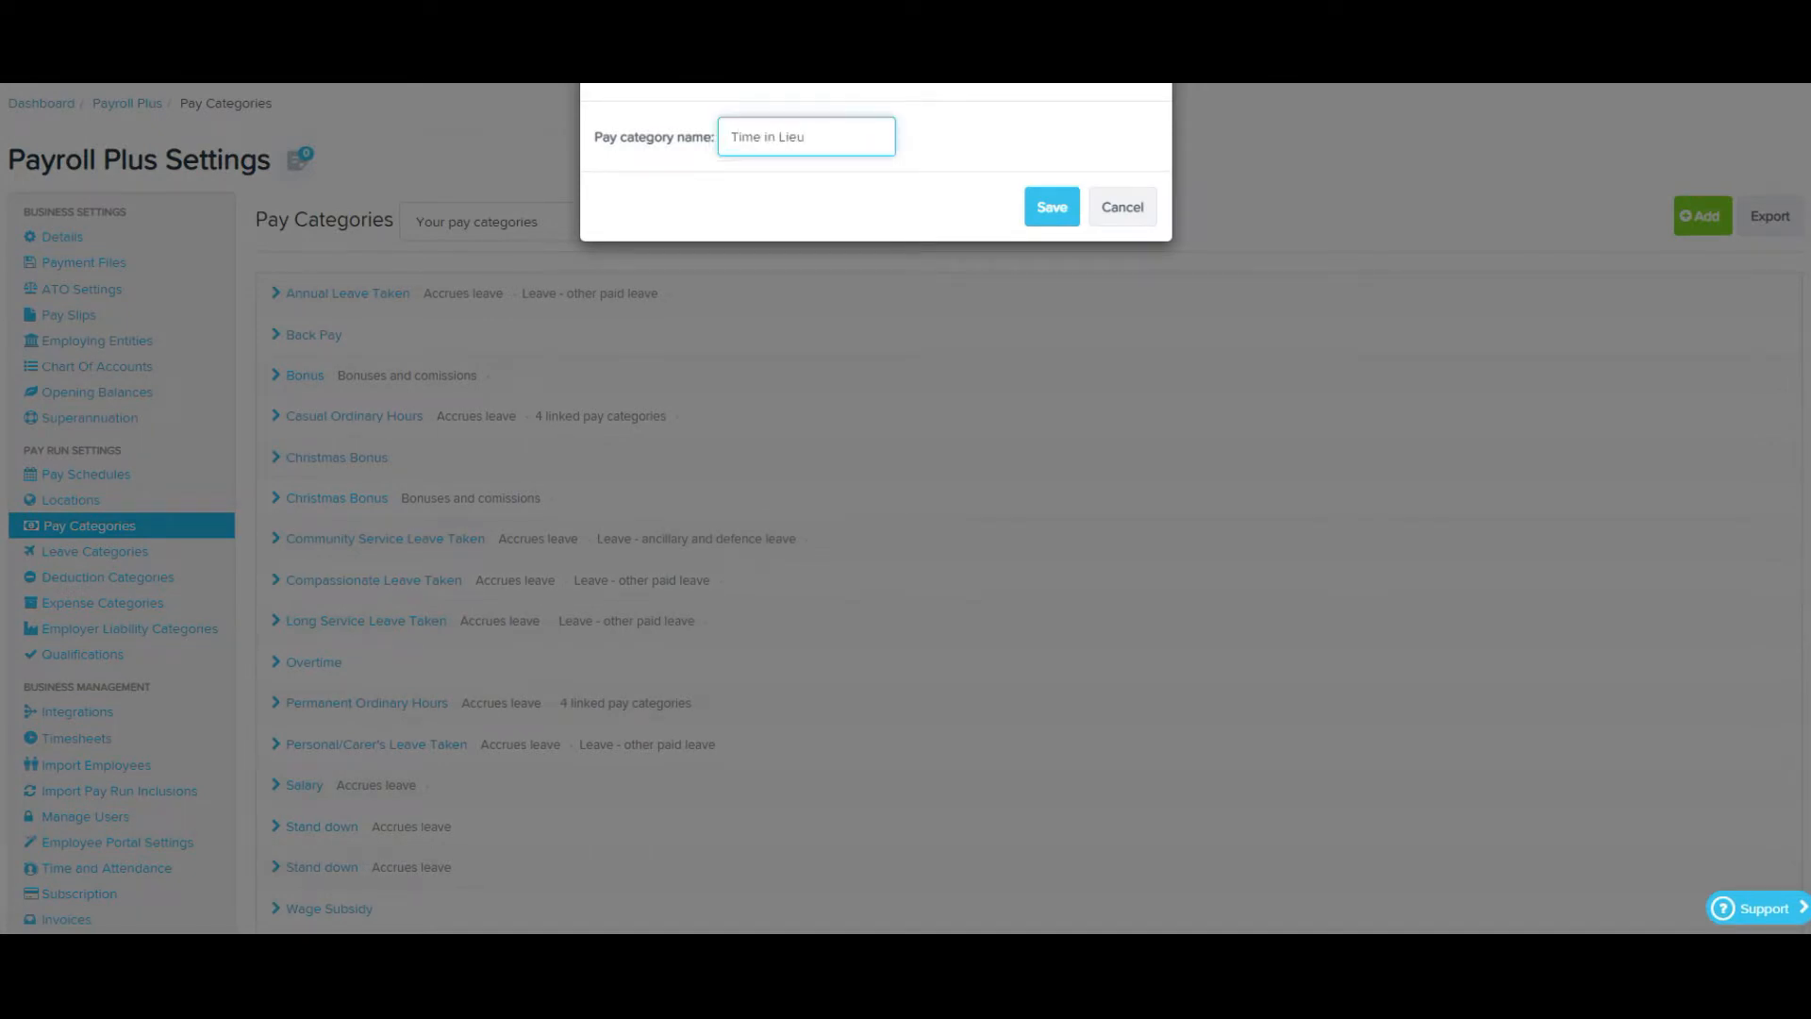
click(1051, 206)
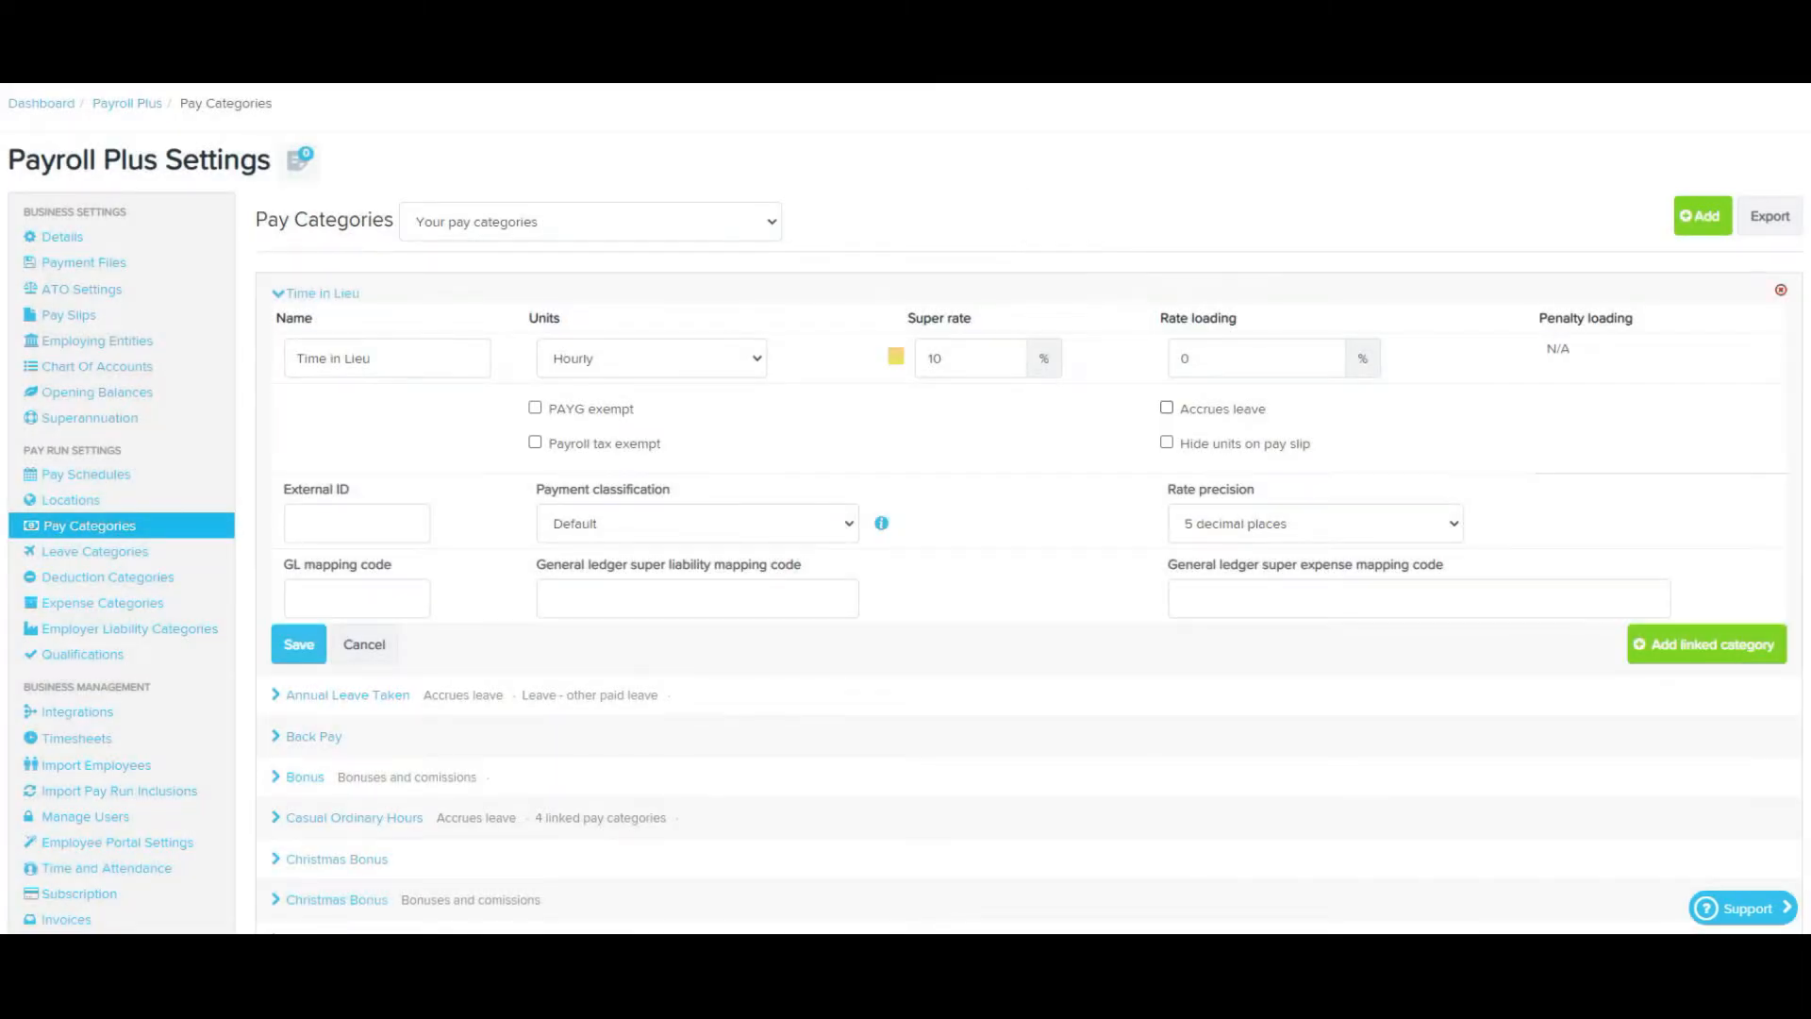
Step: Make the Time in Lieu pay category accrue leave, set its payment classification to "Leave - other paid leave", and save it
click(1166, 407)
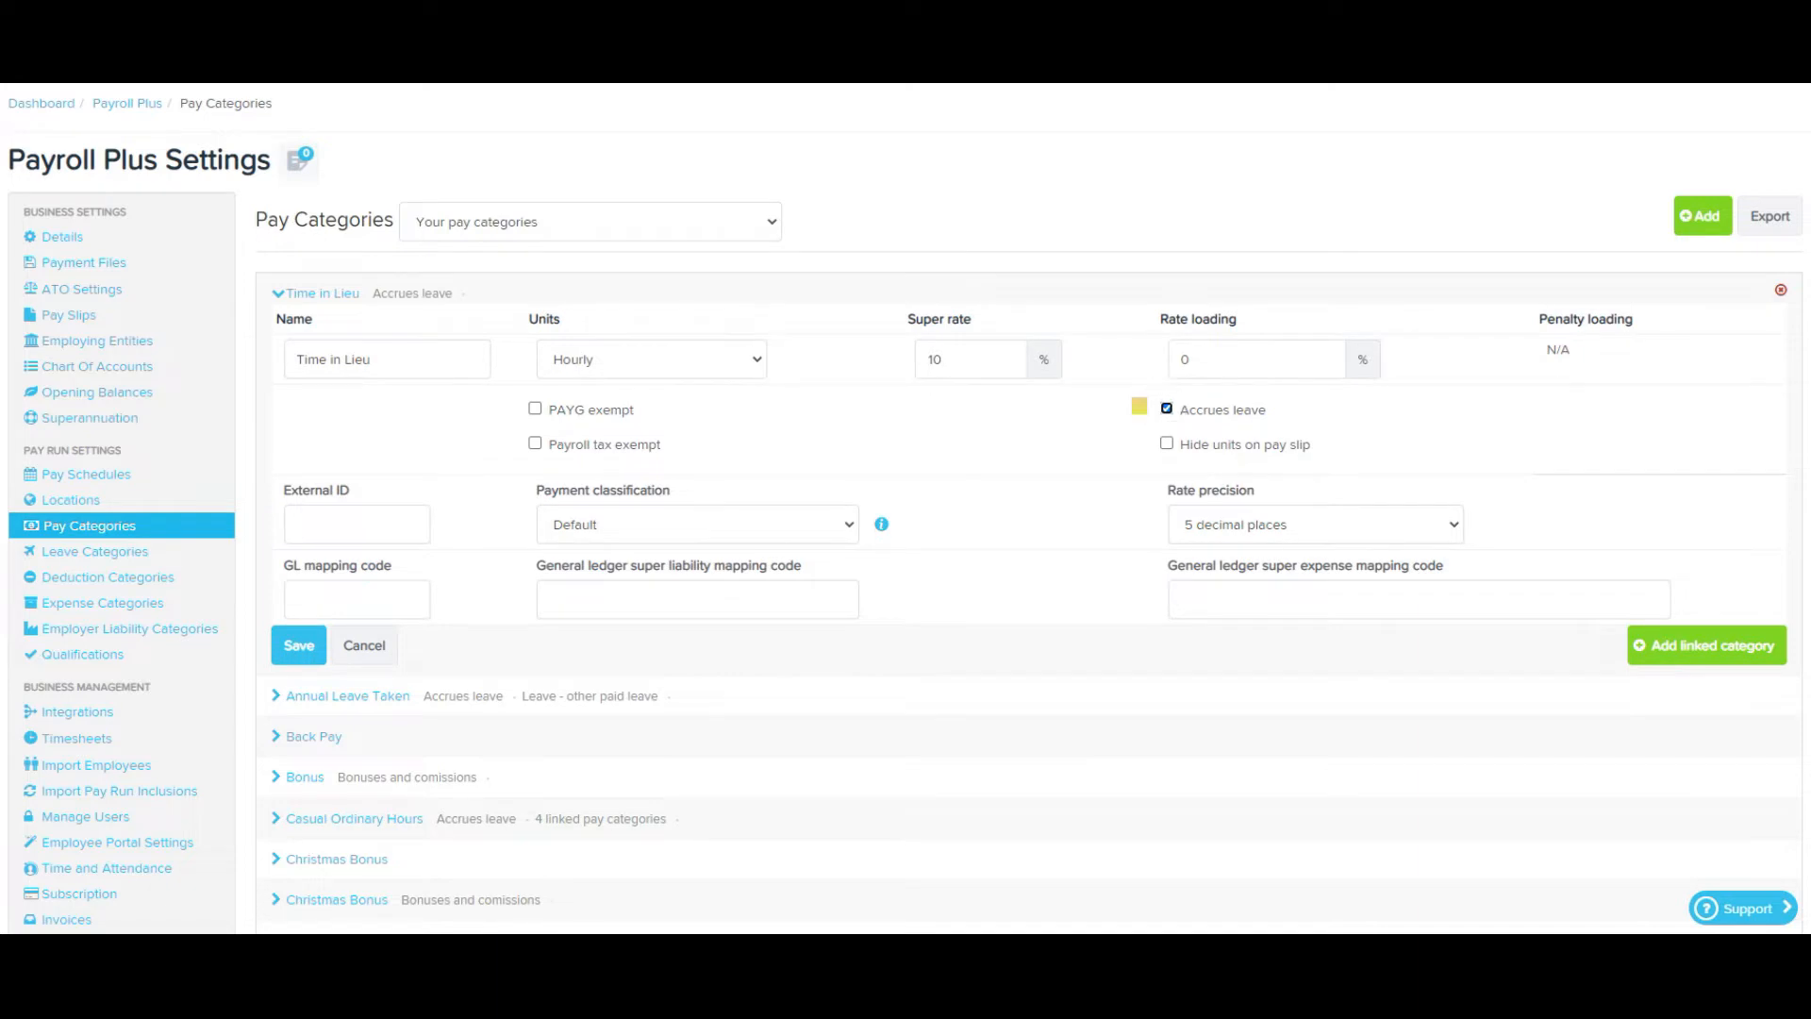
click(697, 525)
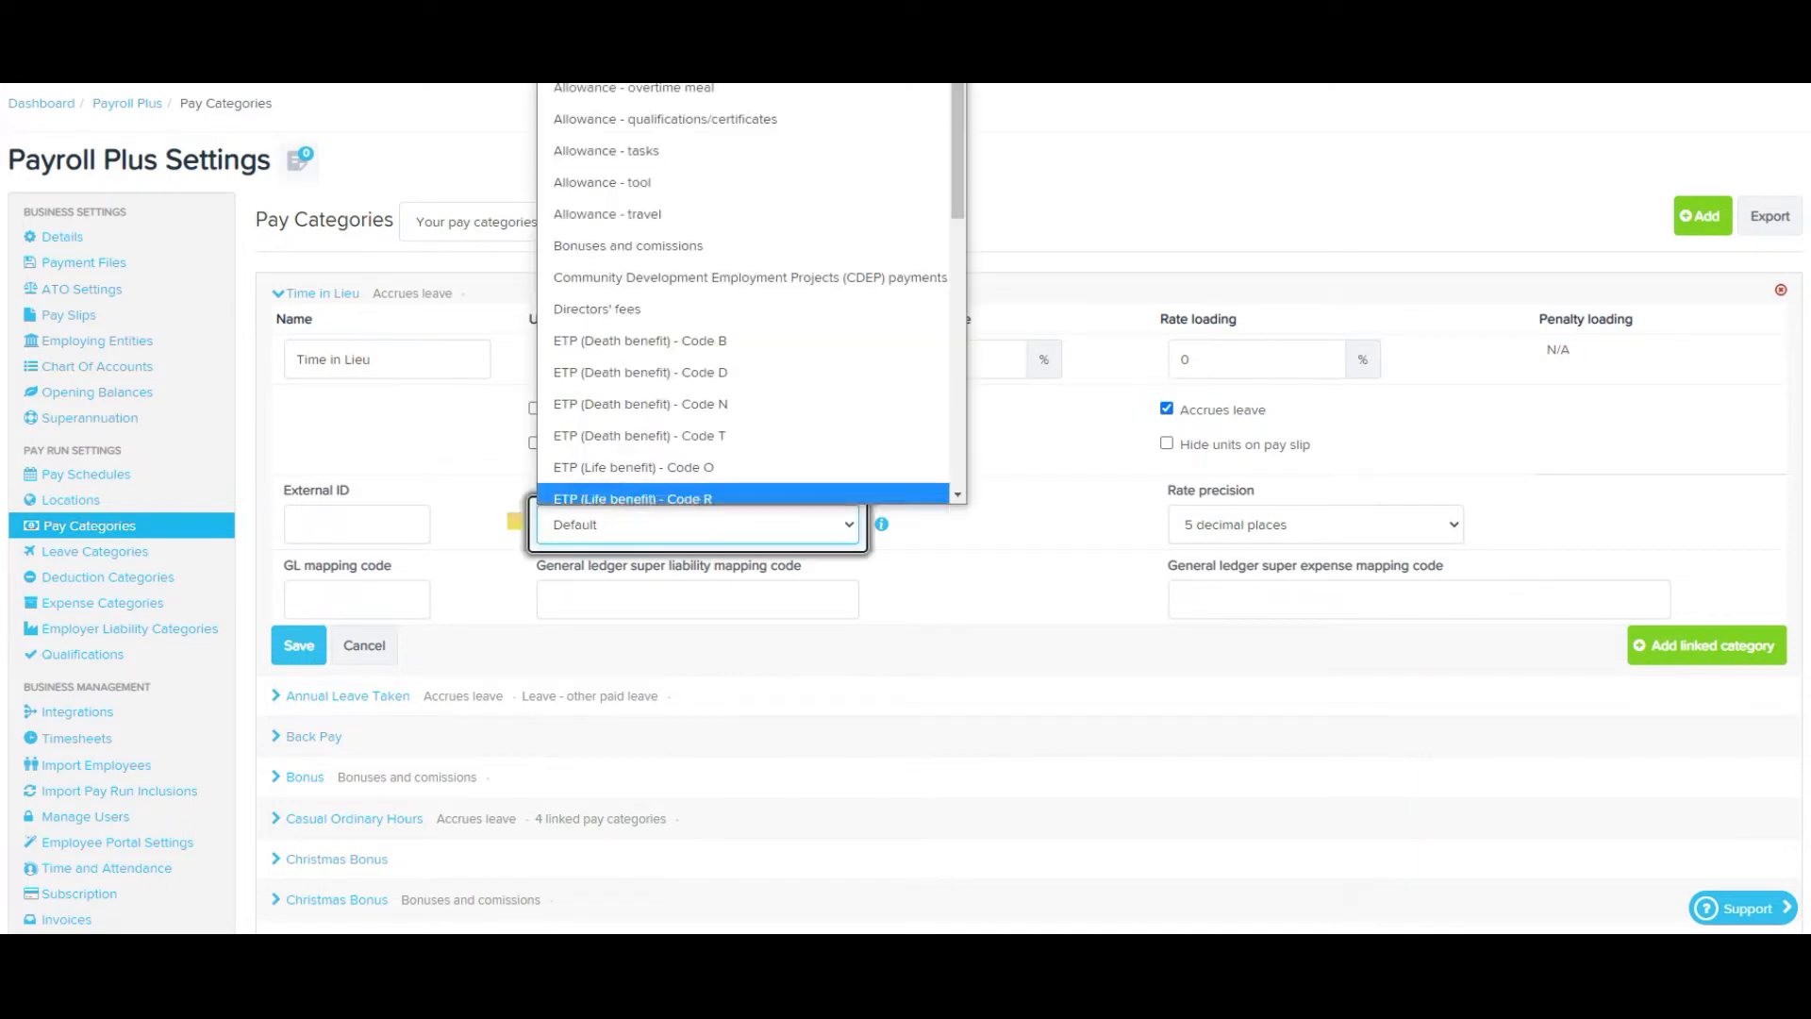
scroll(744, 494, down, 2)
scroll(743, 330, down, 3)
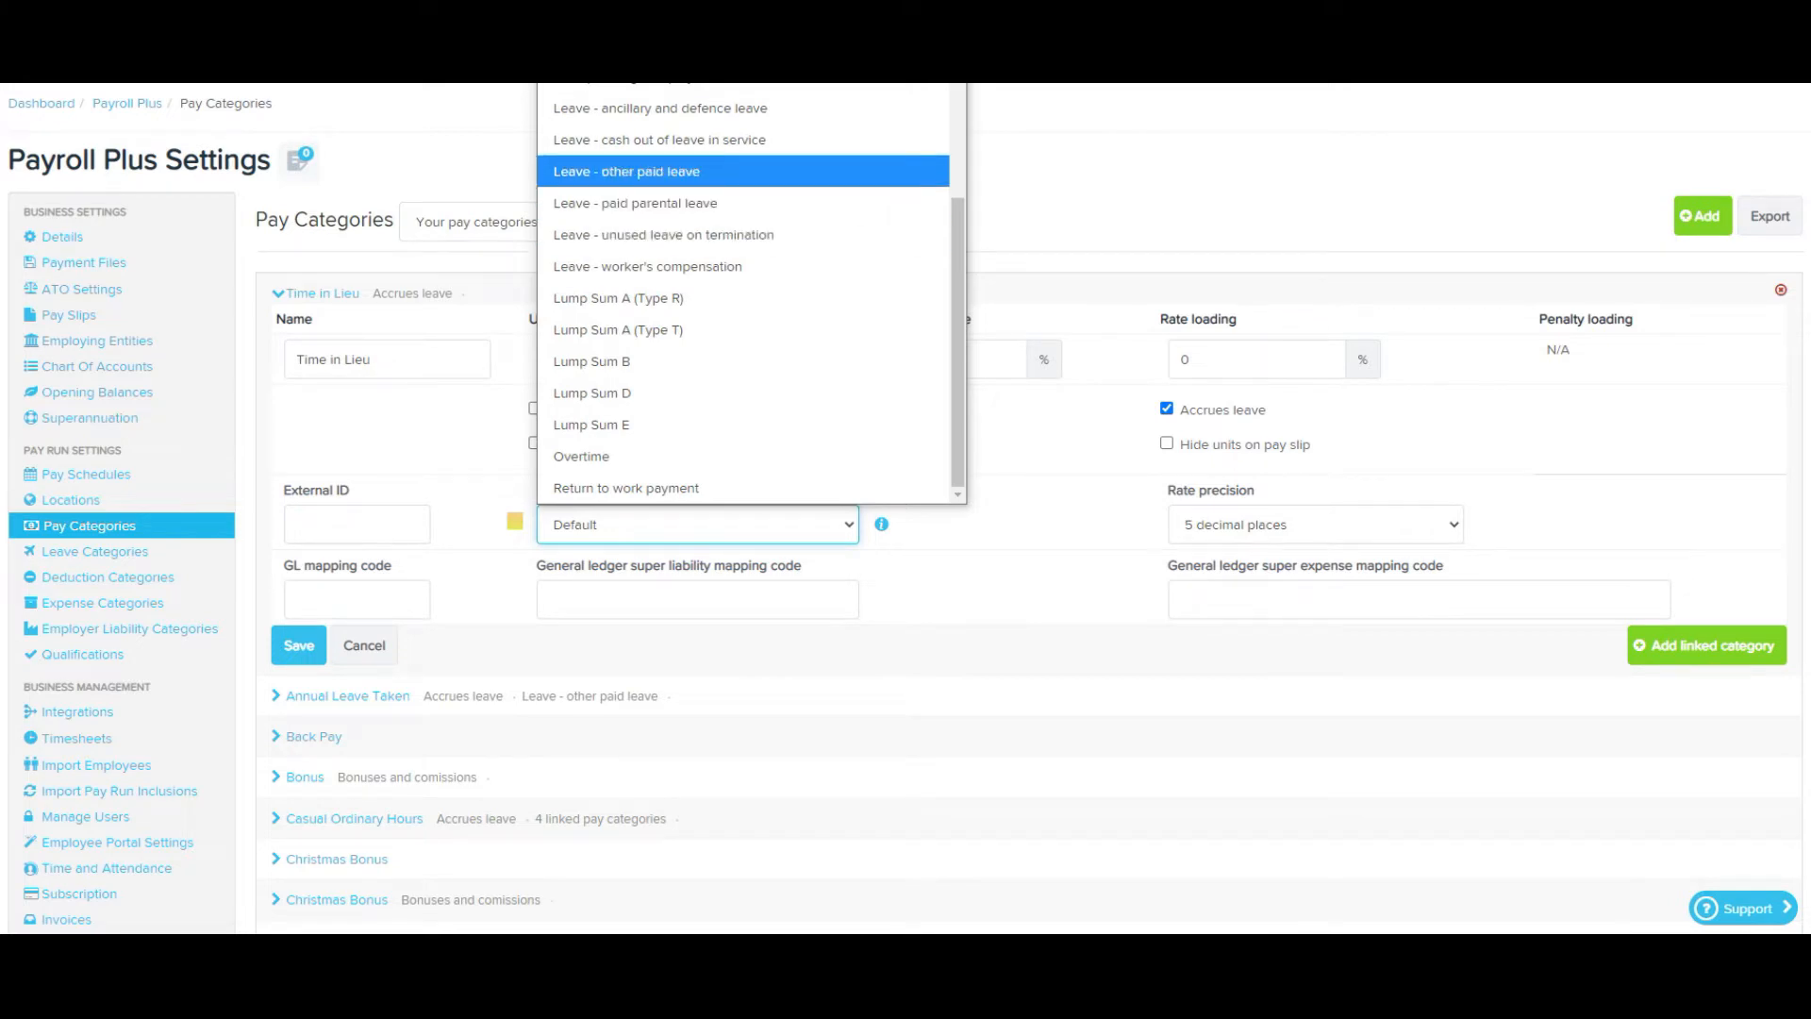
click(660, 172)
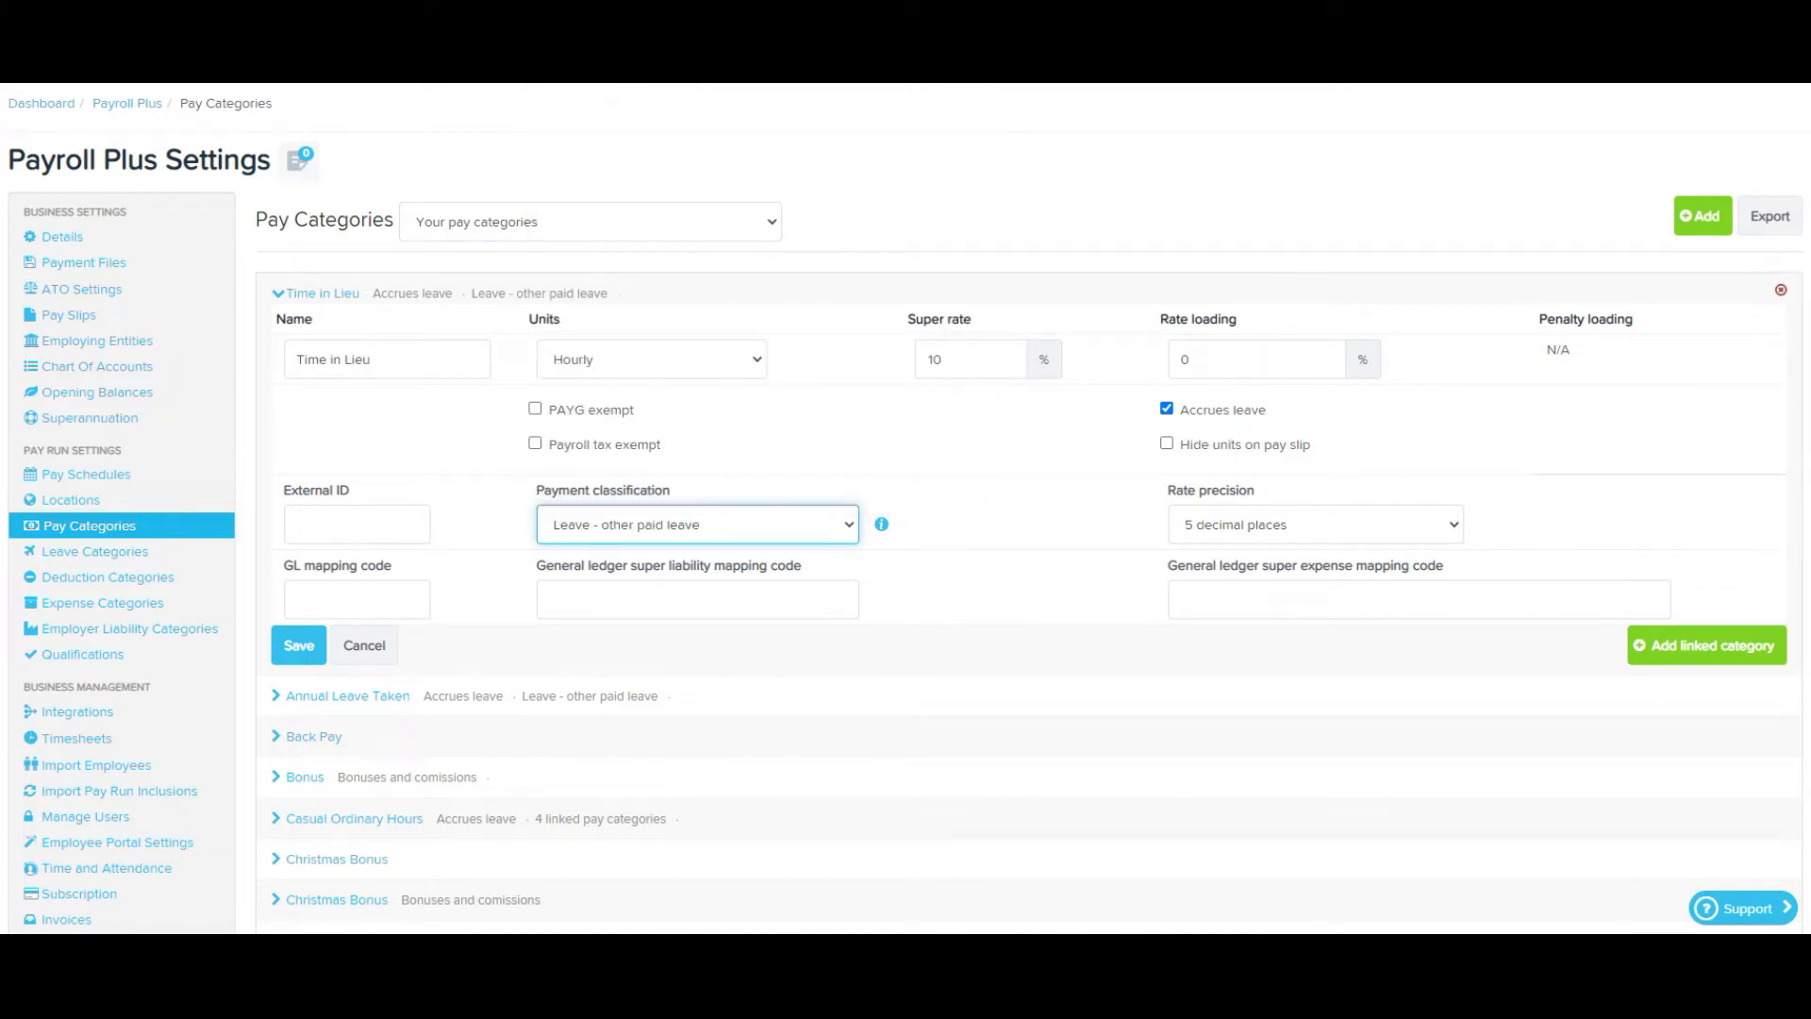
click(299, 645)
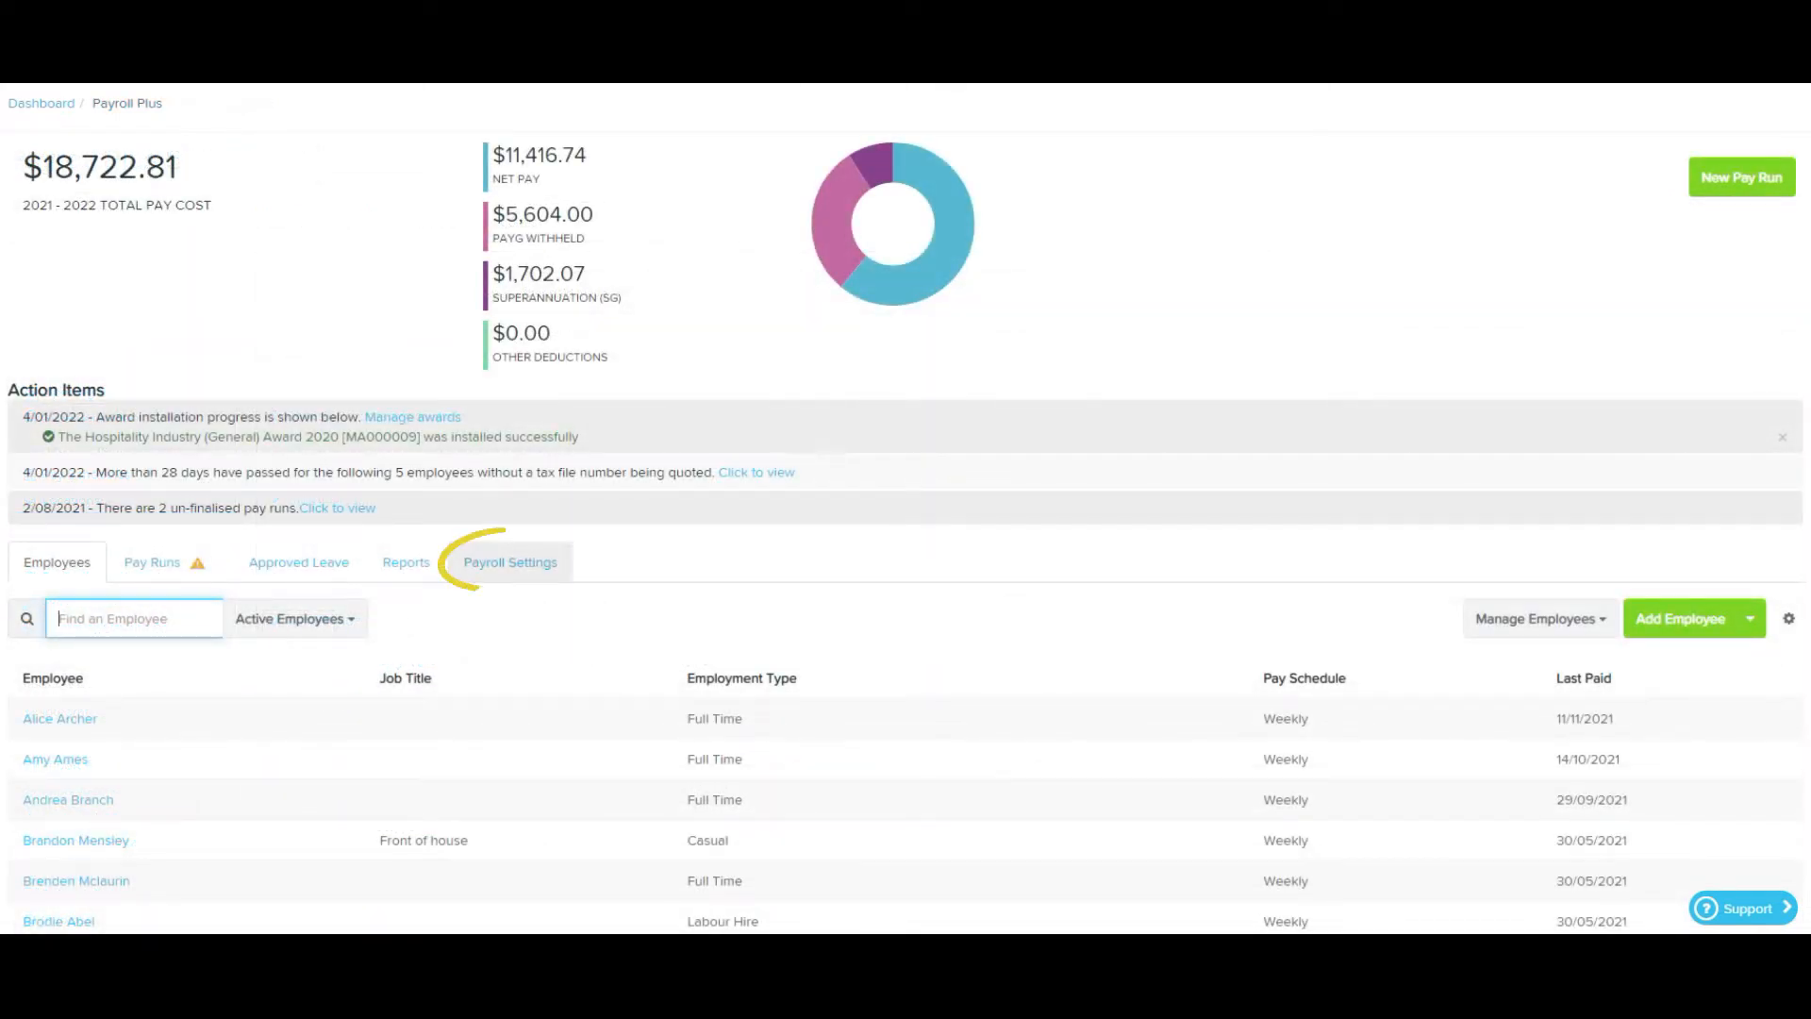
Step: Start a new leave category named "Time in Lieu" in the payroll settings and enable its ETP option
click(510, 562)
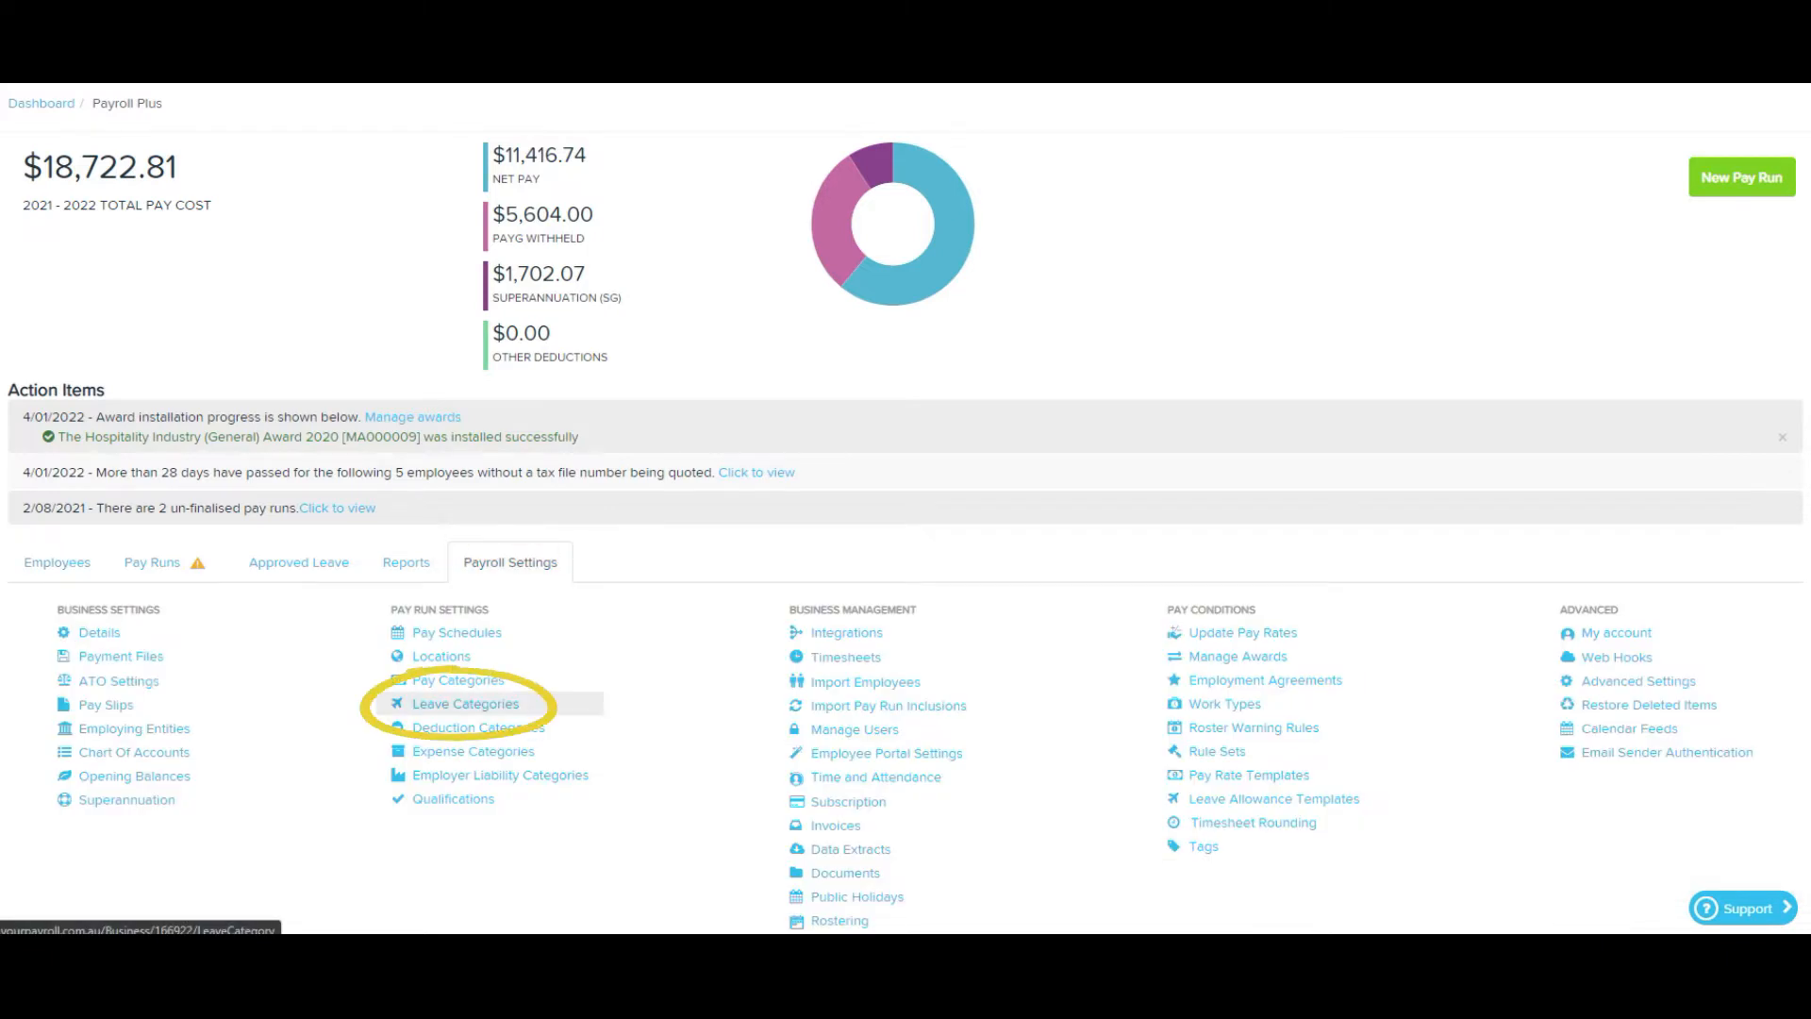
click(465, 704)
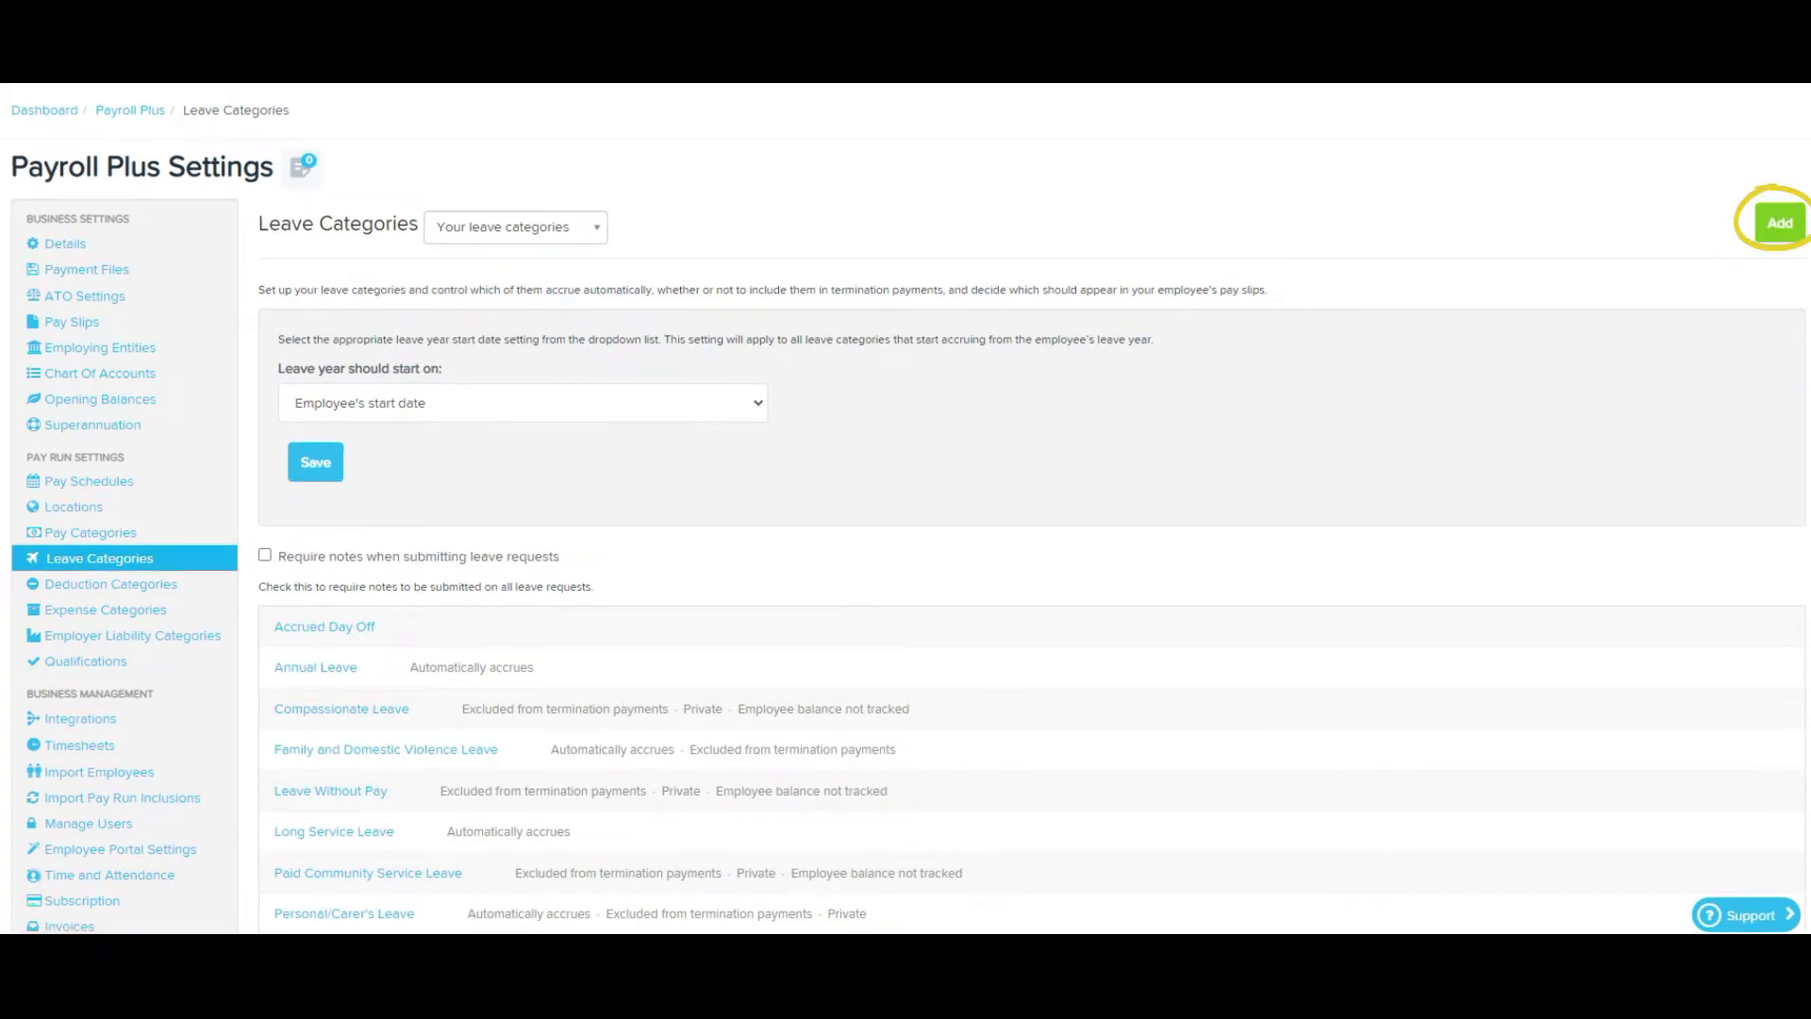
click(1780, 222)
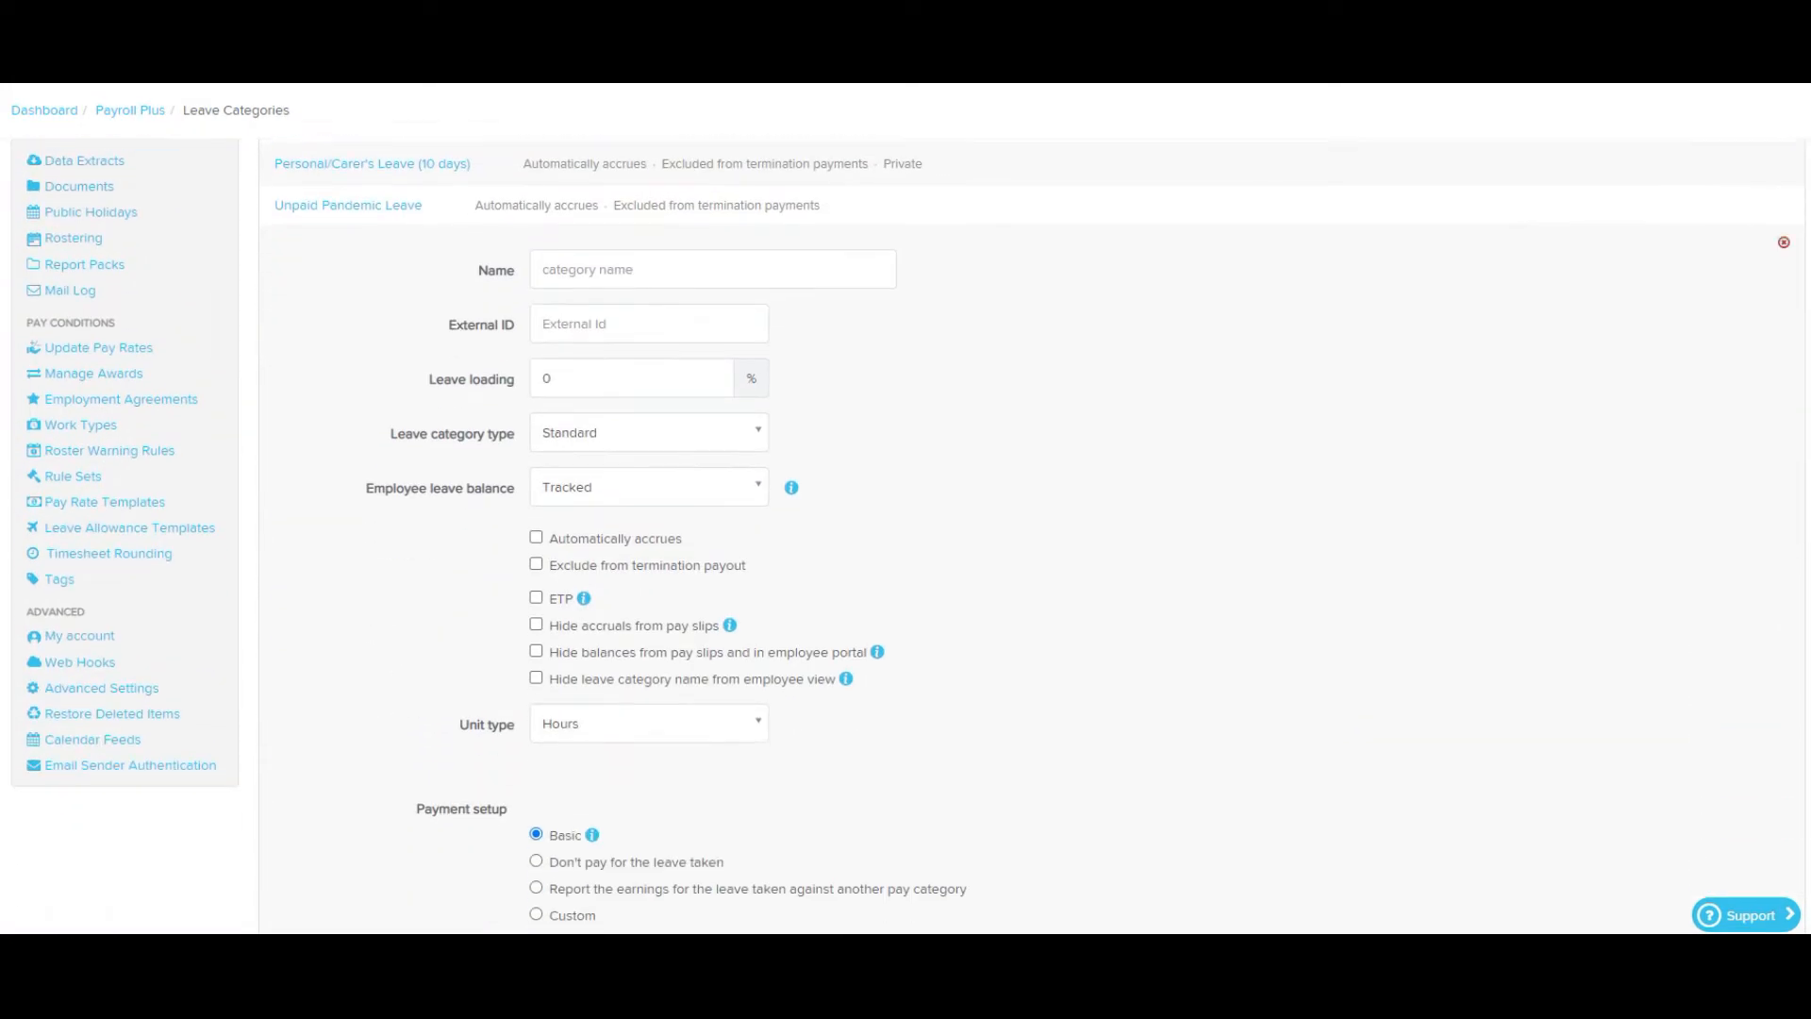
click(712, 170)
text(Time in Lieu)
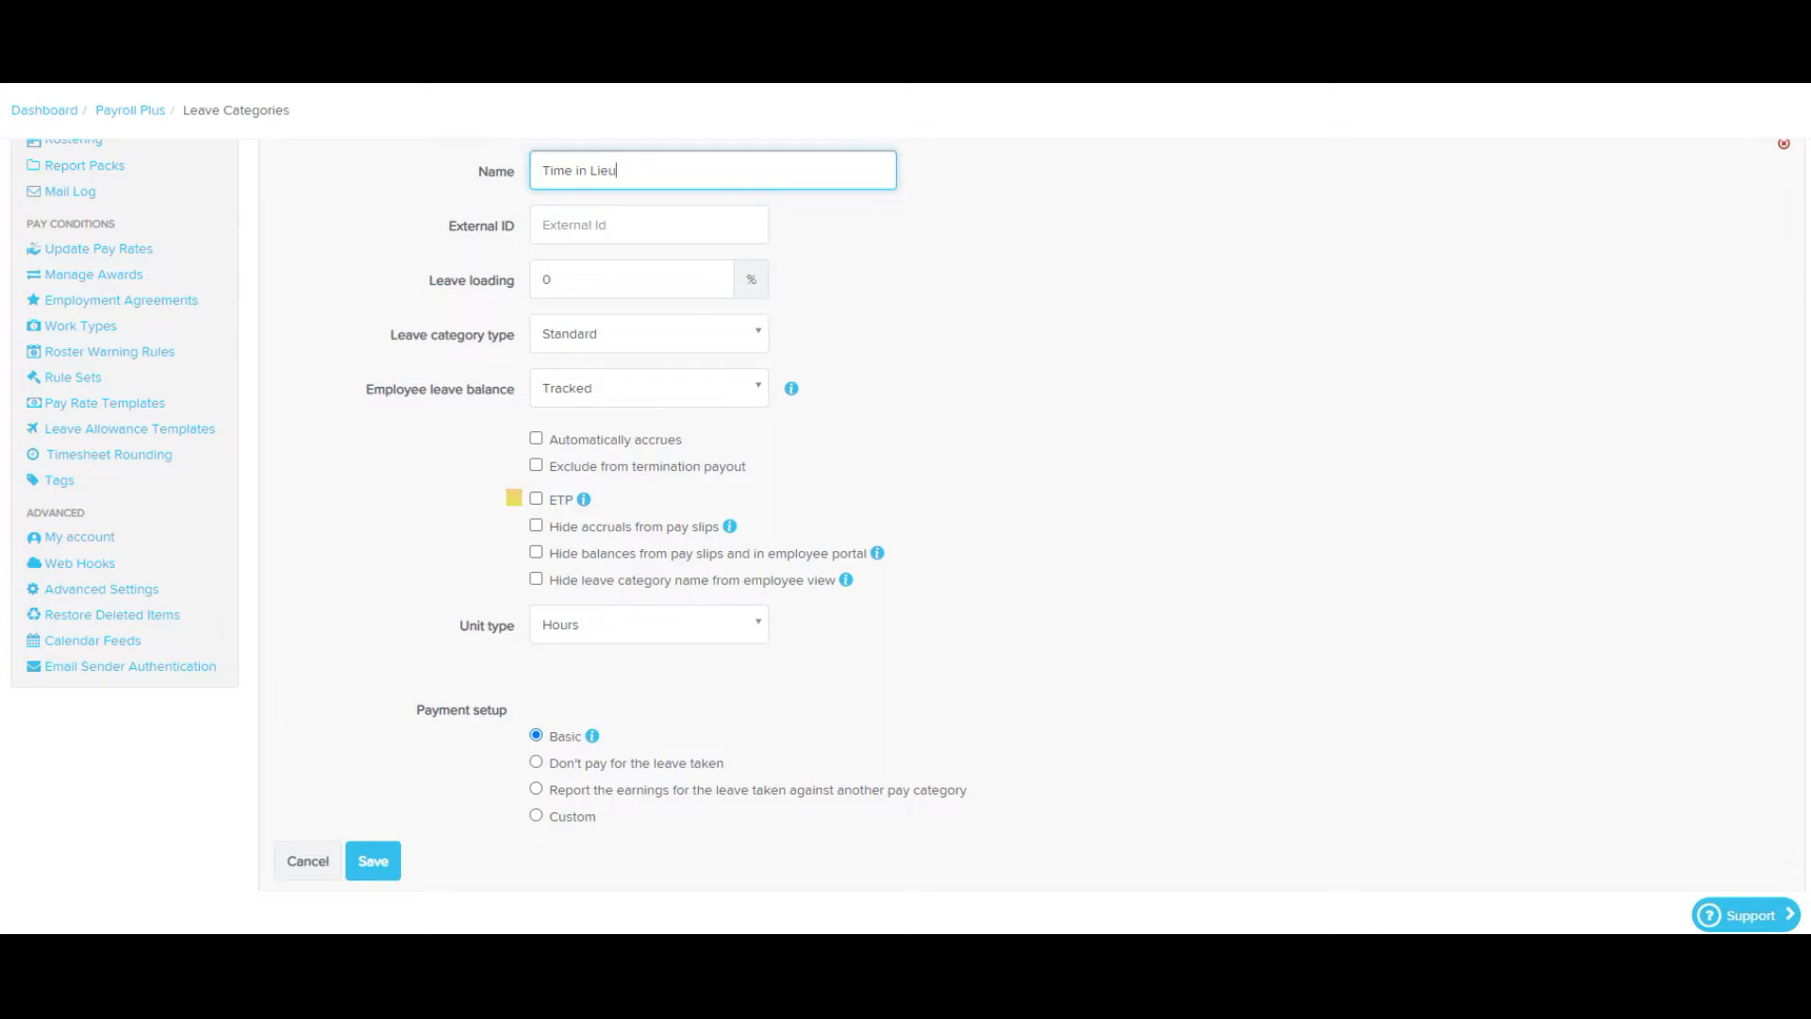
click(536, 498)
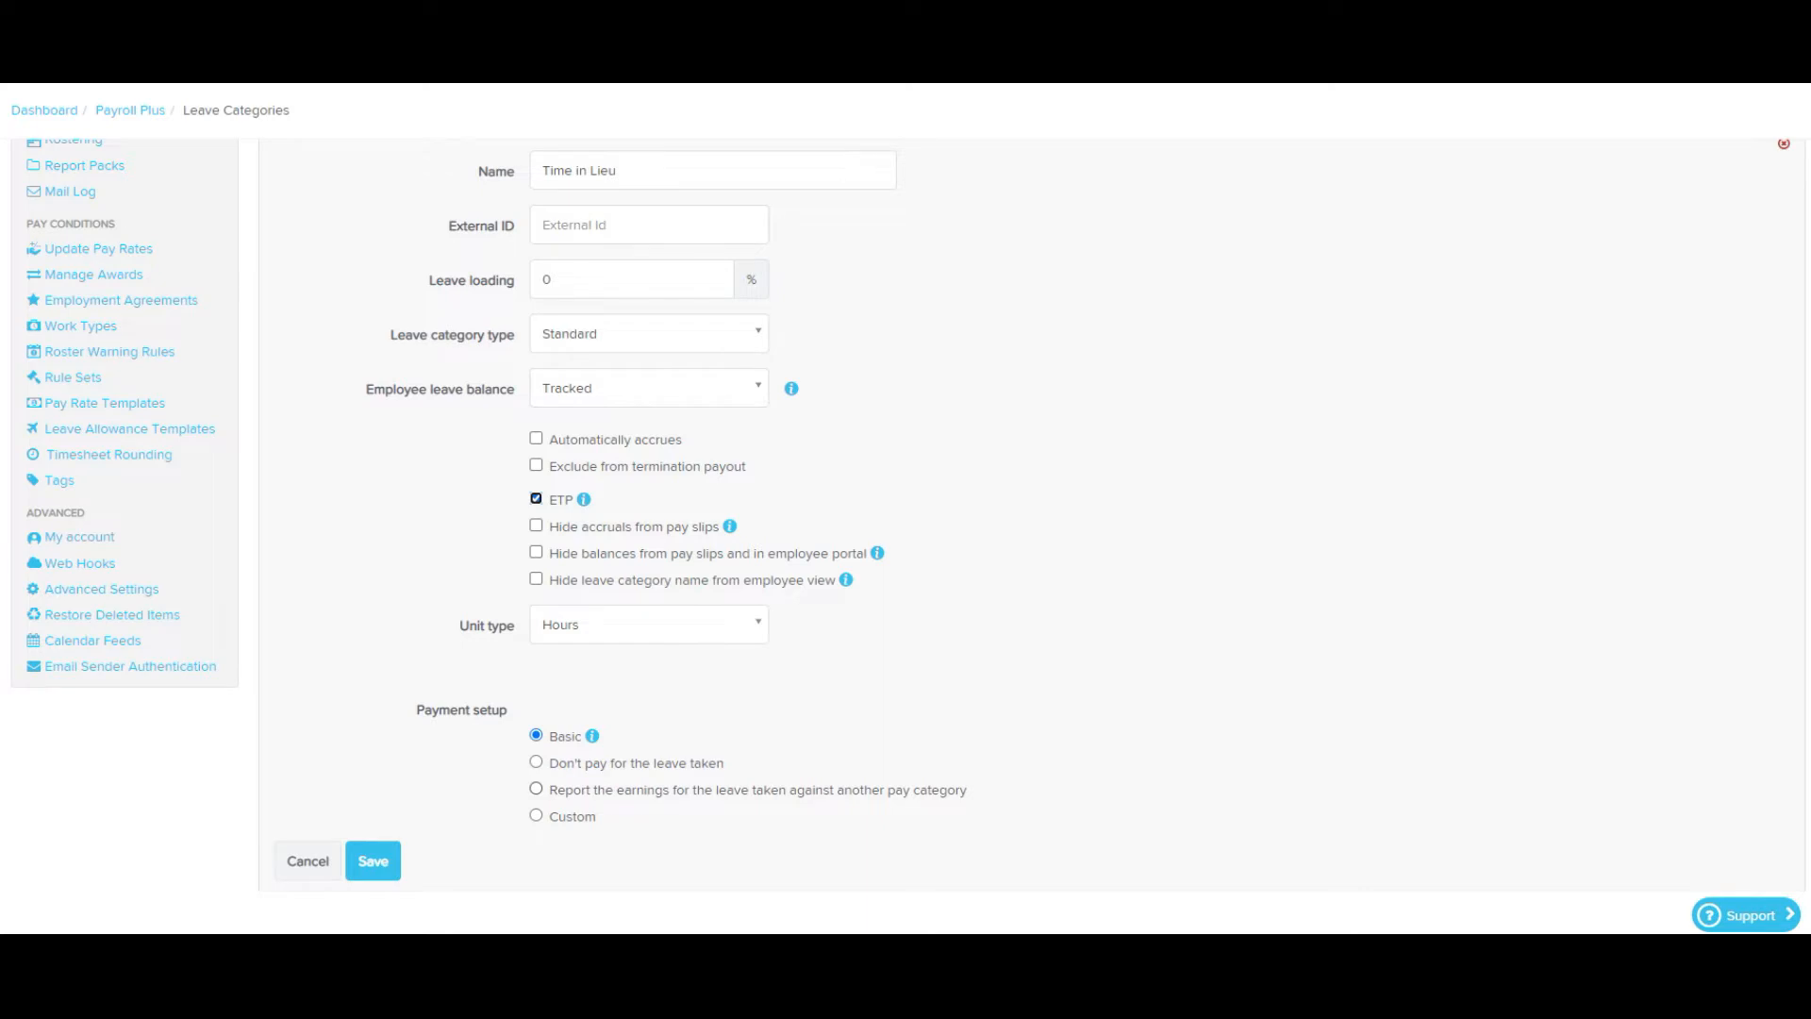
Step: Set the leave category's payment setup to report leave earnings against the Time in Lieu pay category, and save it
click(535, 788)
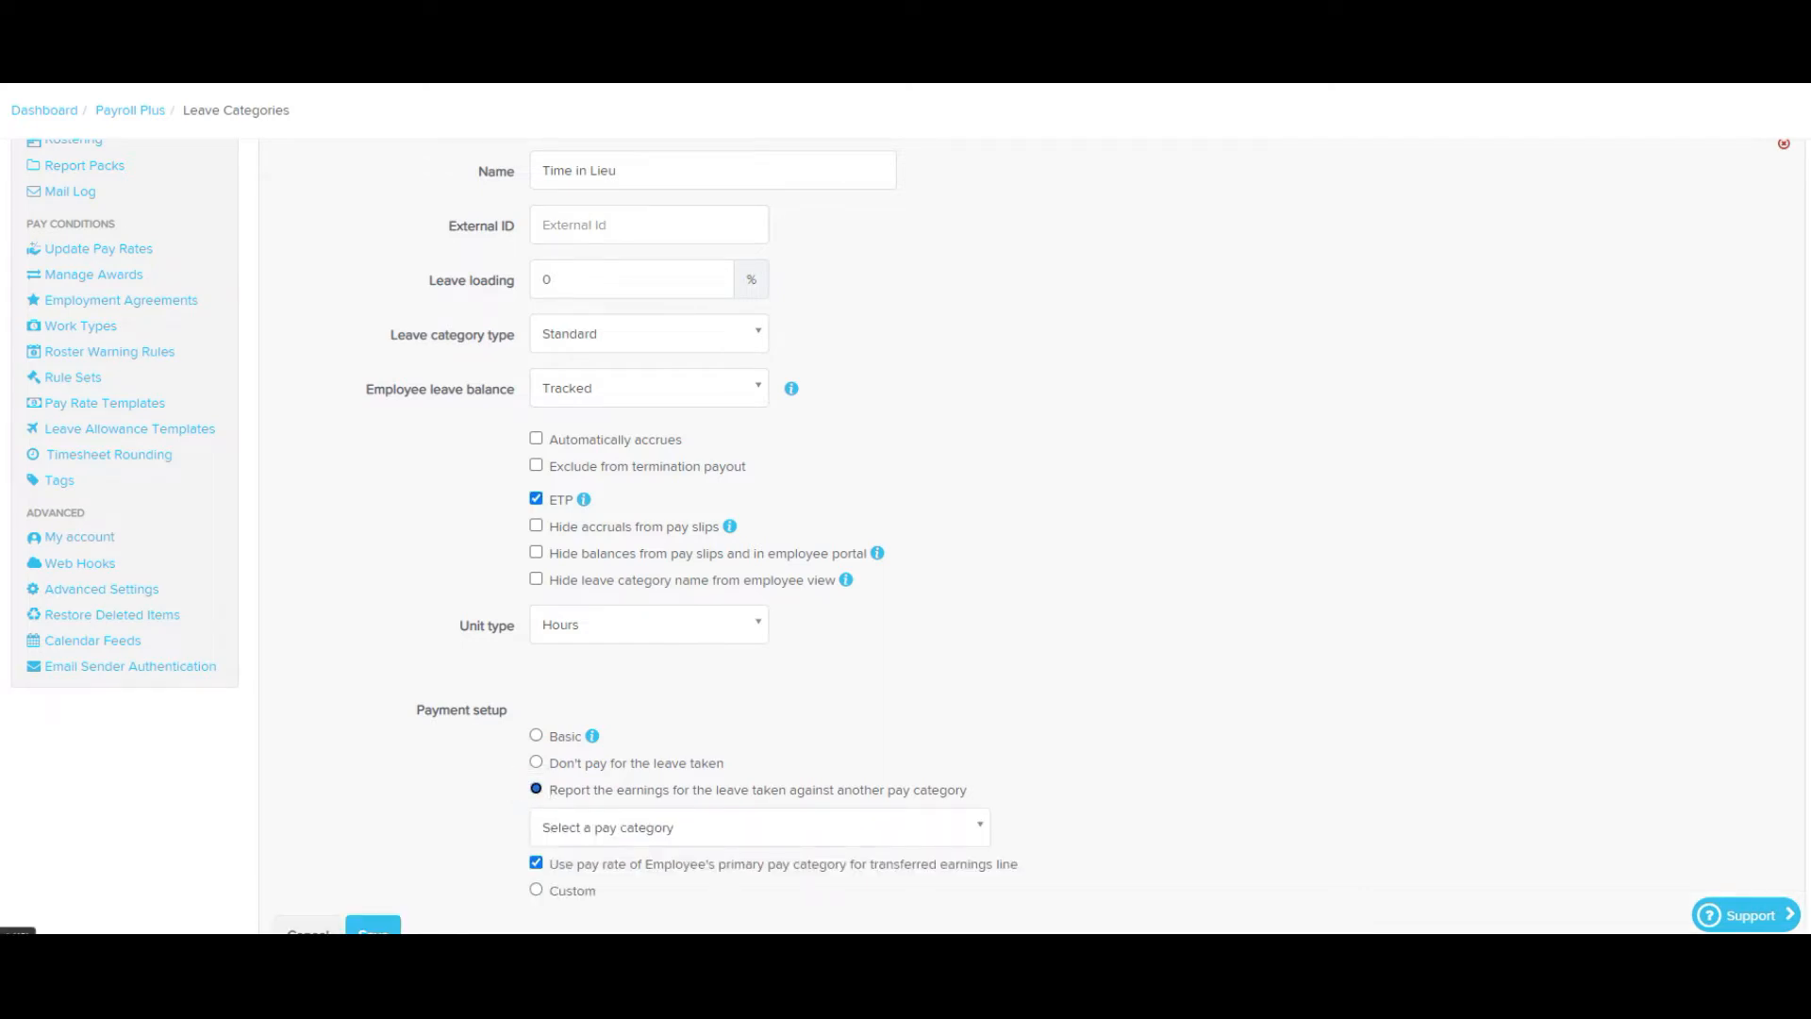
click(545, 834)
scroll(755, 702, down, 5)
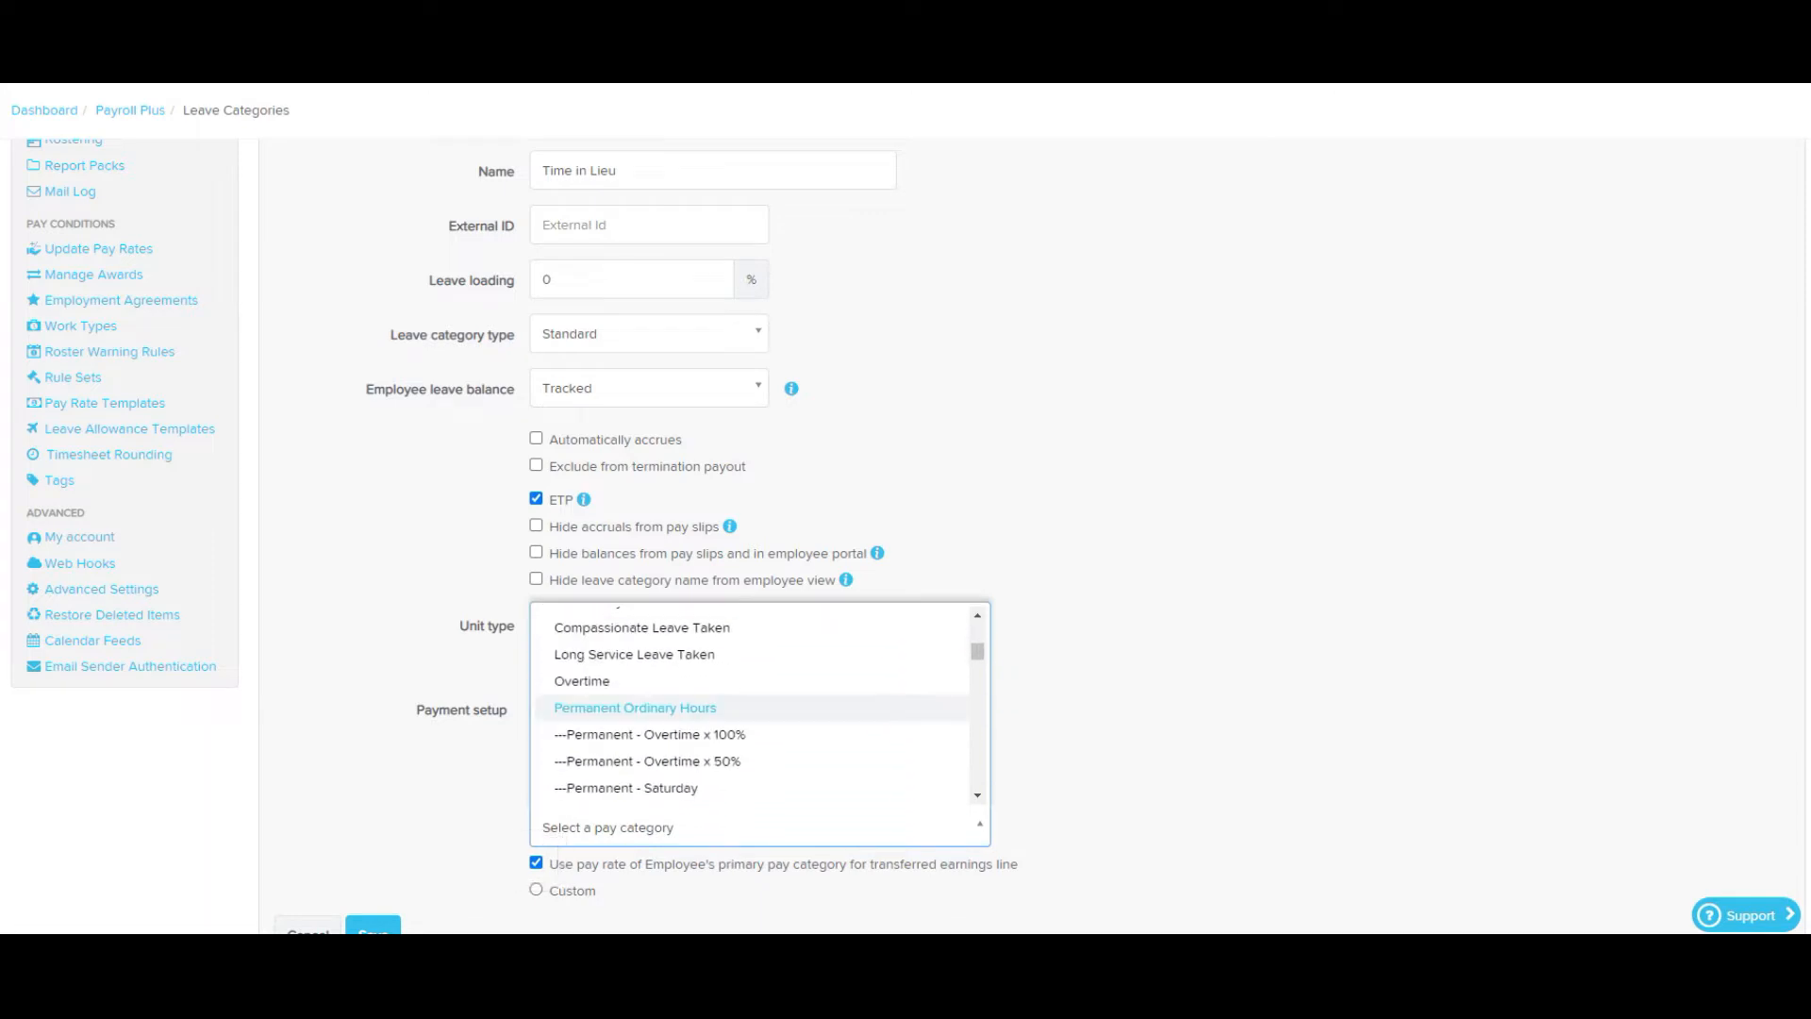
scroll(754, 750, down, 2)
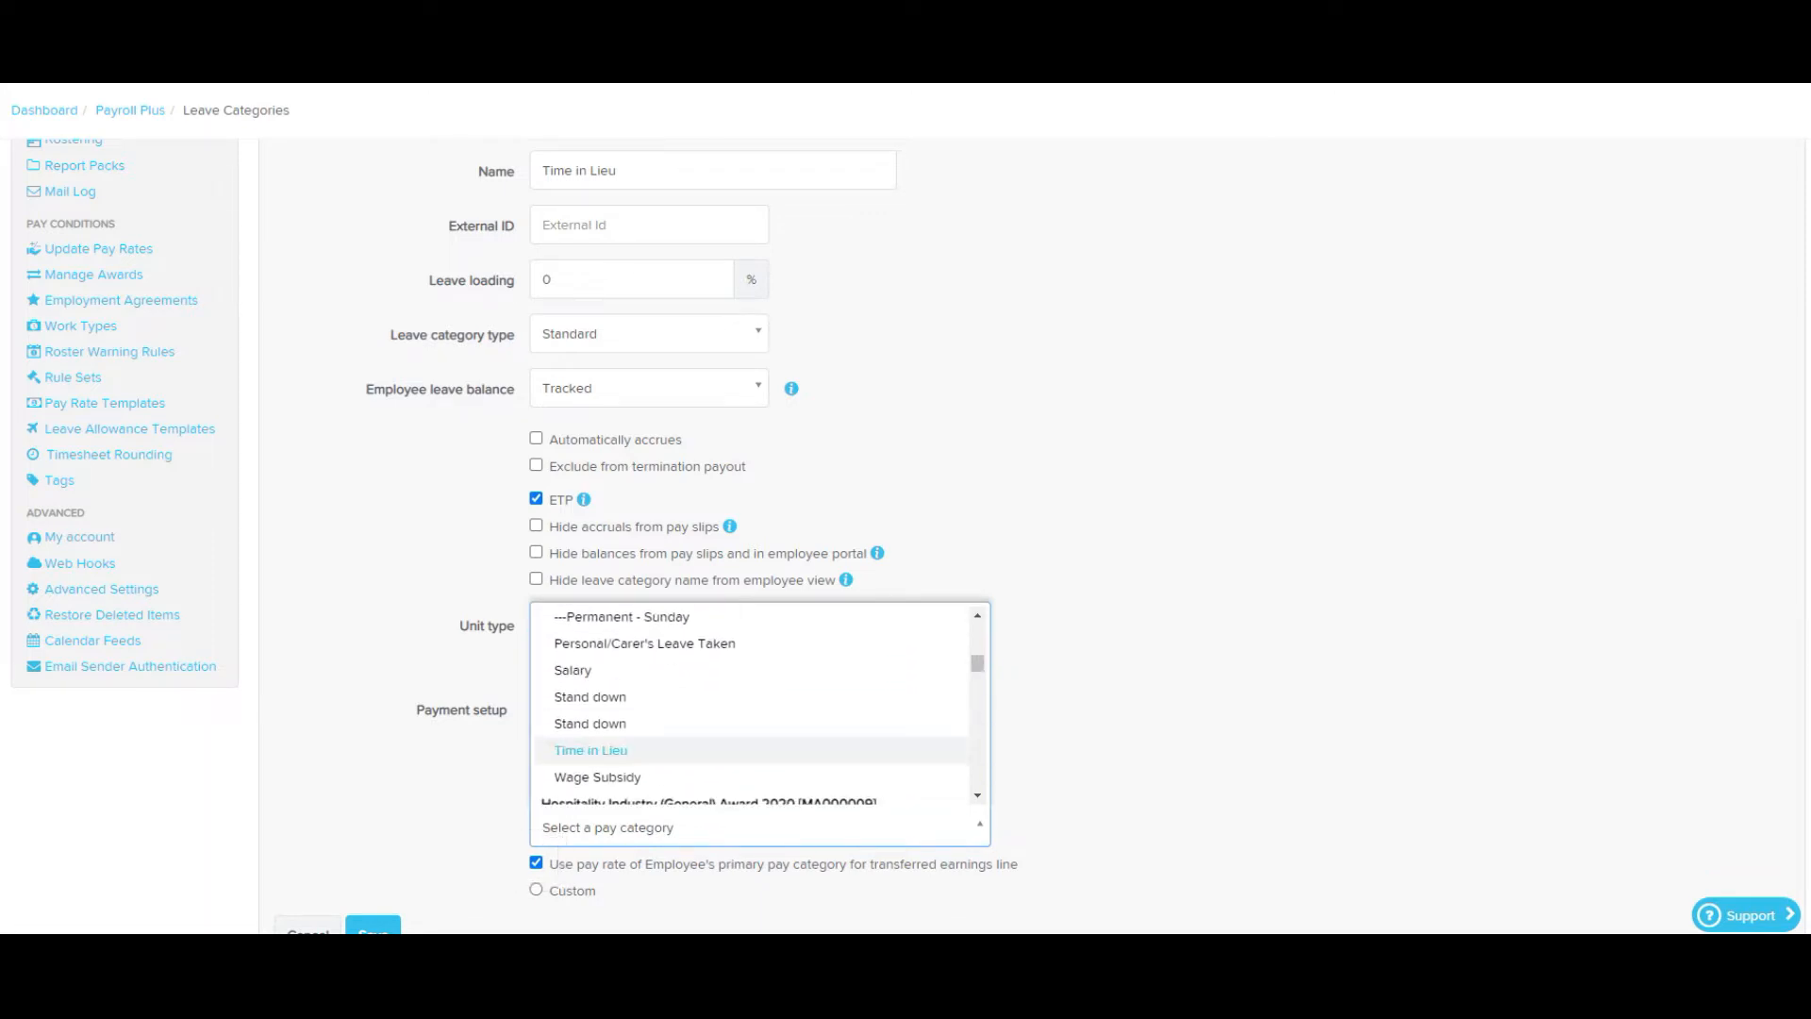
click(590, 750)
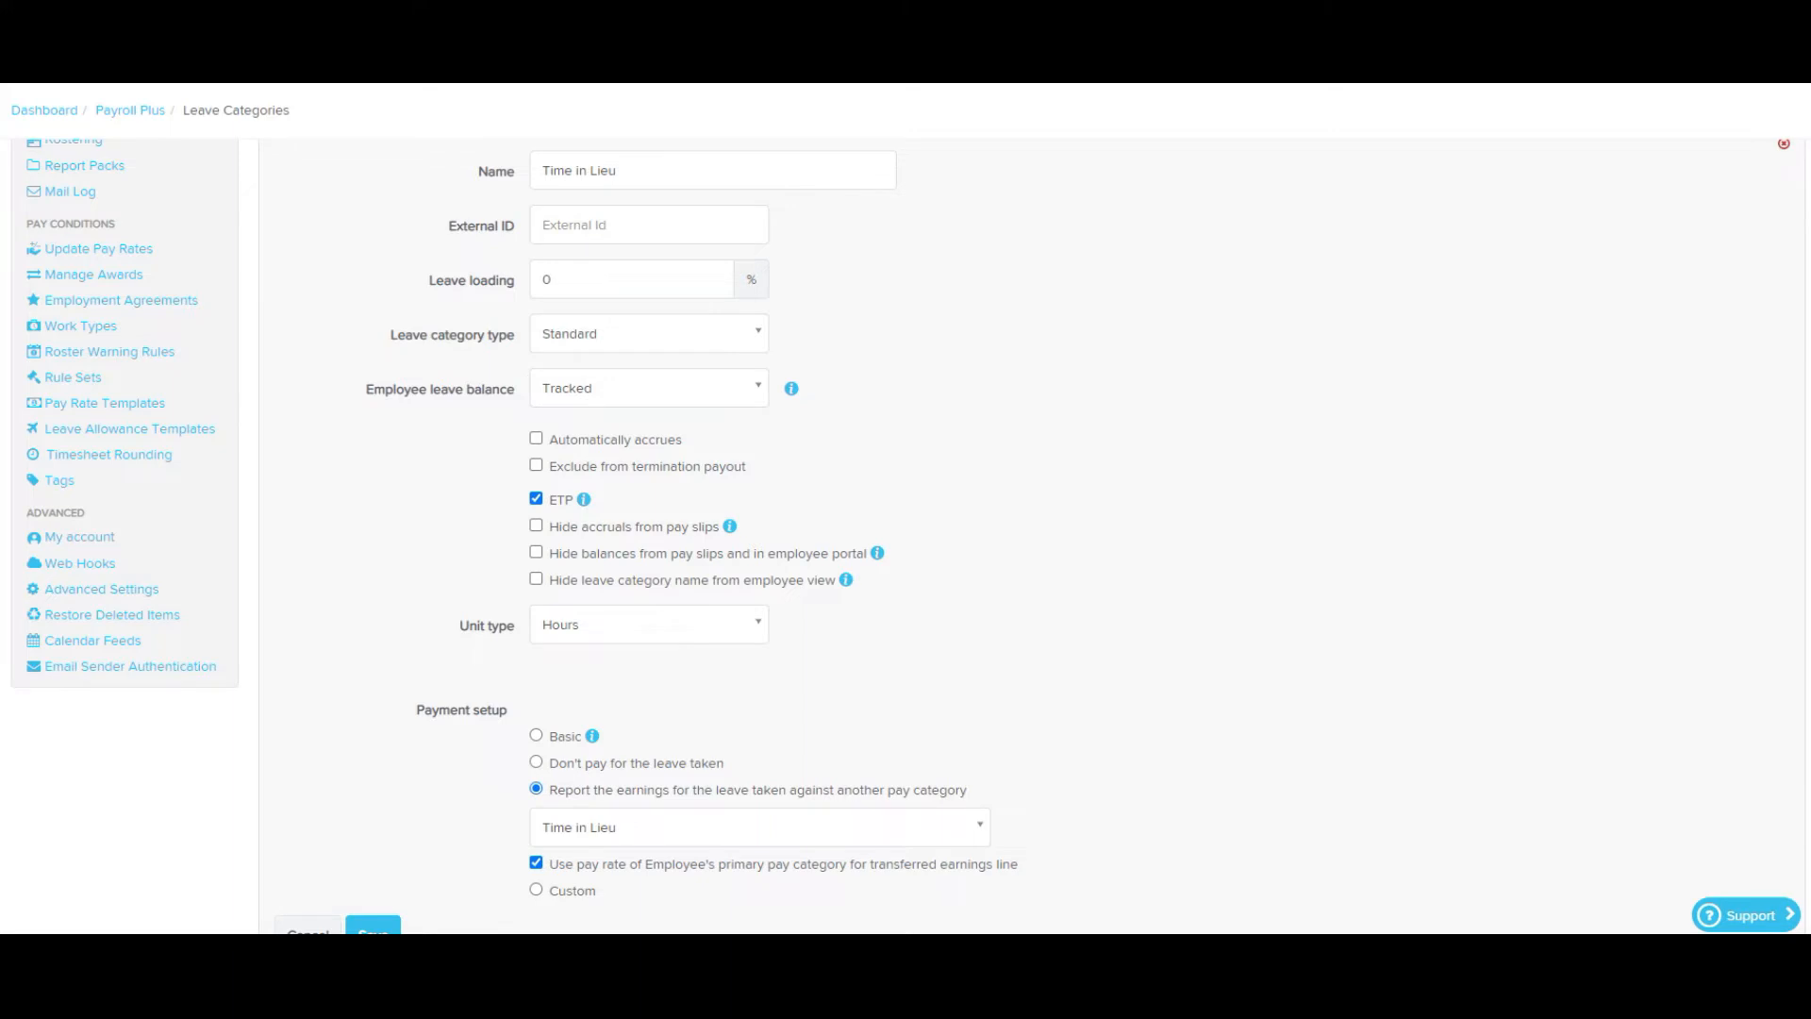
scroll(660, 566, down, 1)
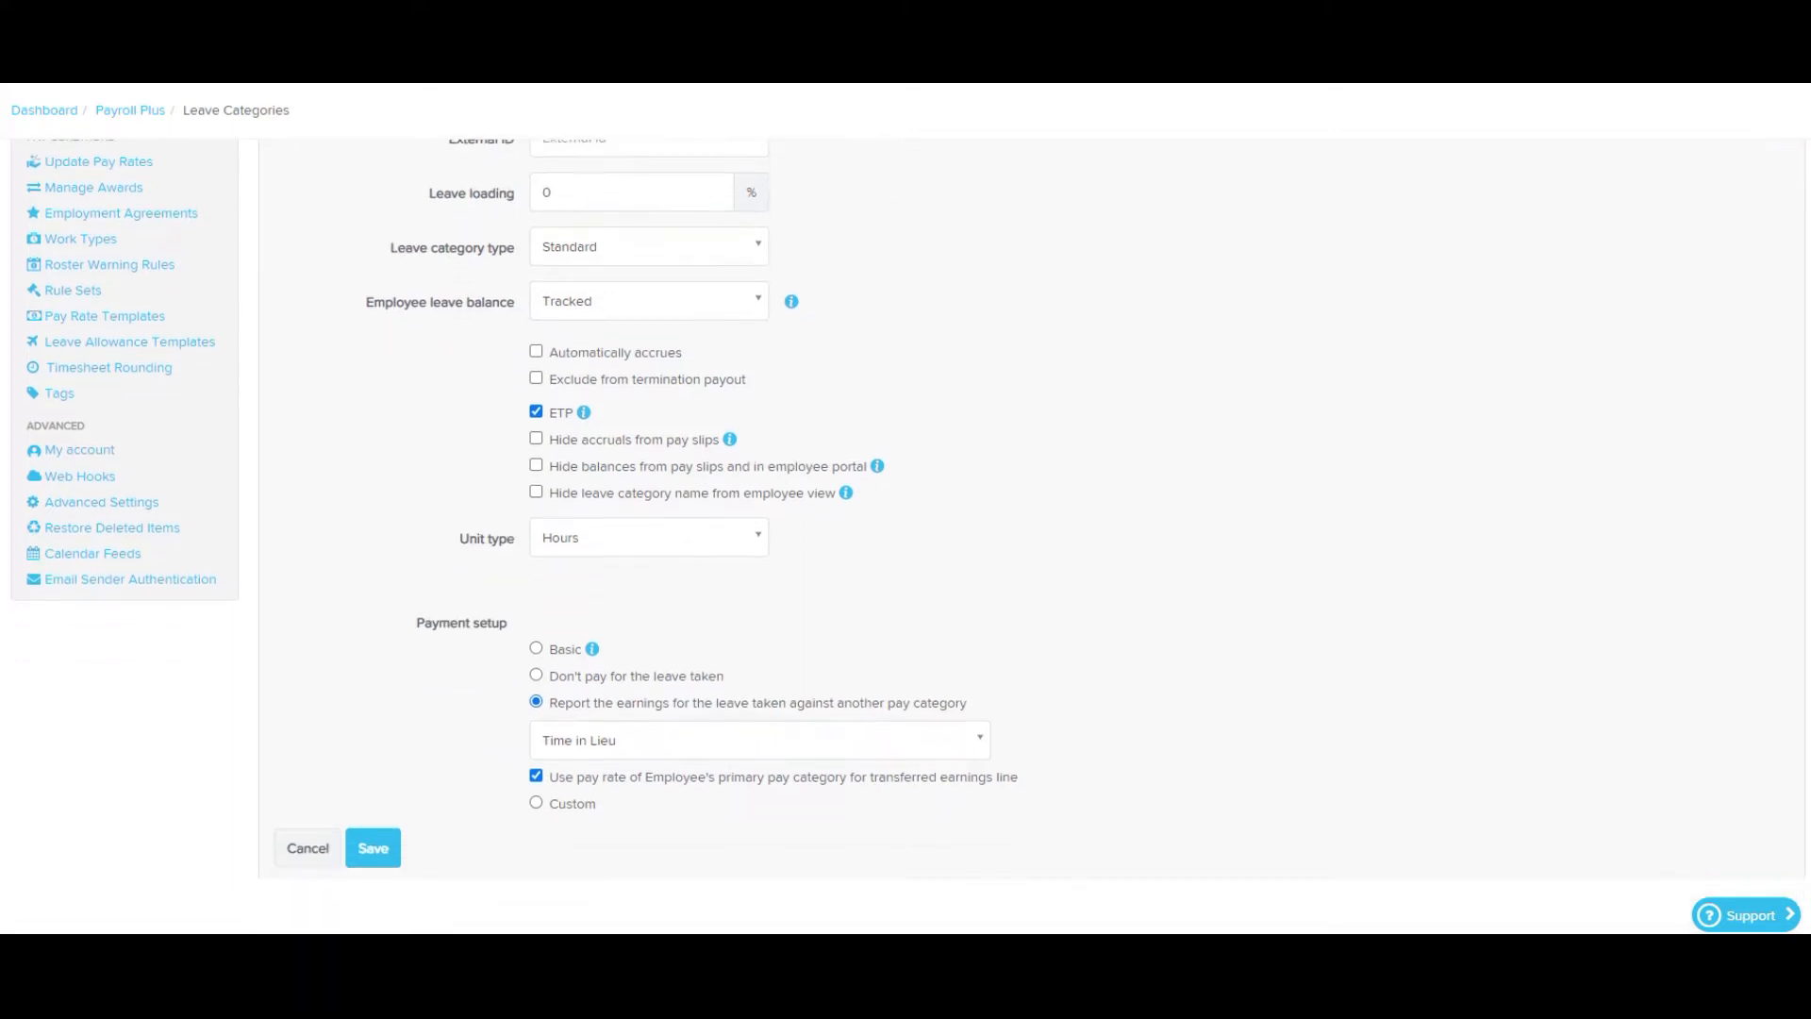
click(372, 847)
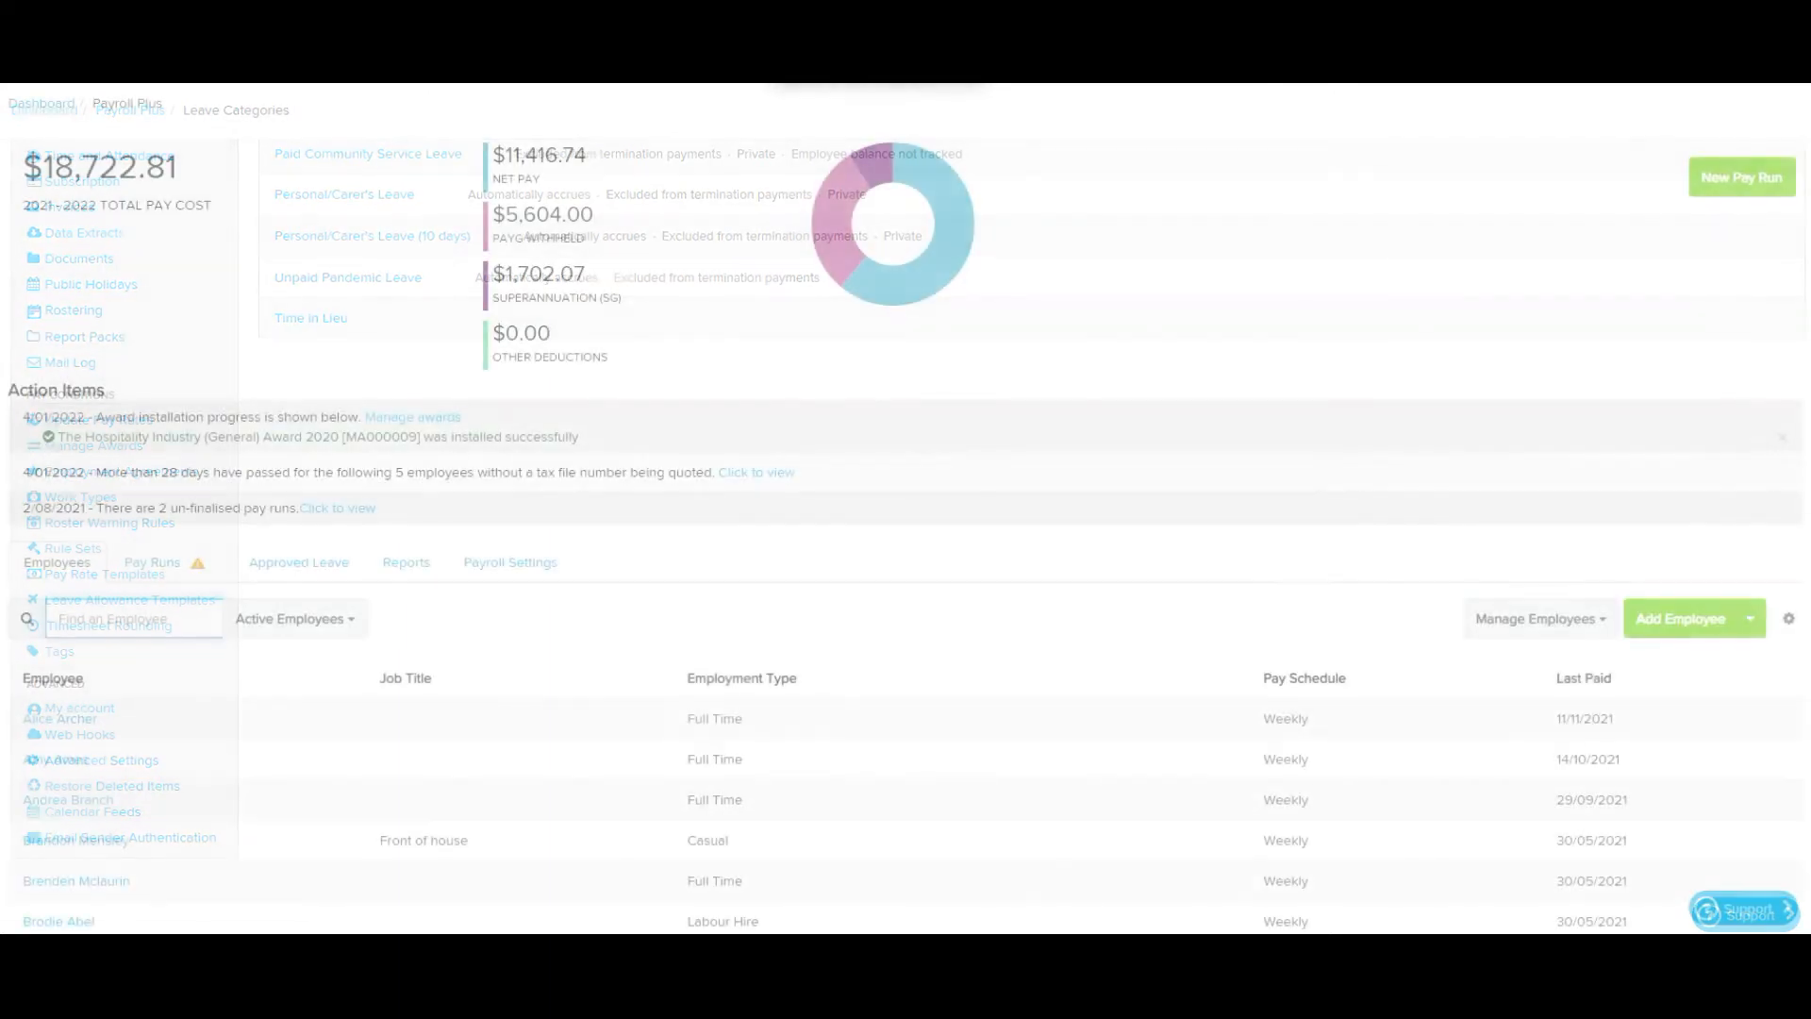
Step: Start a new work type named "Time in Lieu Taken", automatically enabled for Full Time and Part Time employees
click(509, 562)
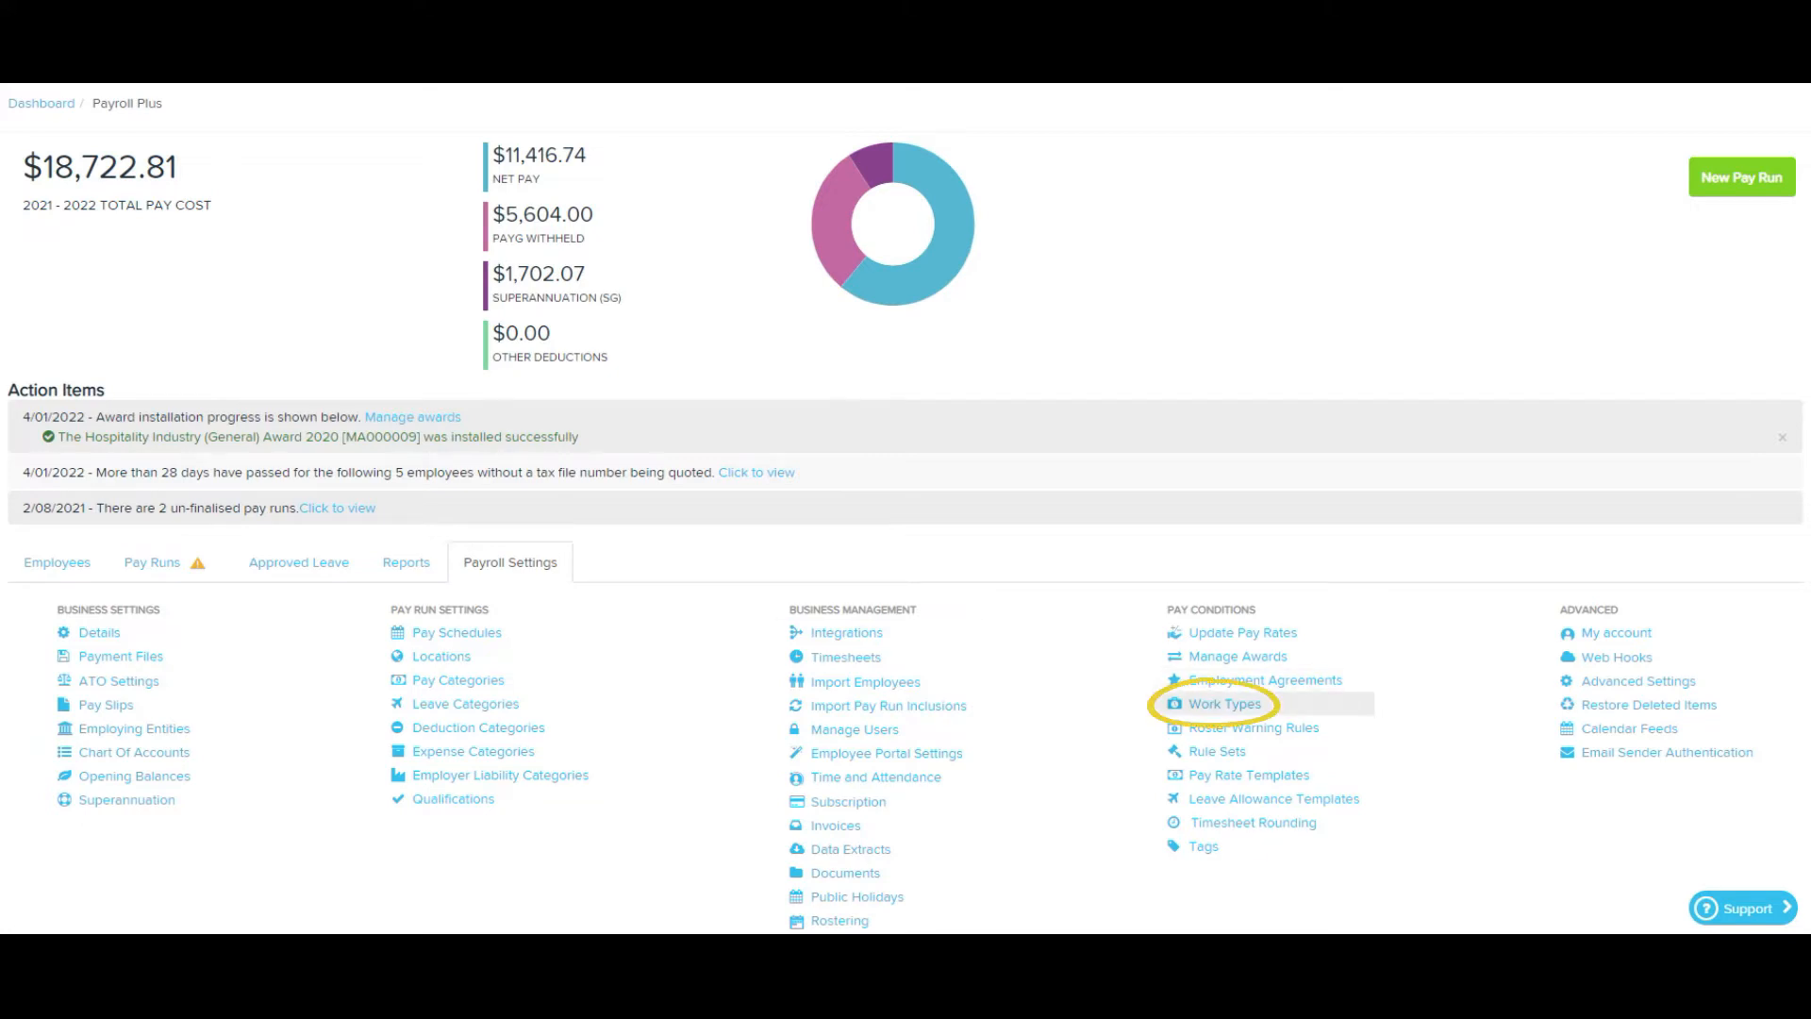
click(1224, 704)
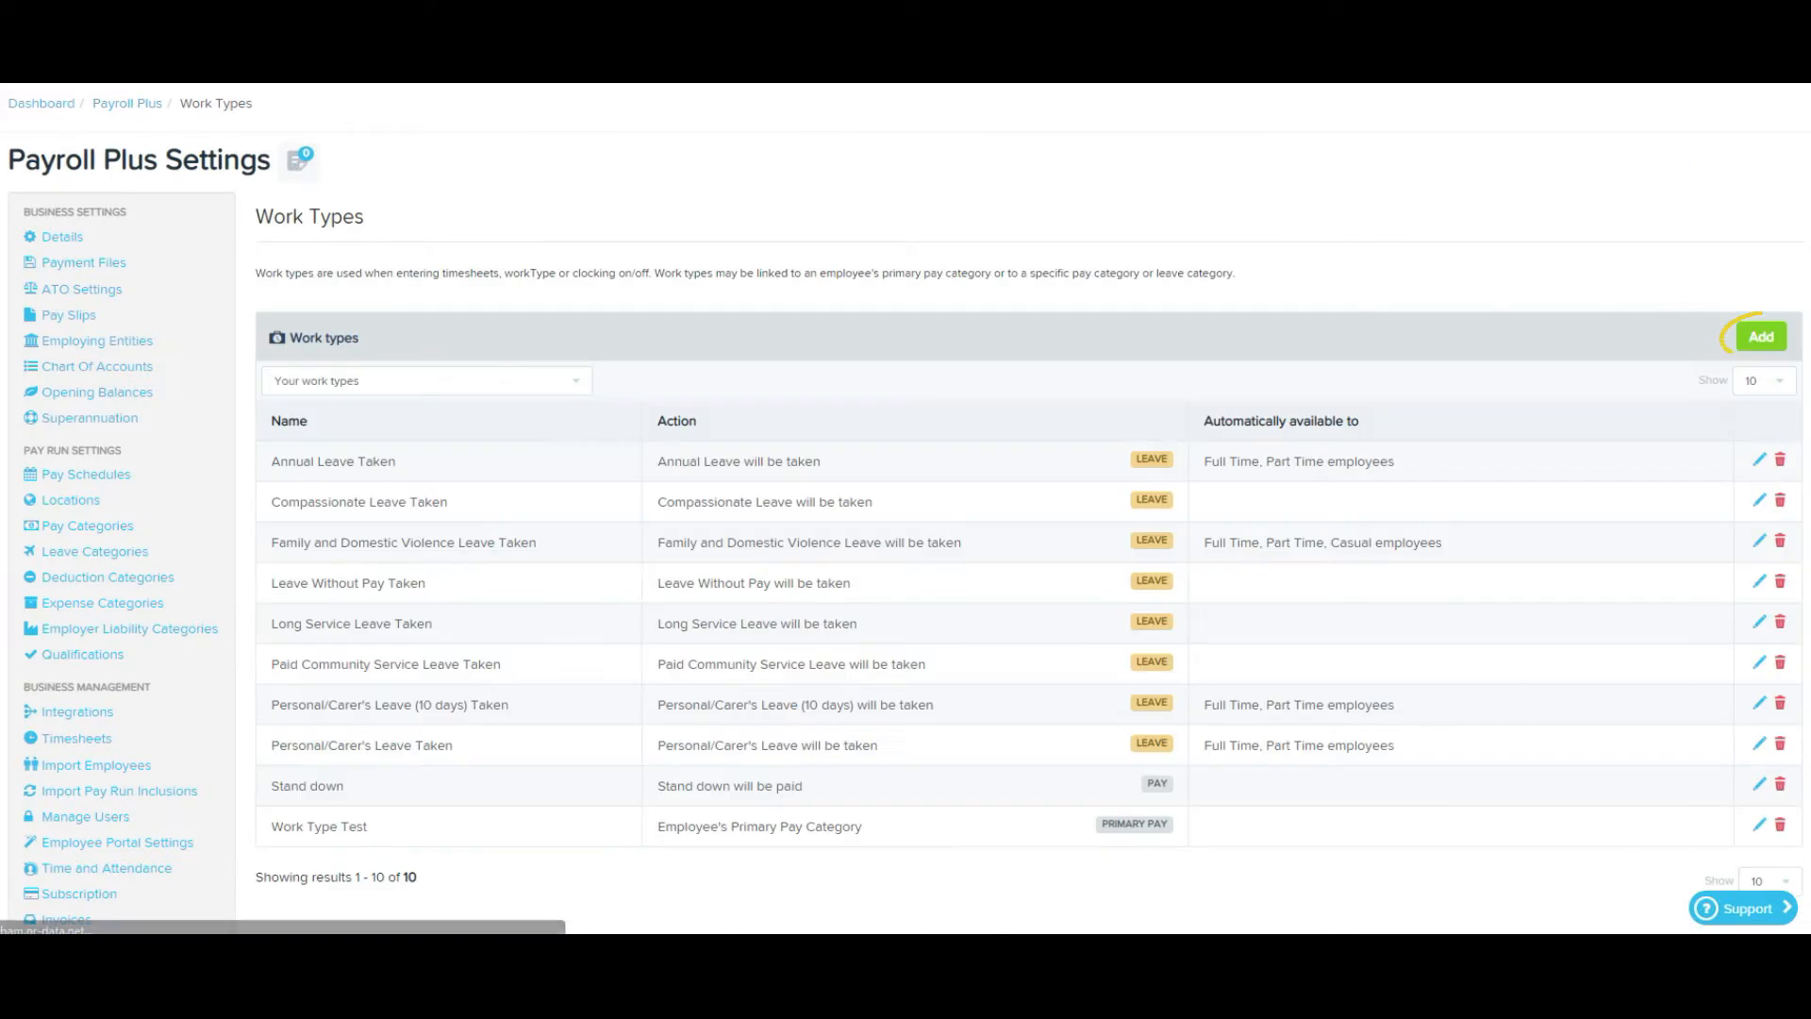
click(1761, 336)
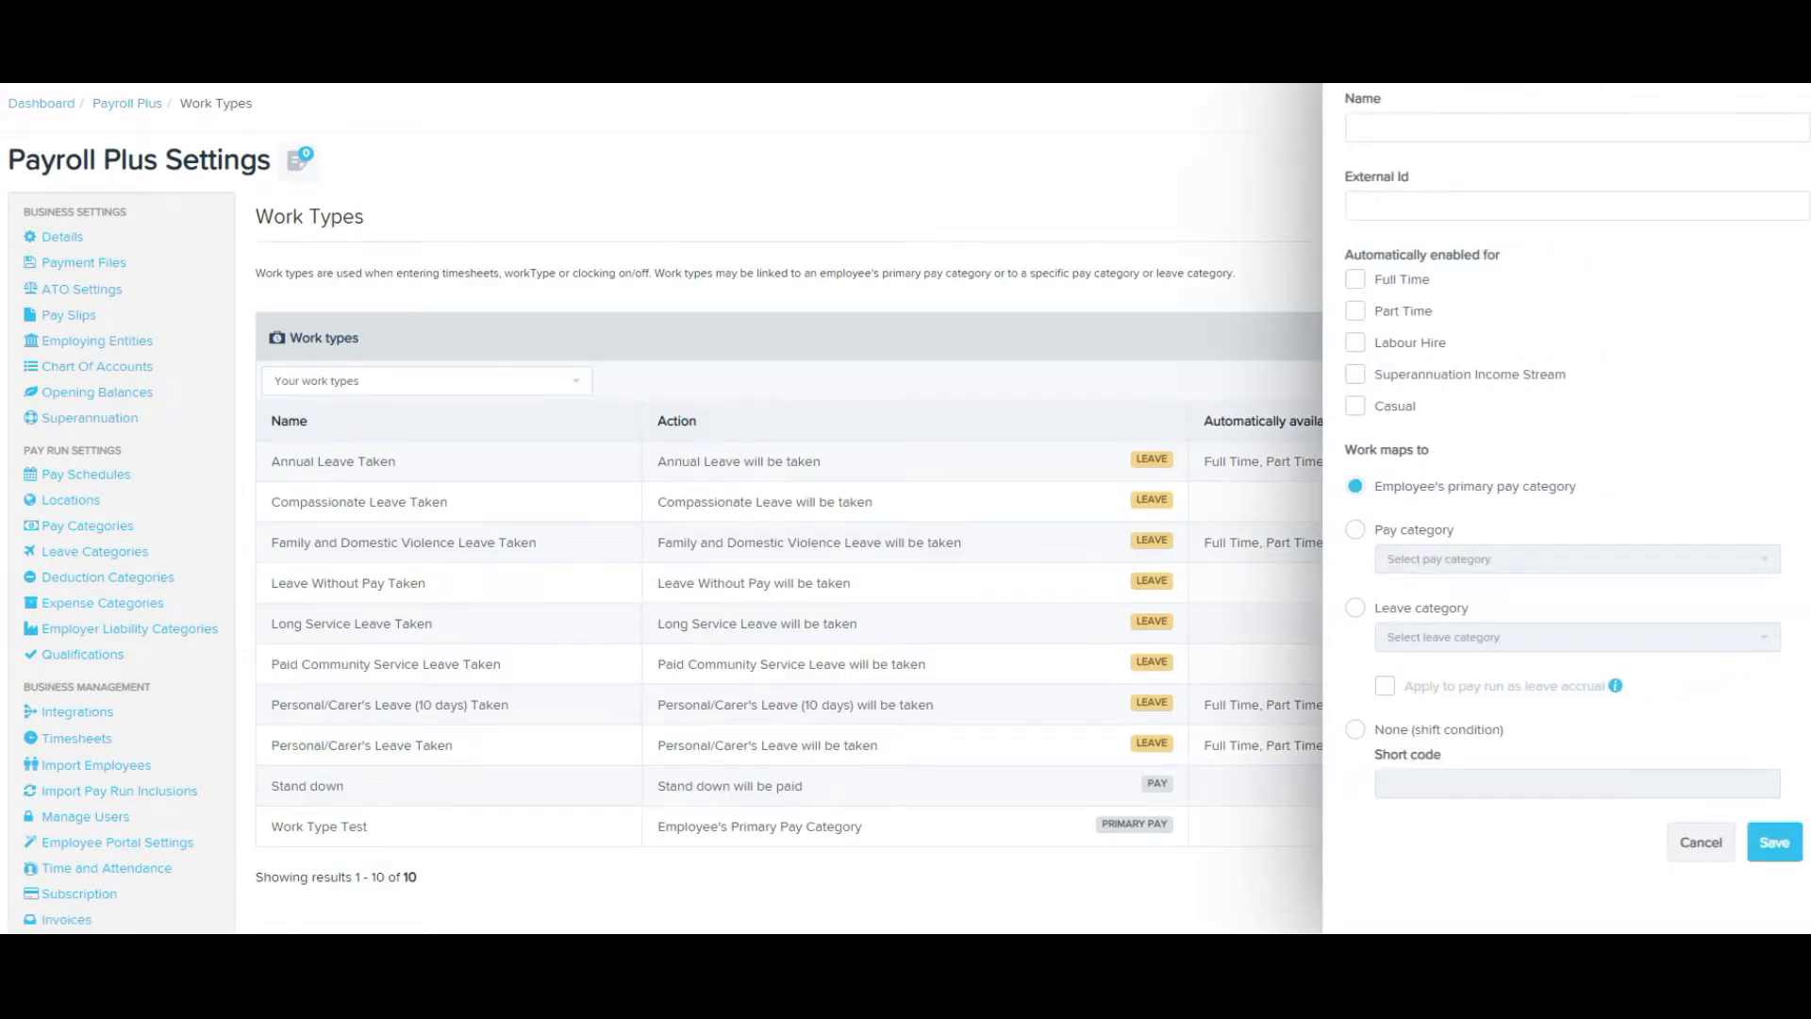
click(1577, 128)
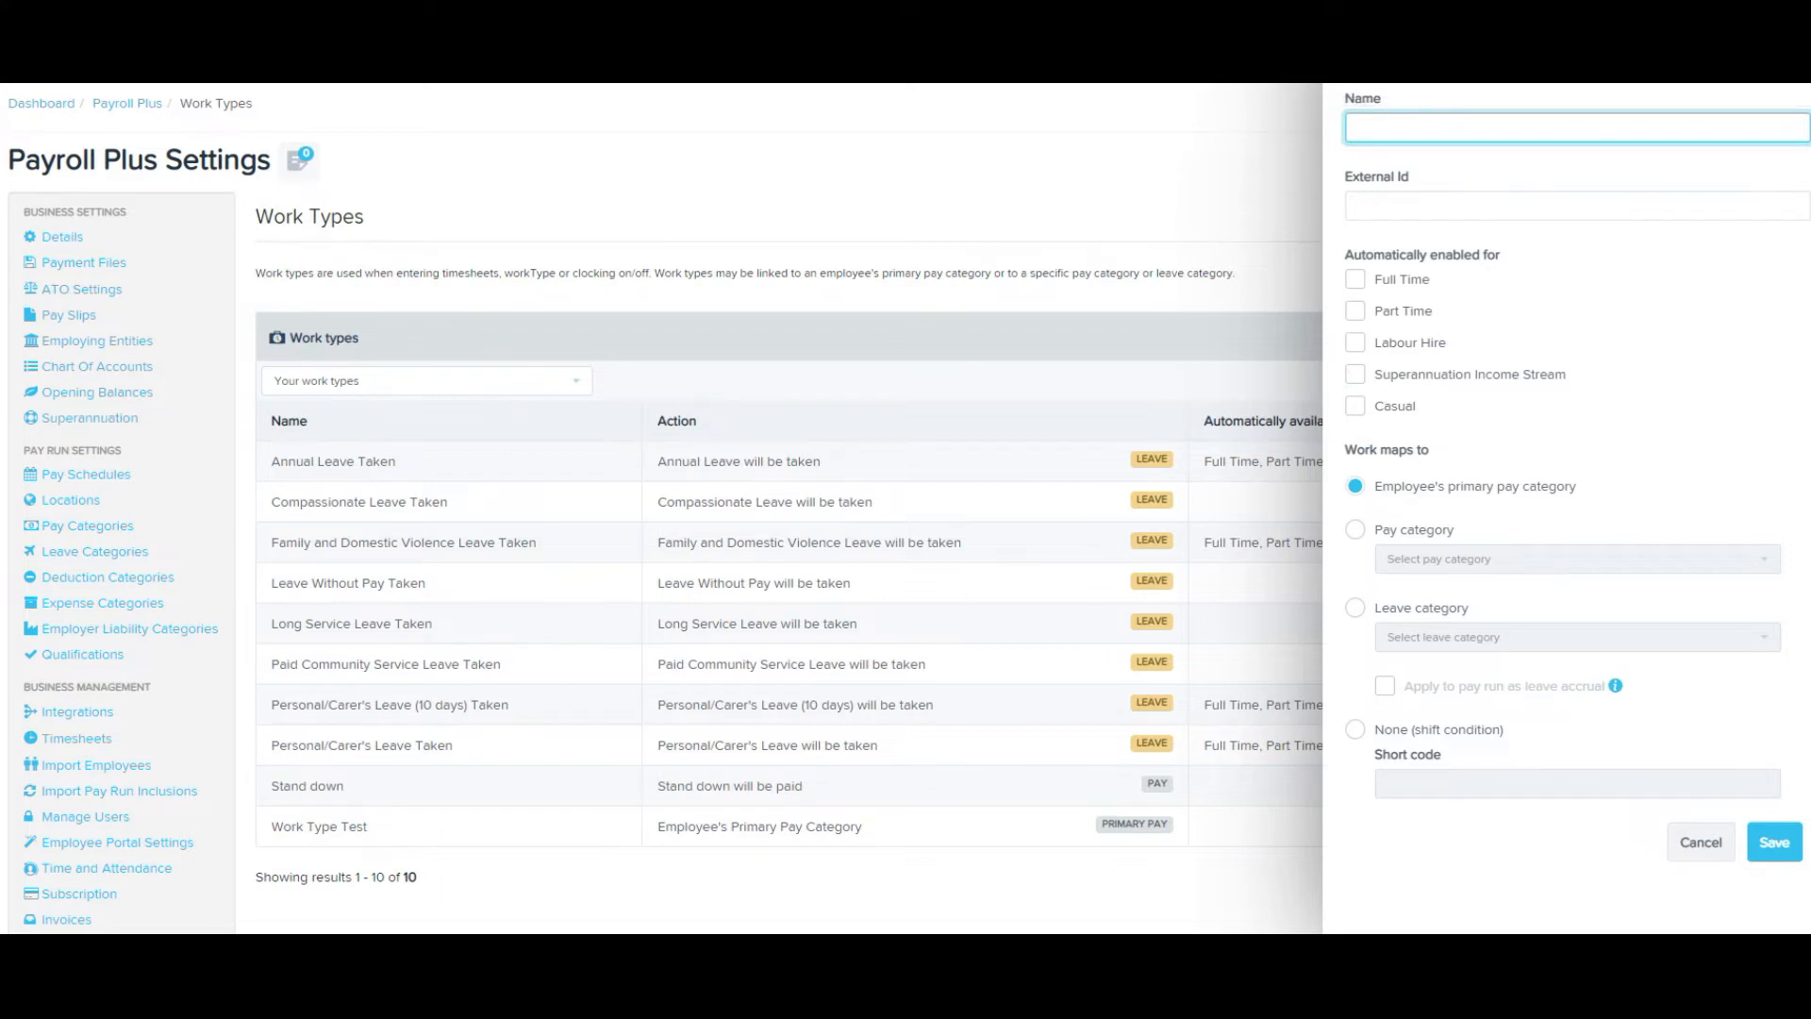
text(Time in Lieu Taken)
click(1354, 278)
click(1355, 310)
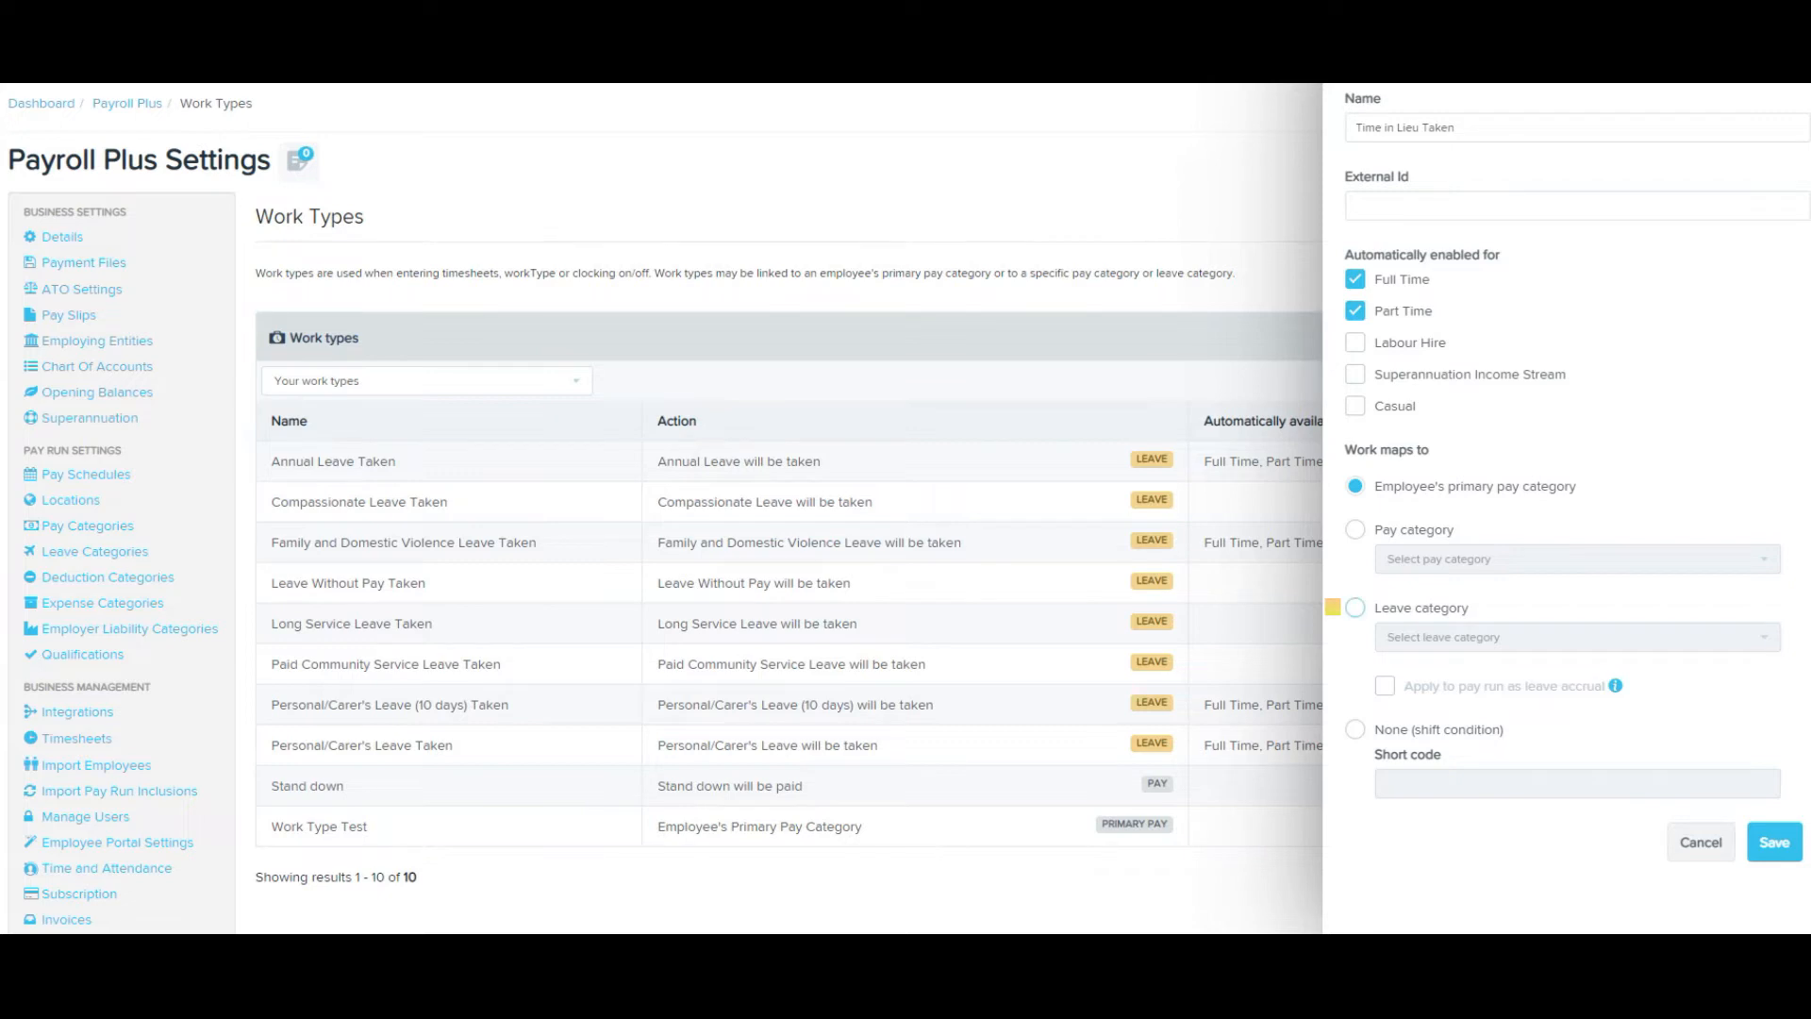
Step: Map the new work type to the Time in Lieu leave category and save it
click(1354, 608)
click(1577, 637)
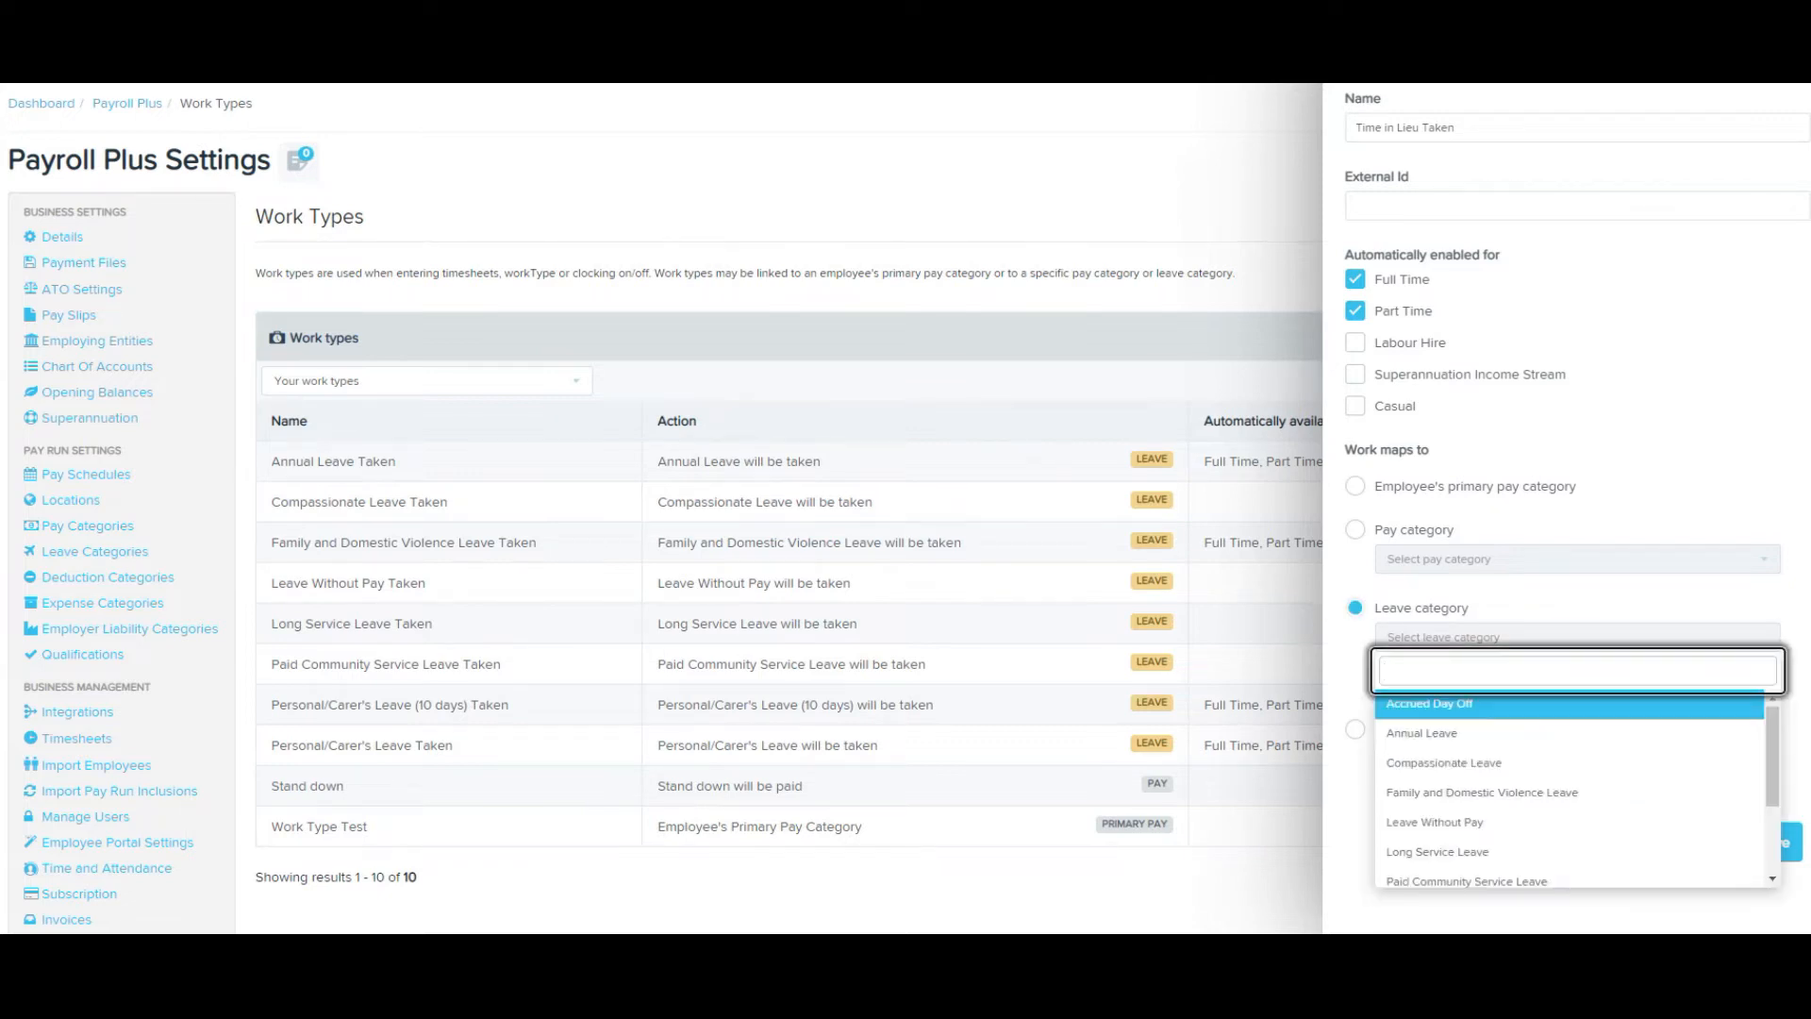
scroll(1569, 724, down, 1)
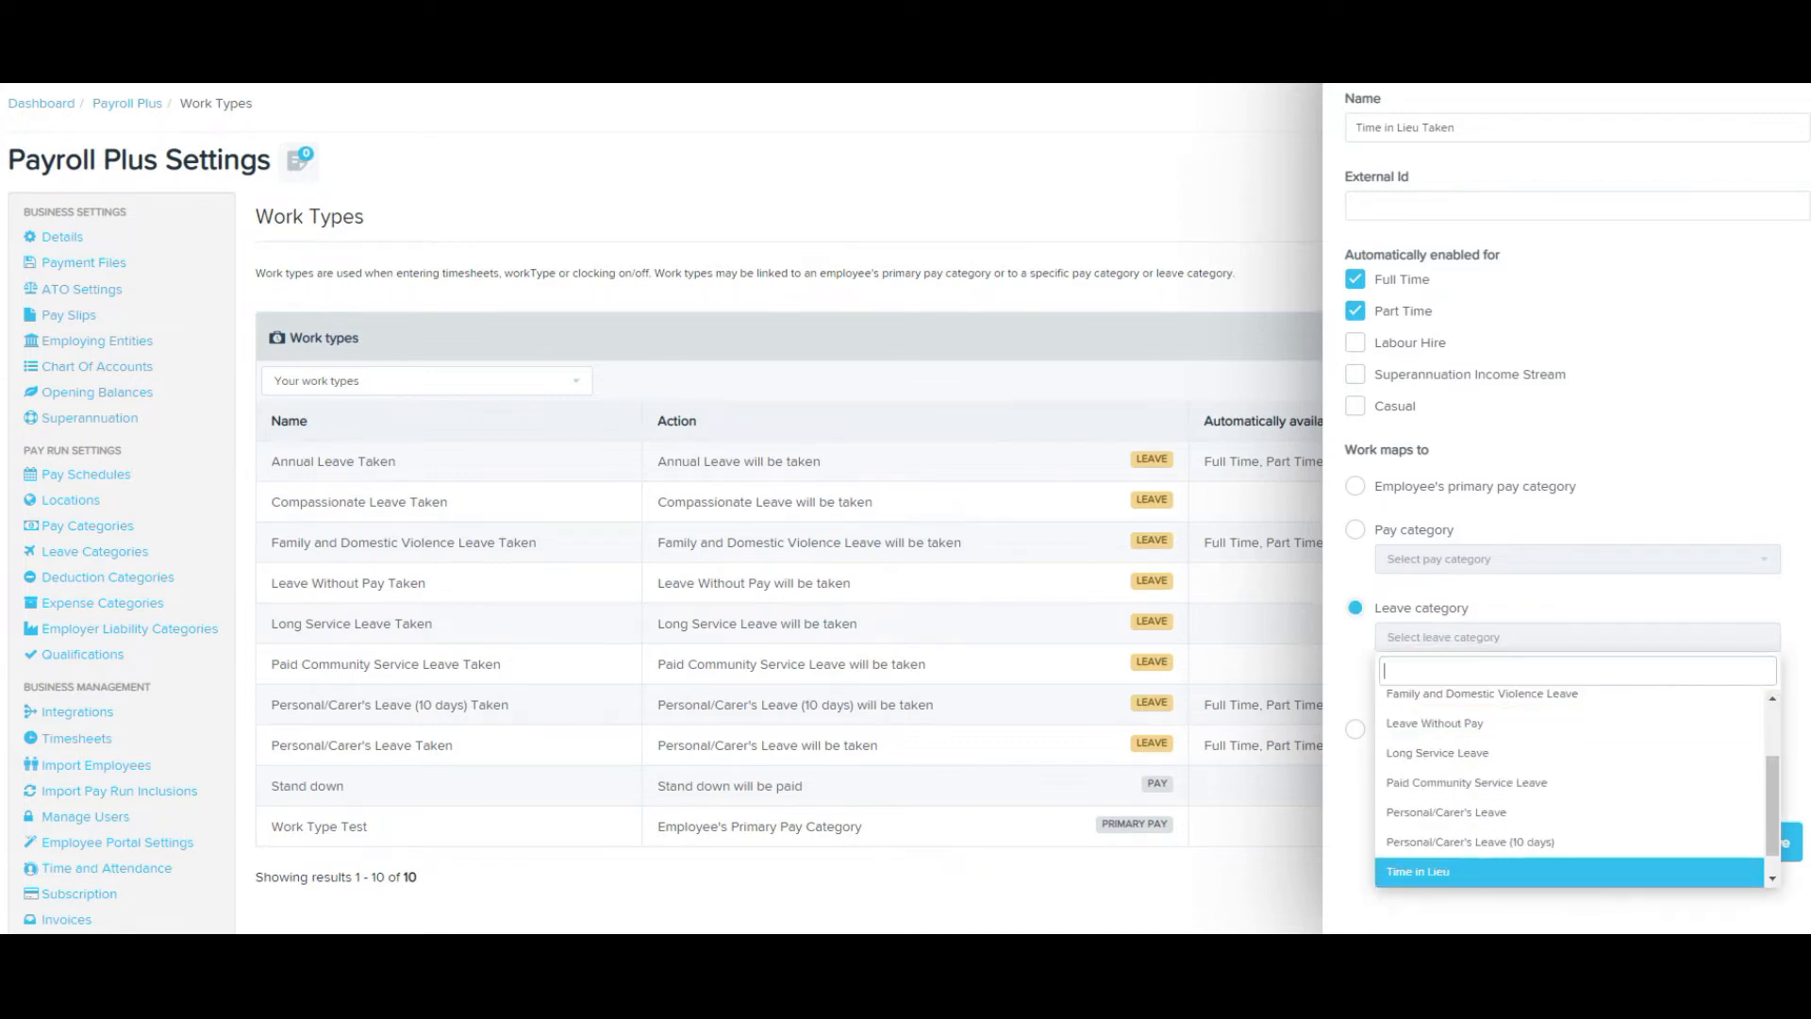
click(1568, 871)
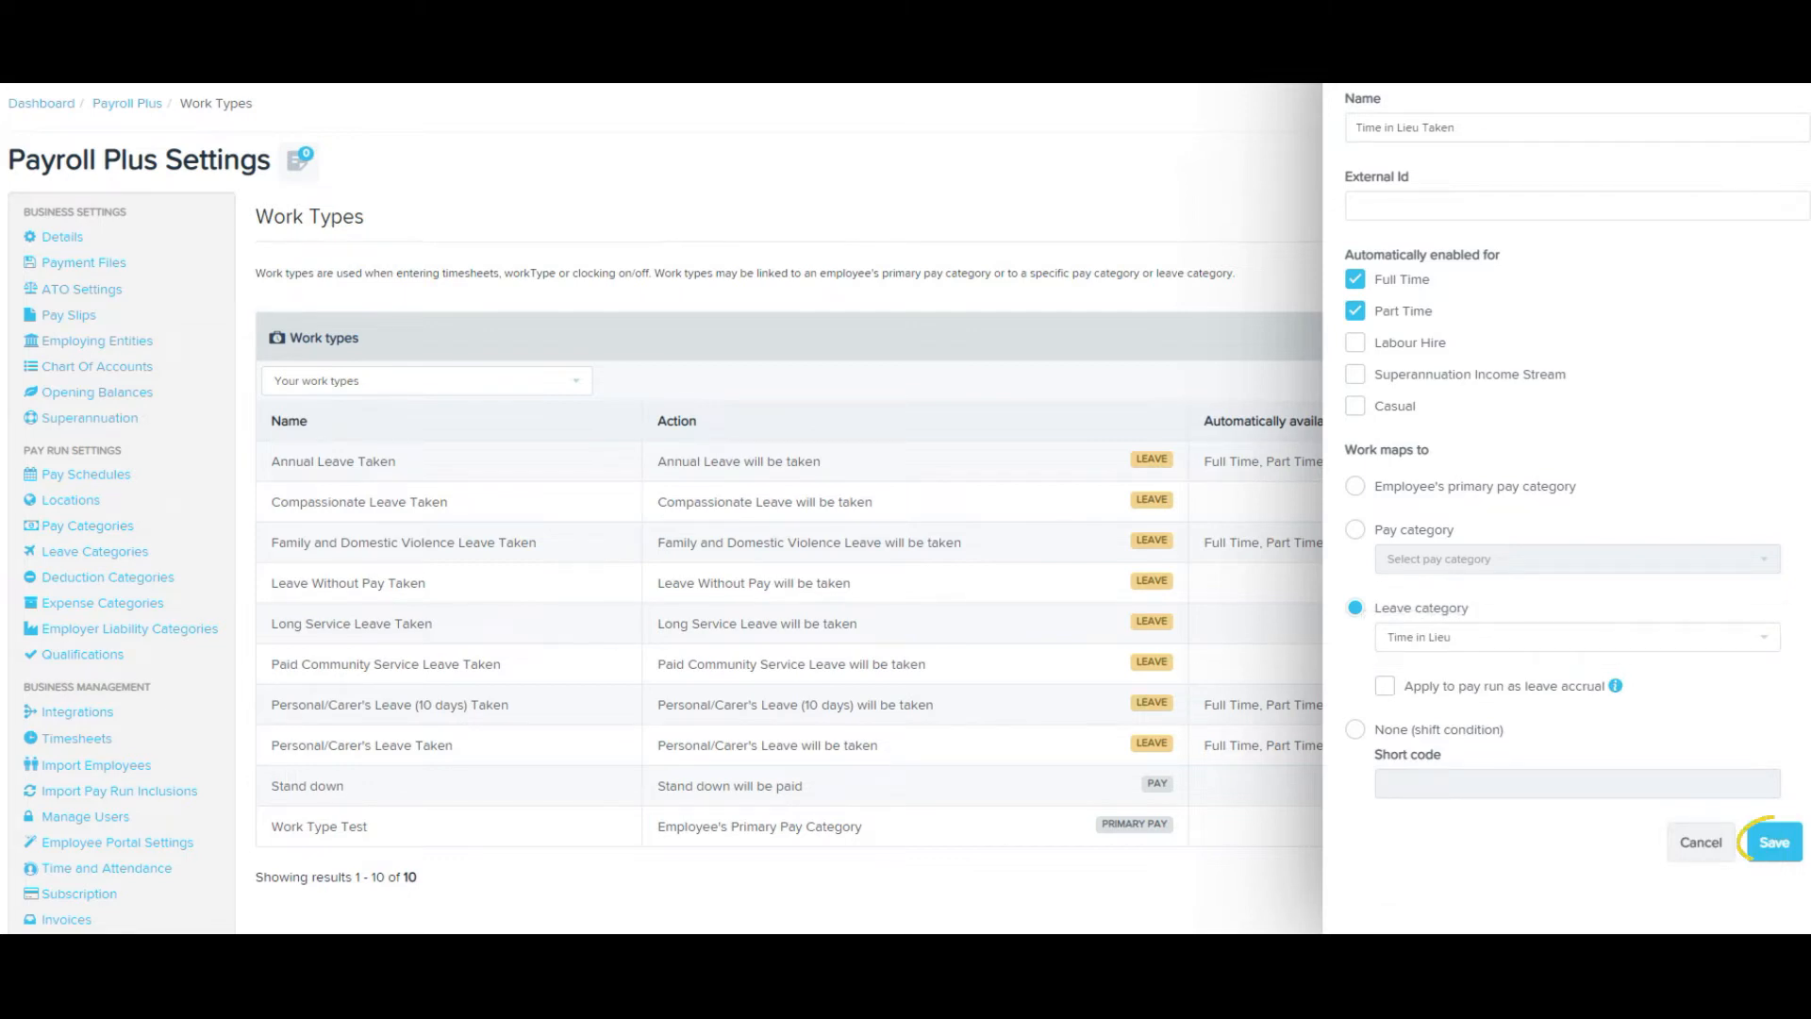
click(1774, 843)
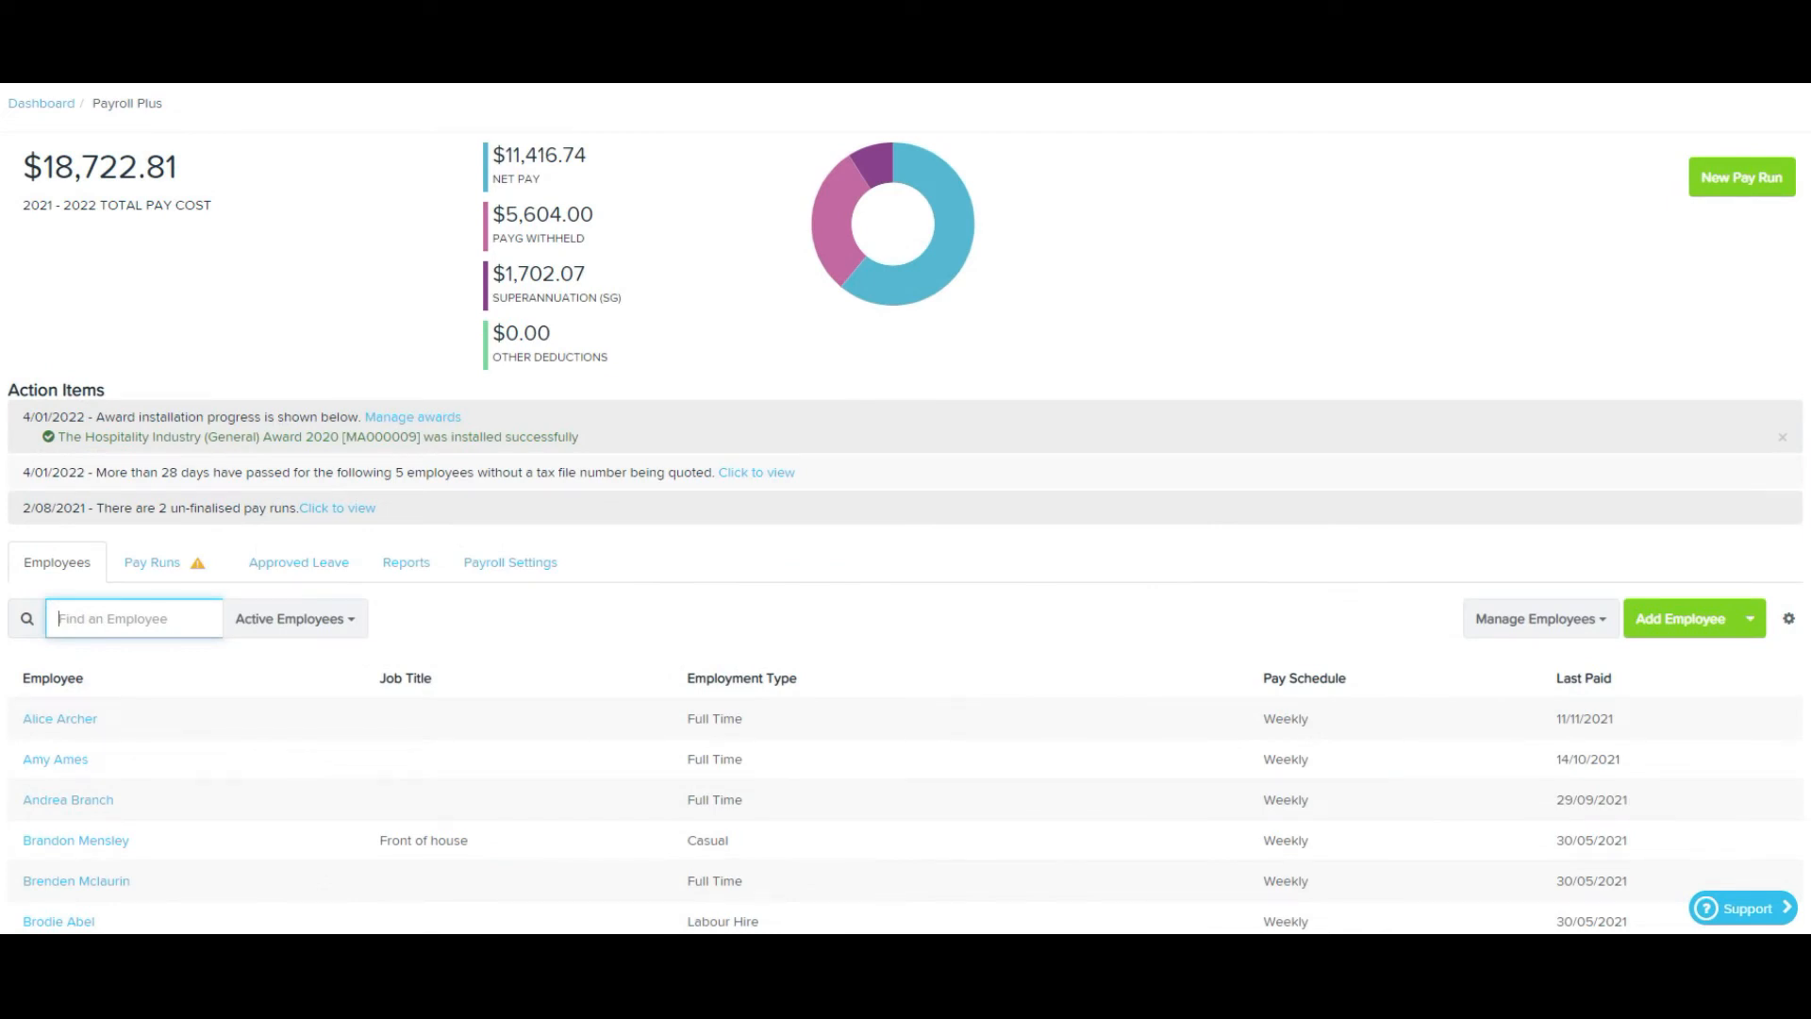
Step: Create an employee tag named "TIL" in the payroll settings
click(511, 562)
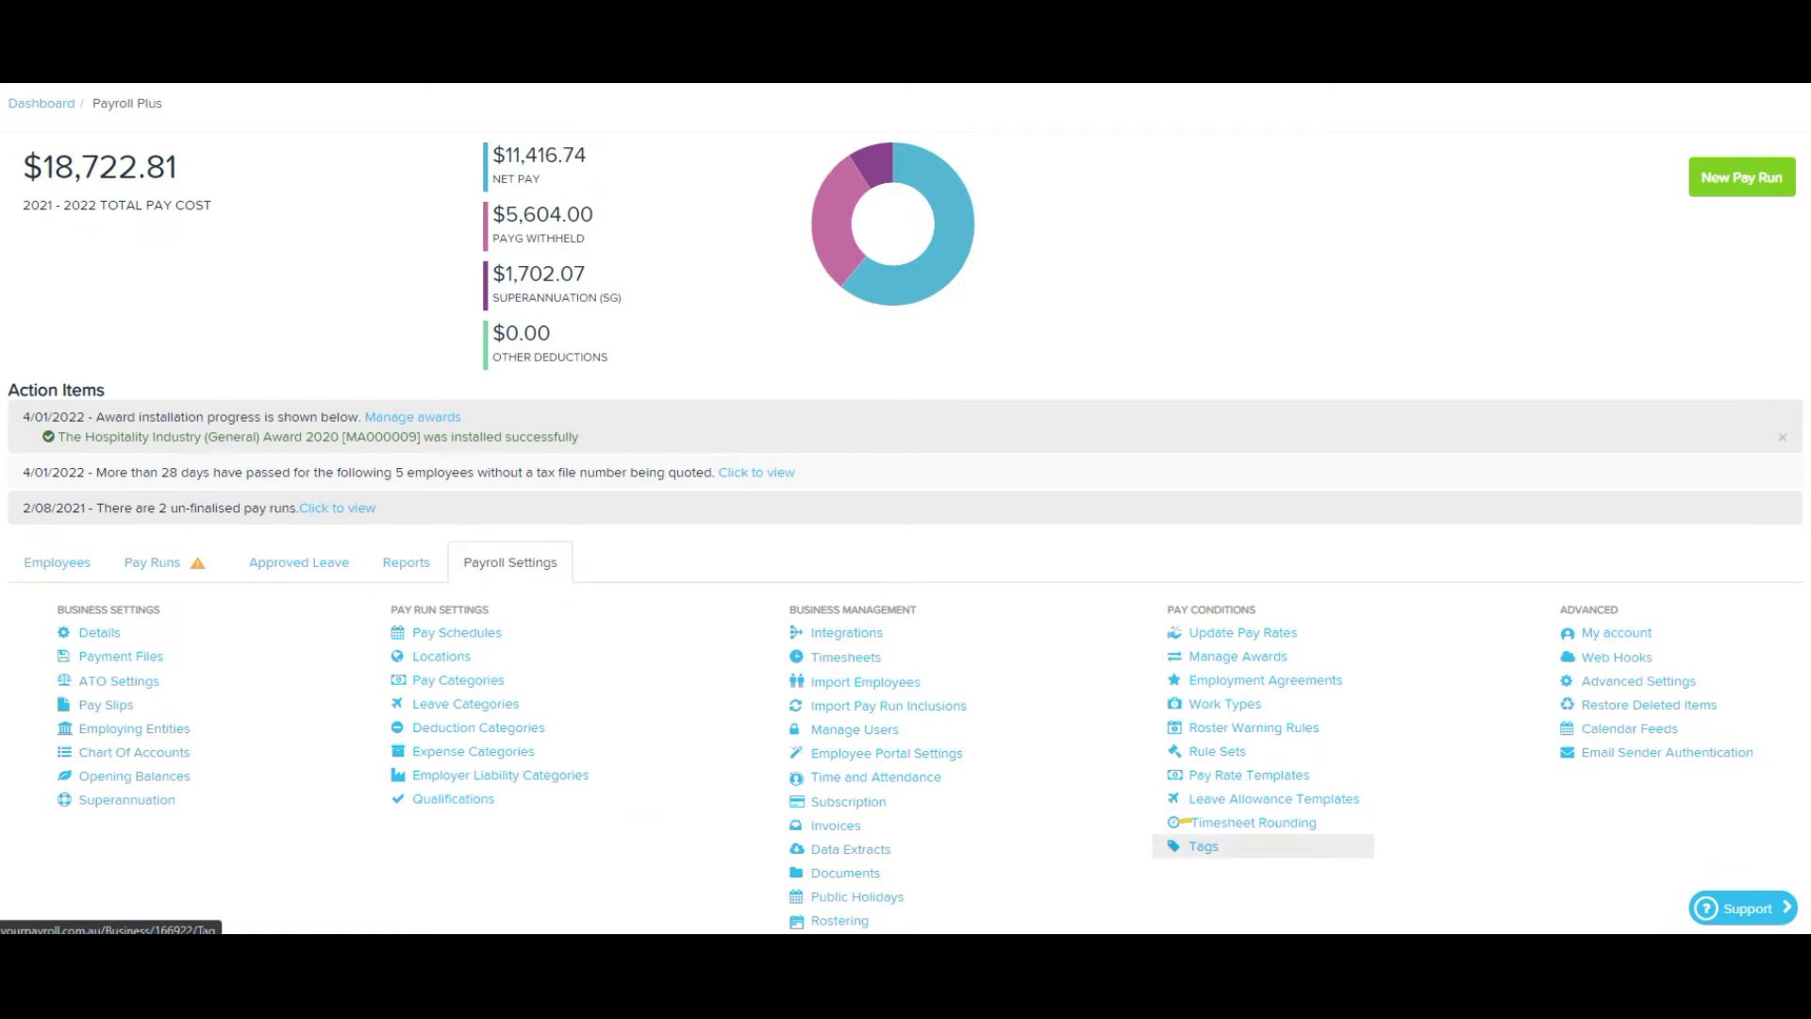
click(1203, 846)
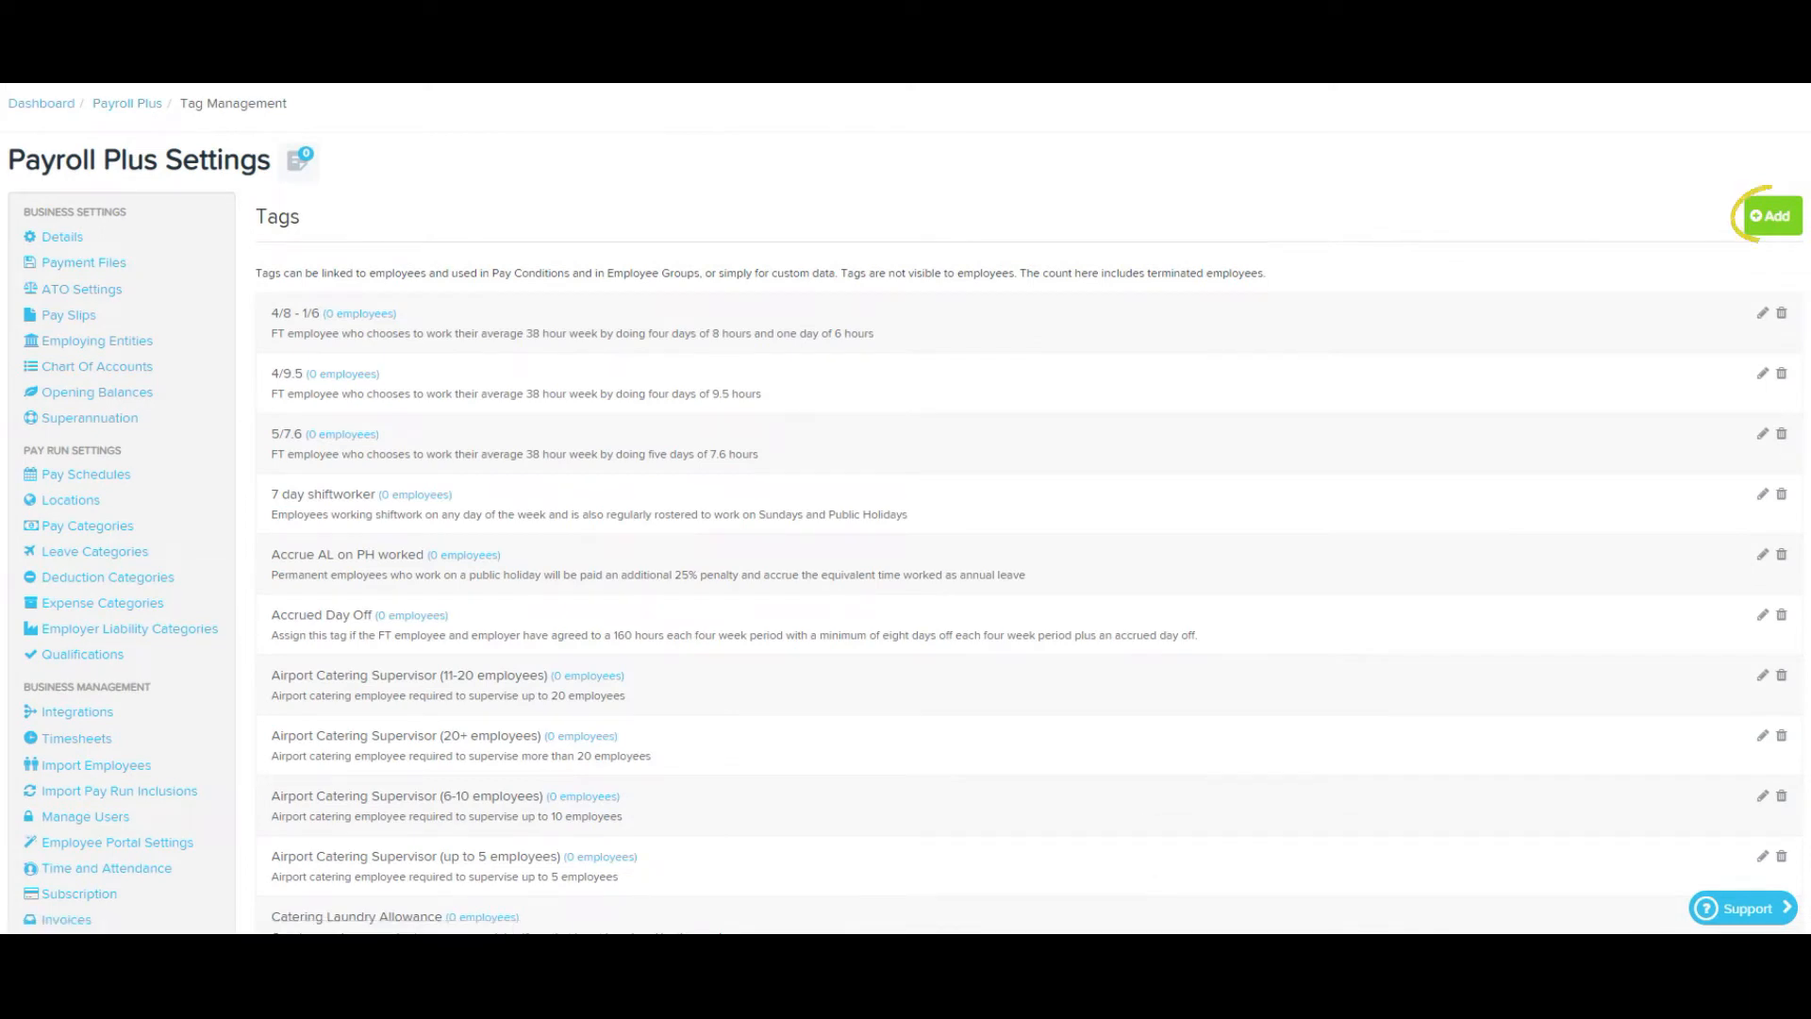
click(1772, 215)
click(285, 323)
text(TIL)
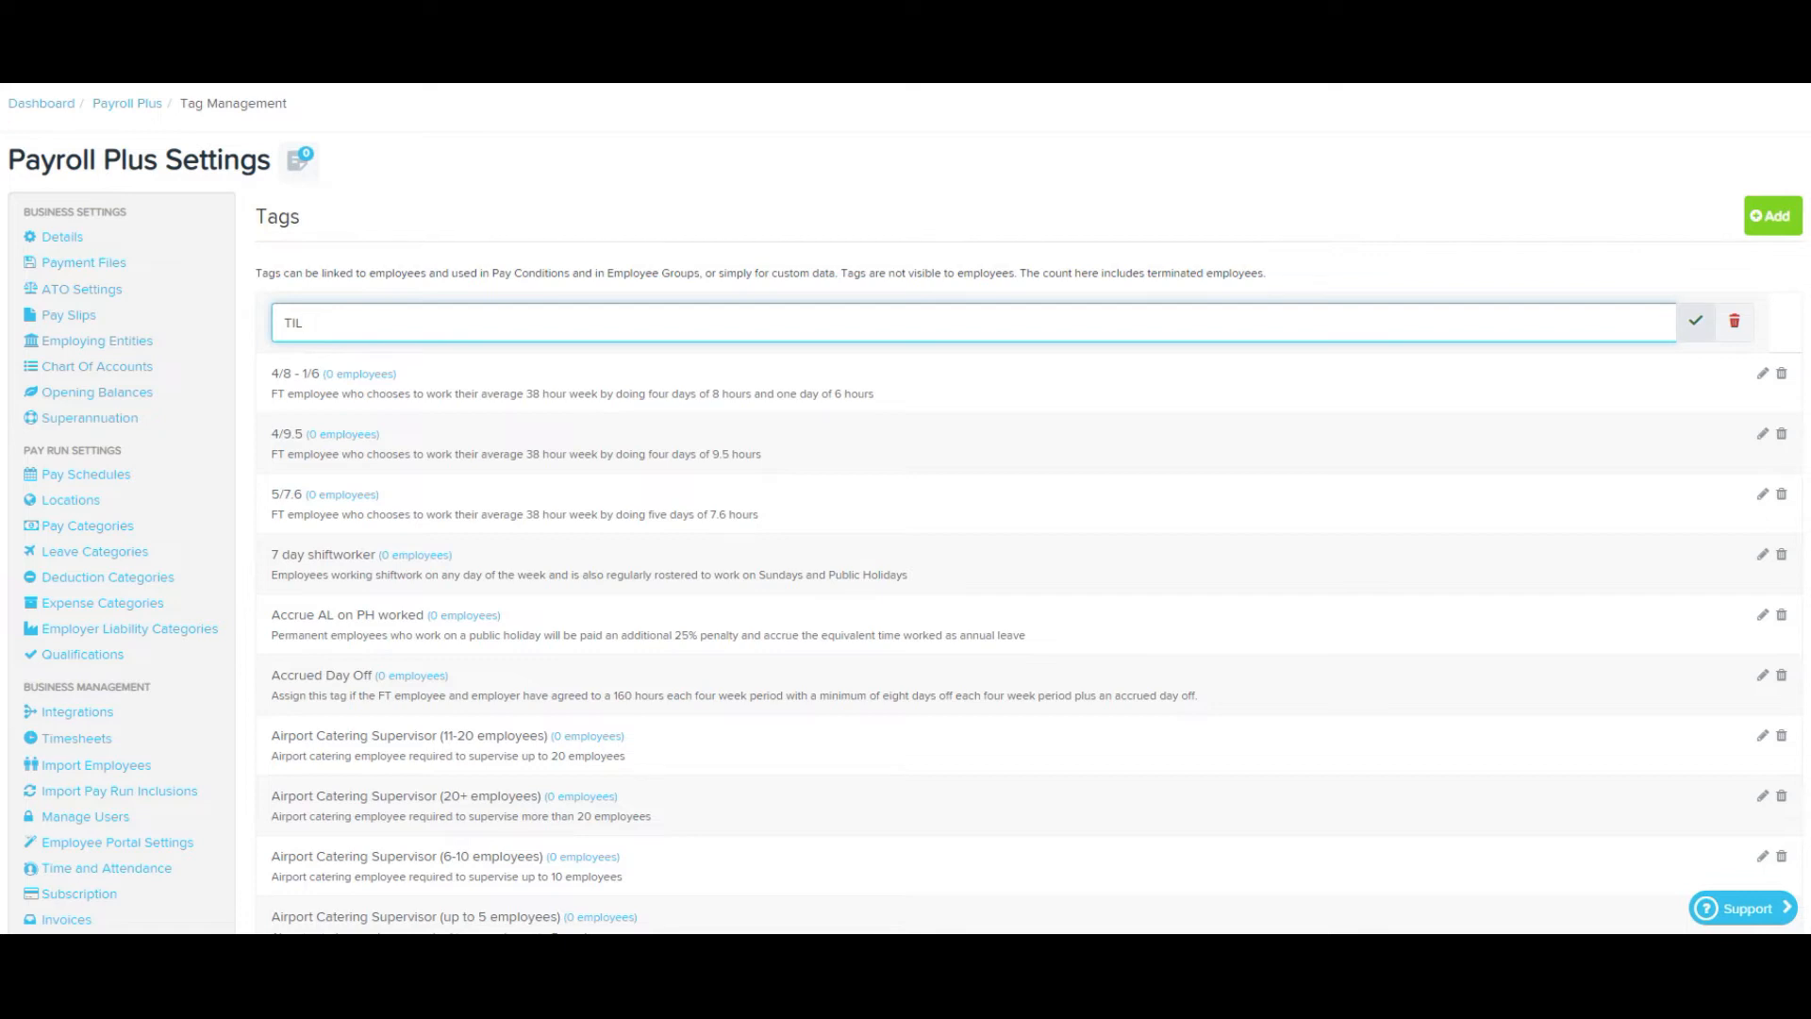
click(1694, 321)
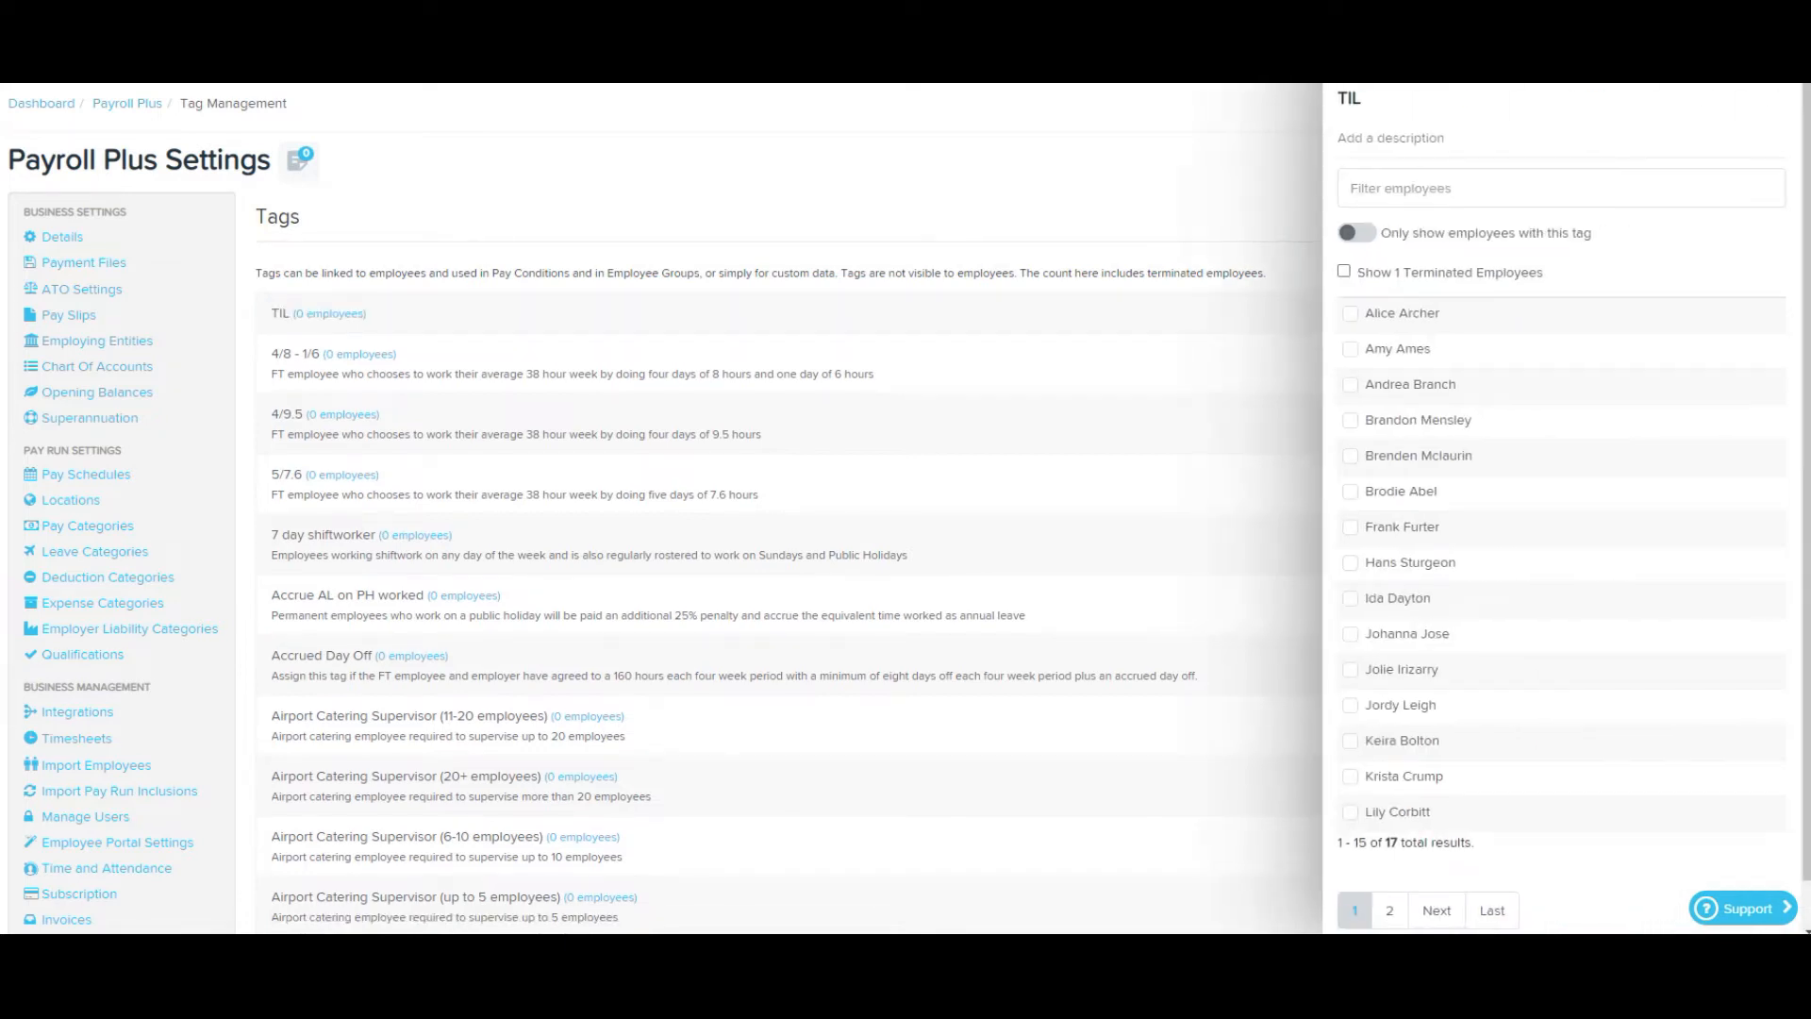
click(1331, 313)
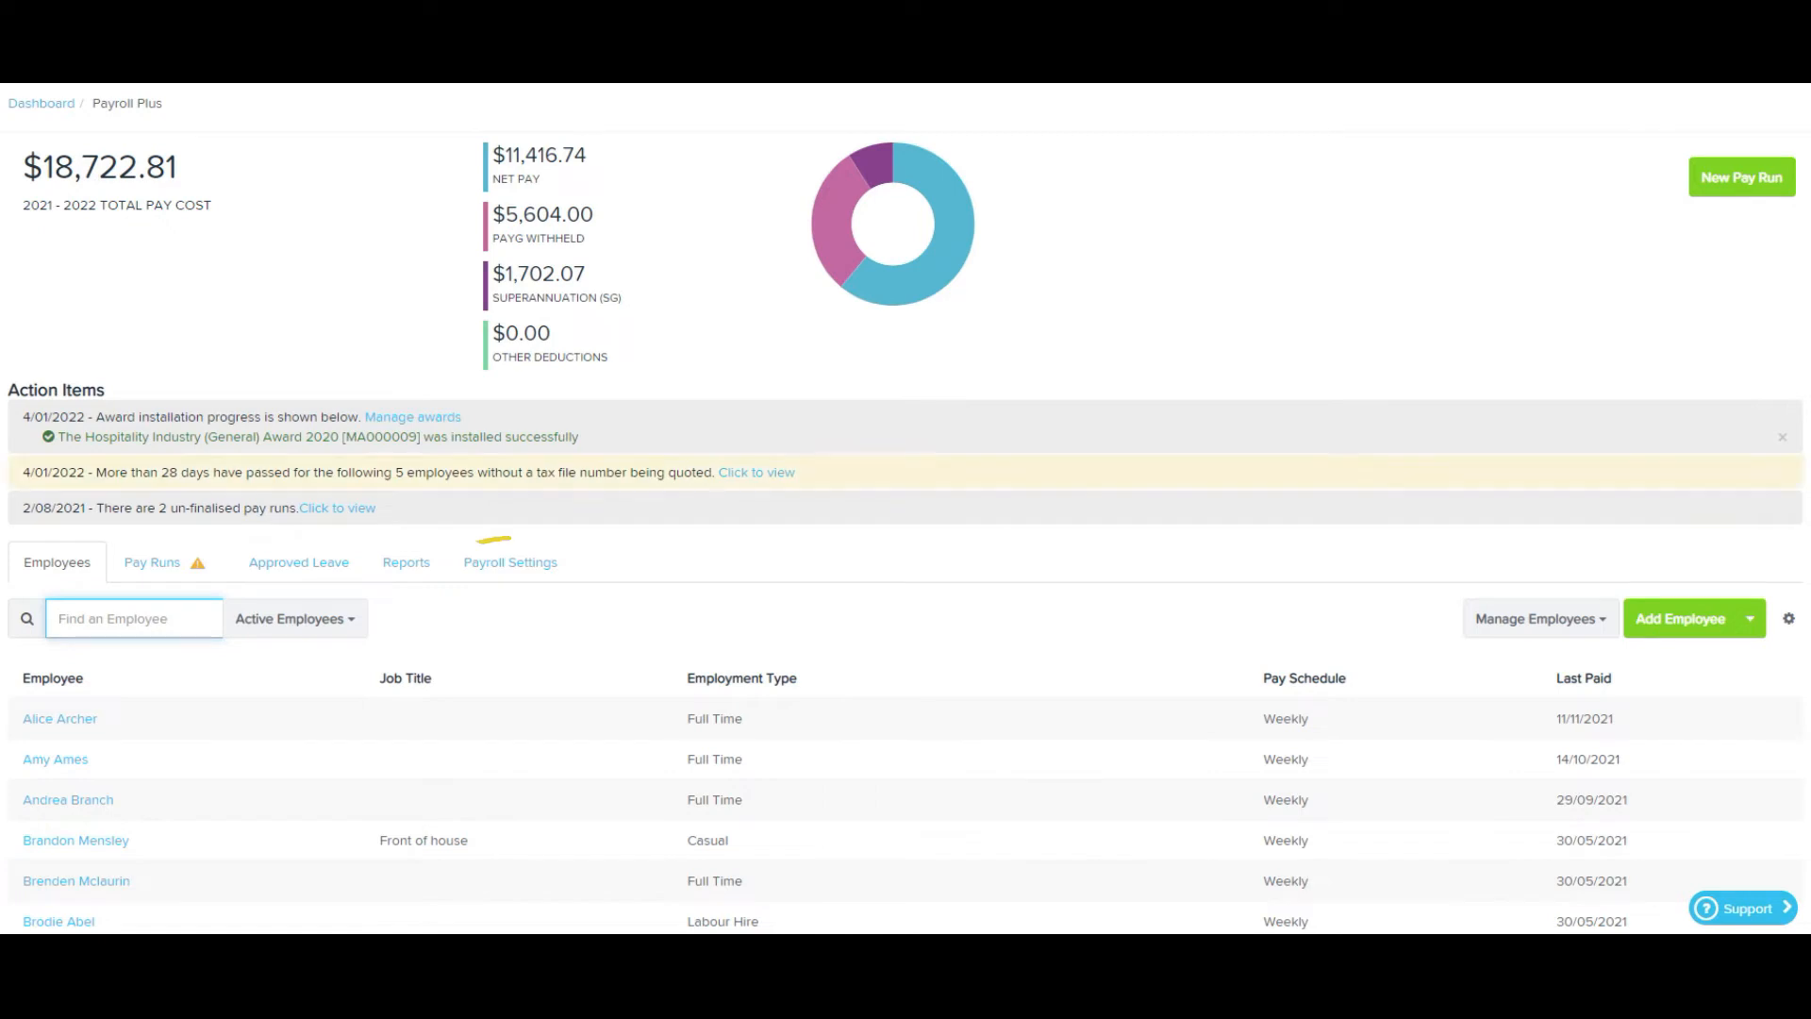
Step: Start a new pay condition rule set in the payroll settings, named "Time in Lieu"
click(510, 563)
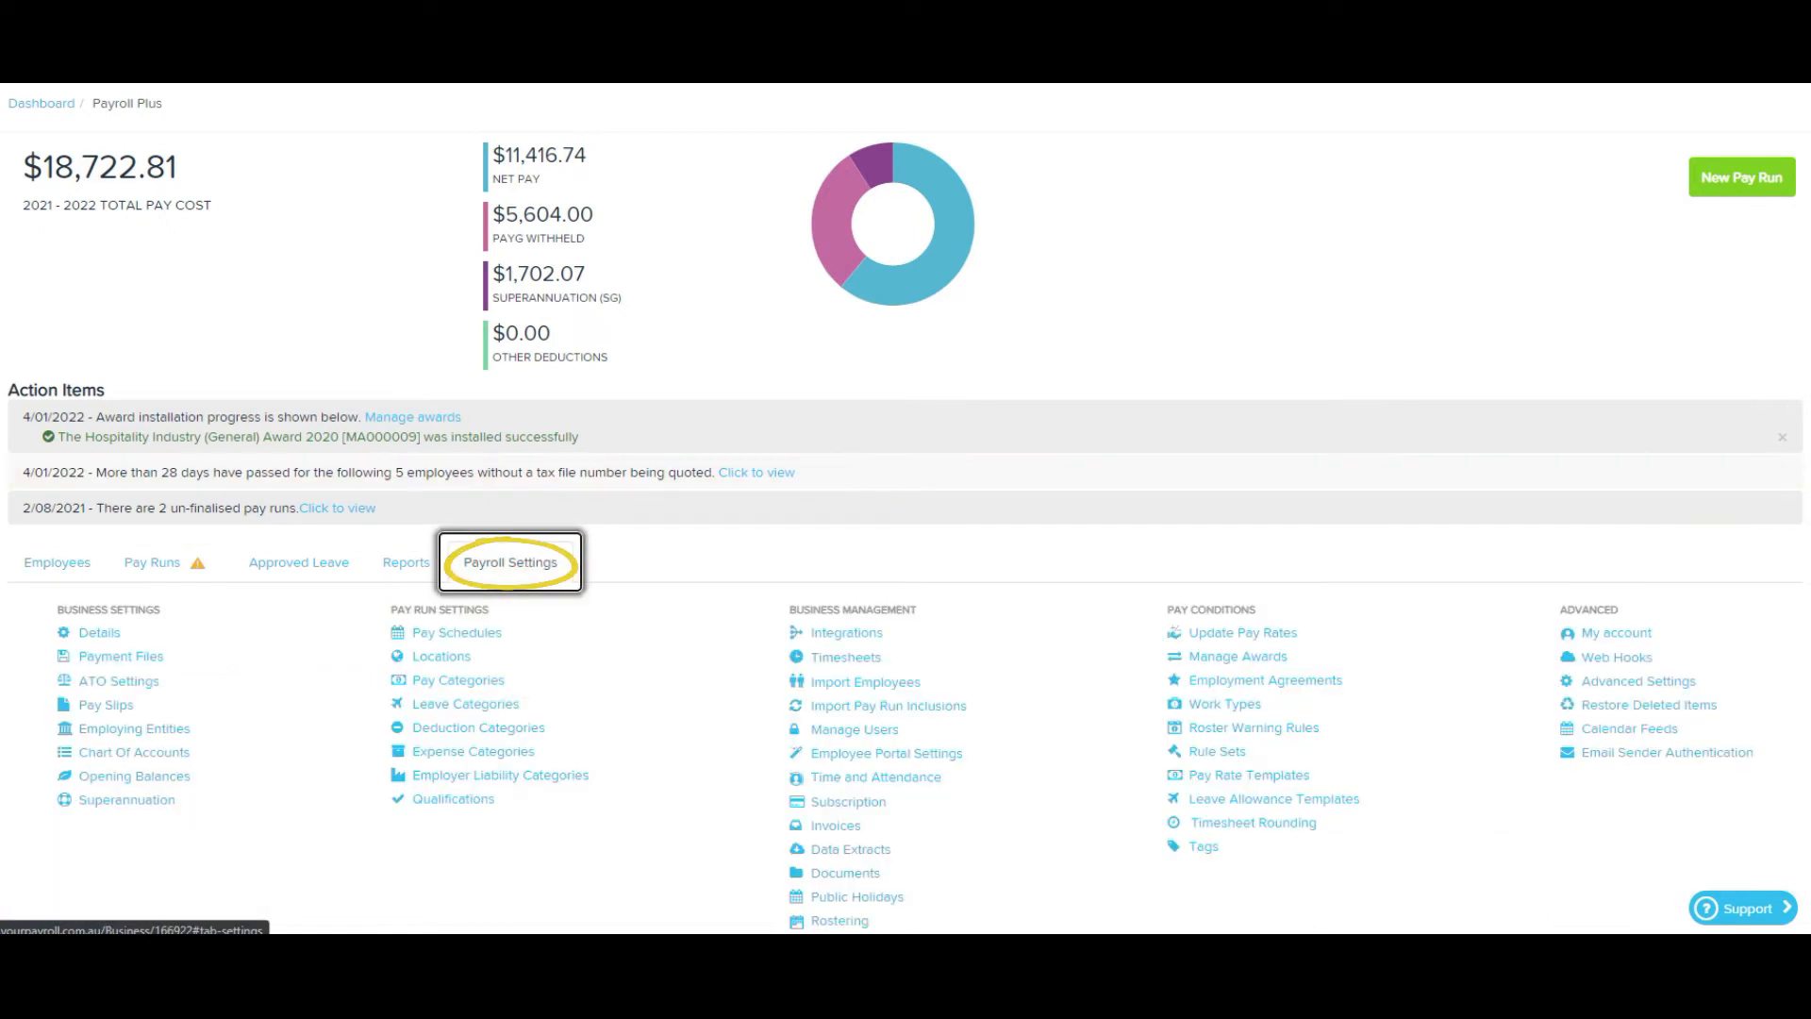
click(1217, 752)
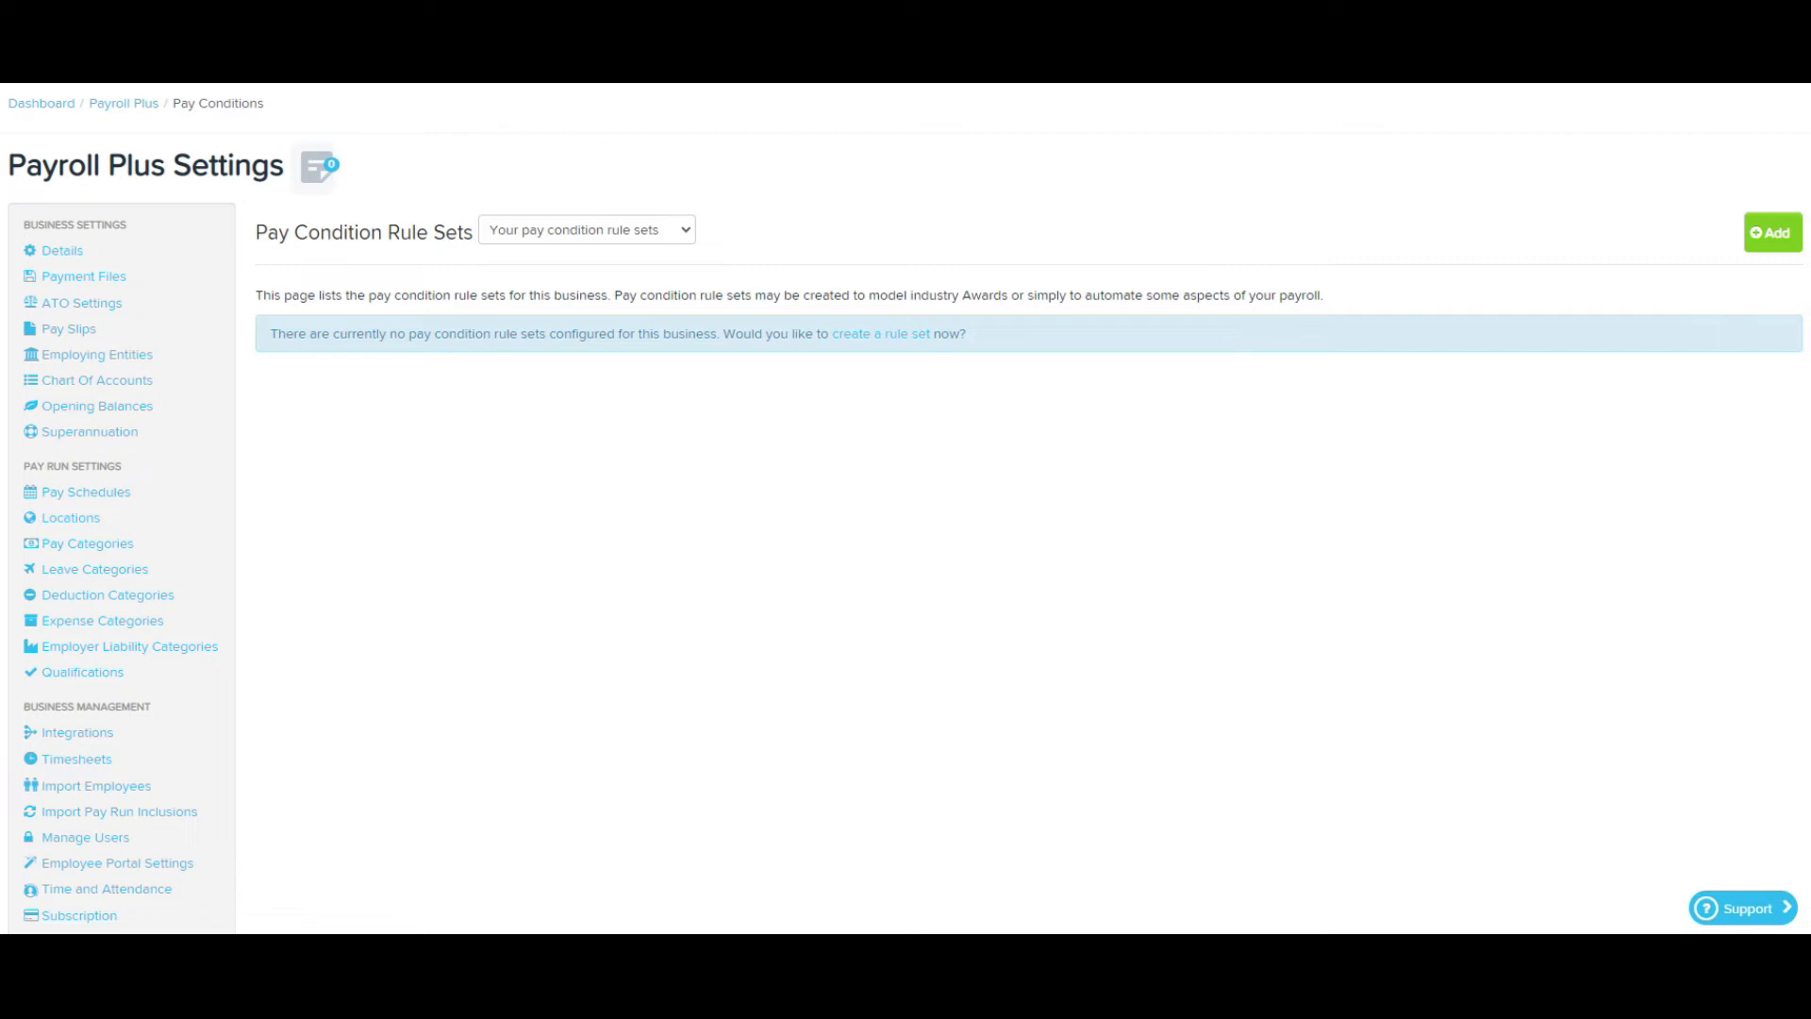
click(1774, 233)
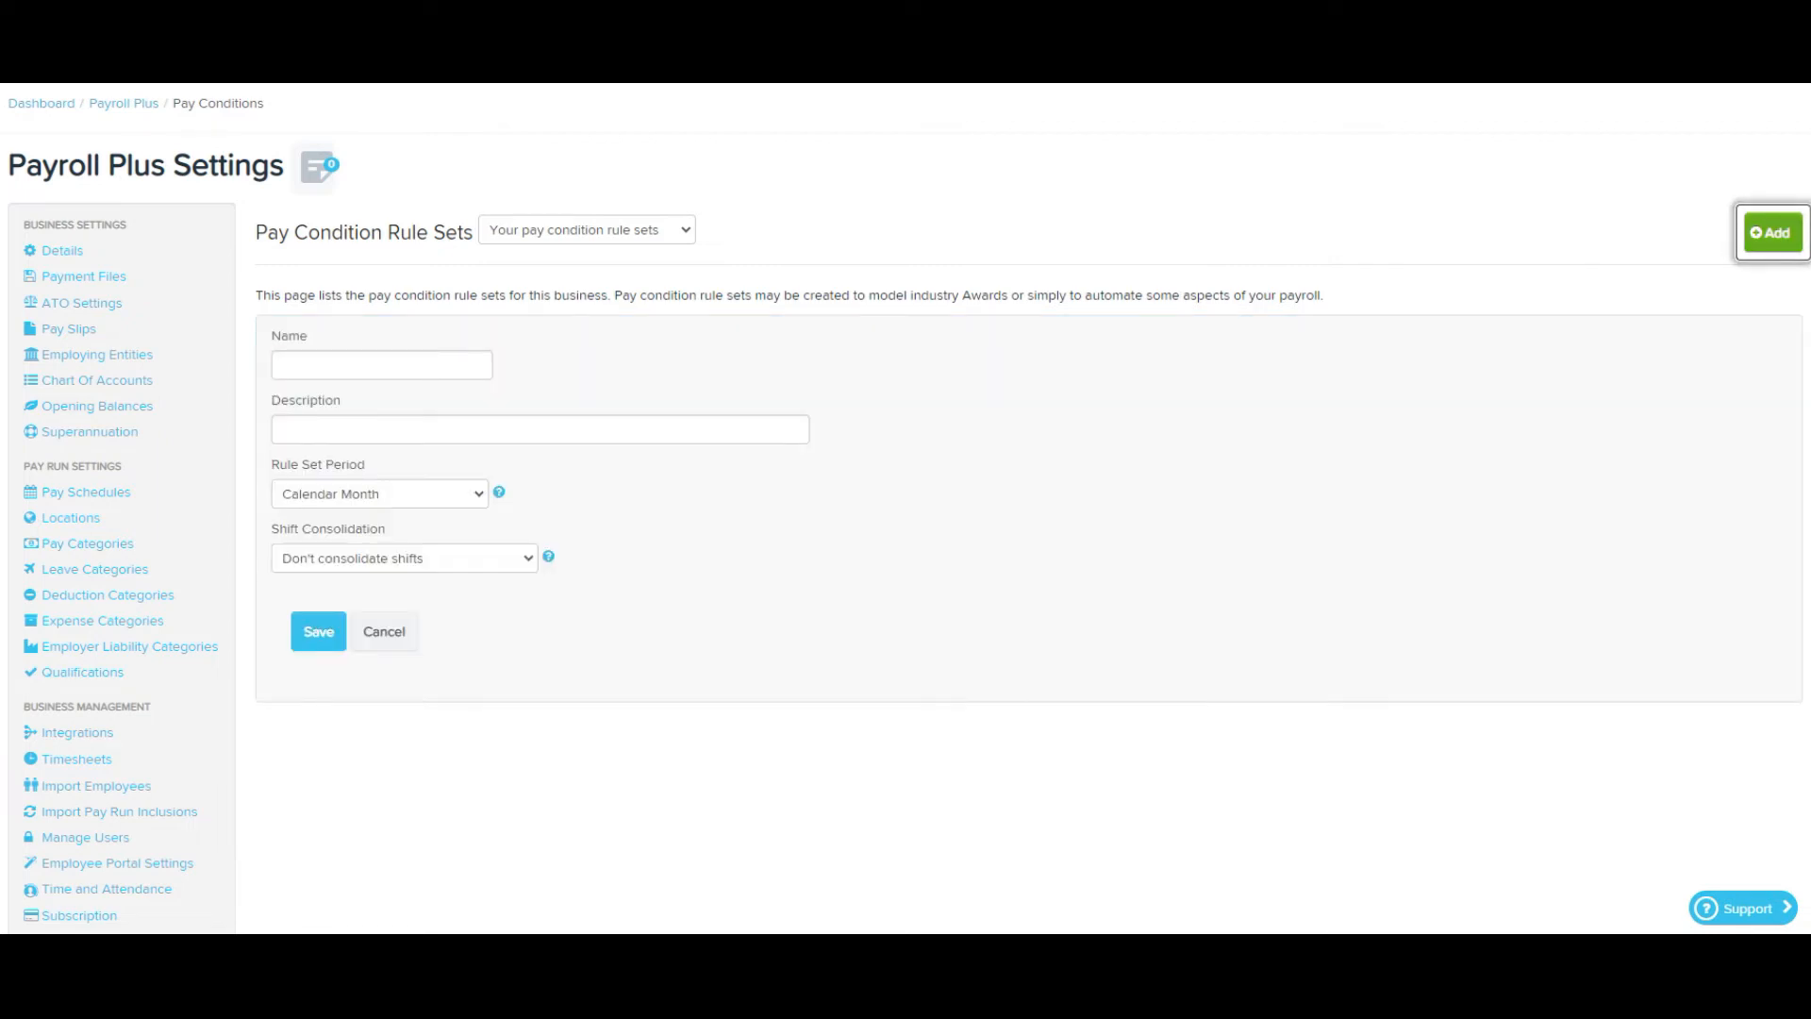
click(382, 365)
text(T)
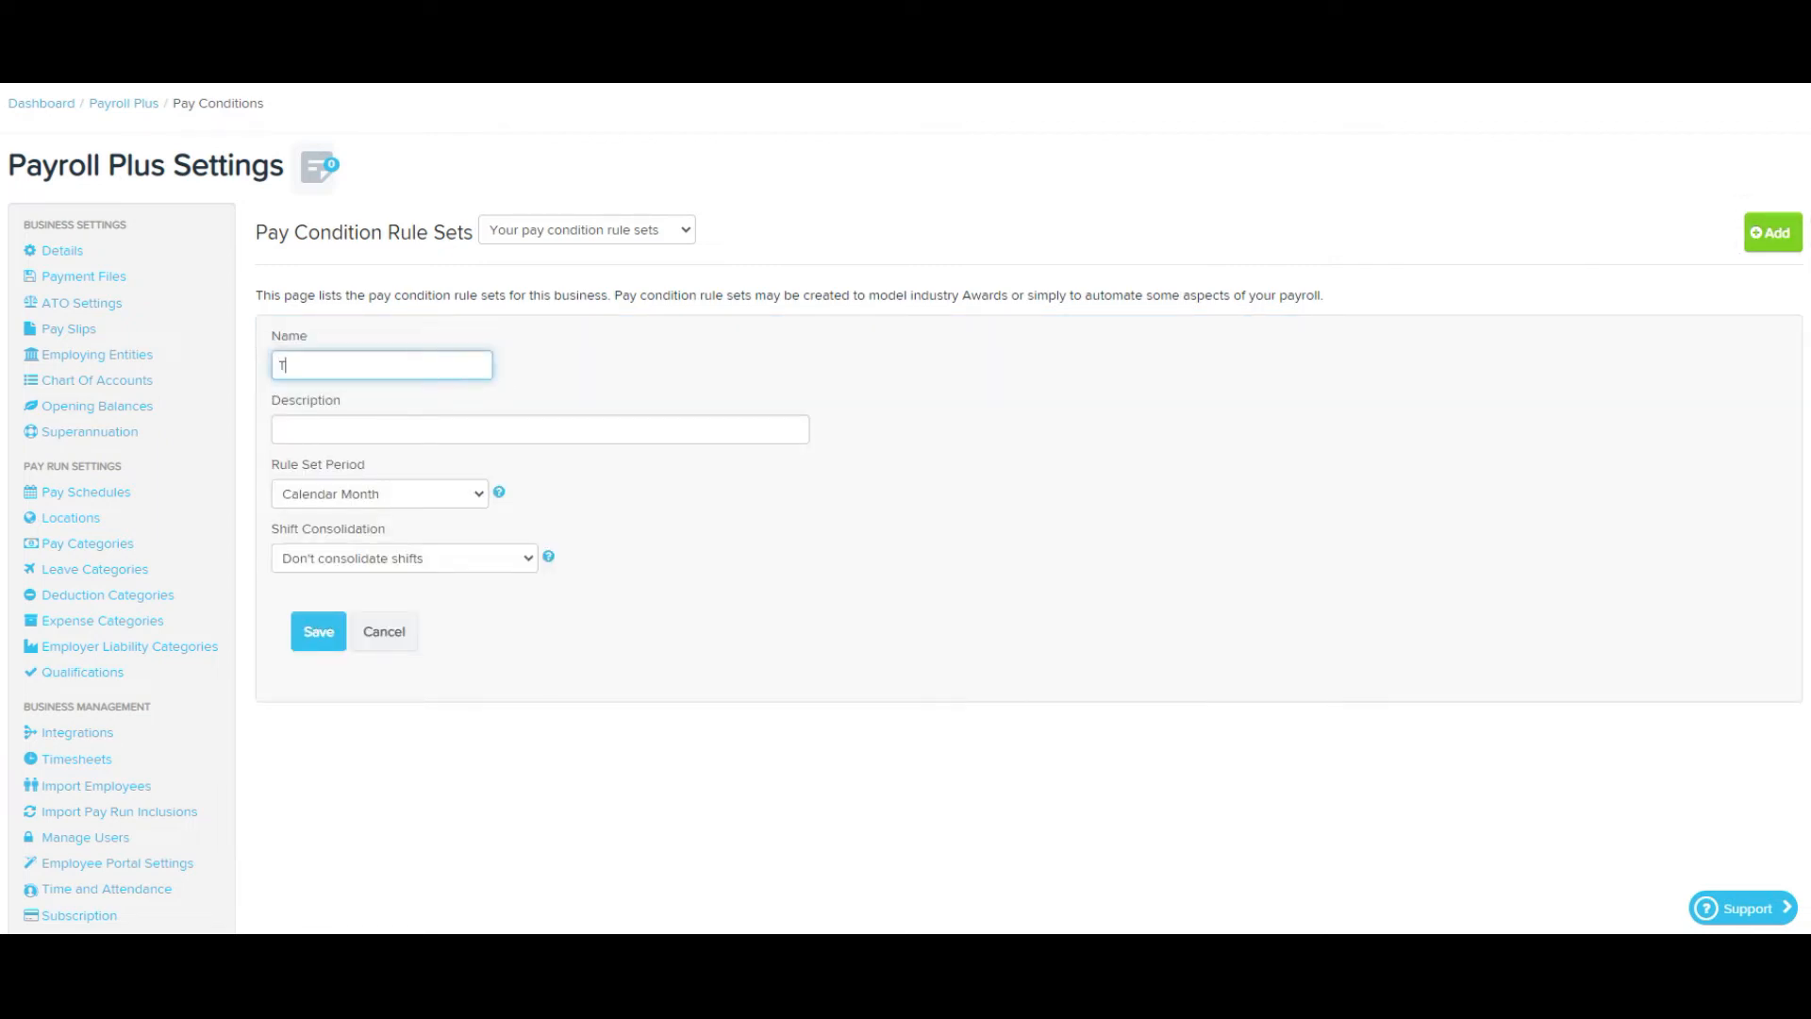
text(ime in Lieu)
Step: Set the rule set period to Fortnightly with the initial fortnight ending 8/01/2022, and save the rule set
click(381, 493)
click(319, 557)
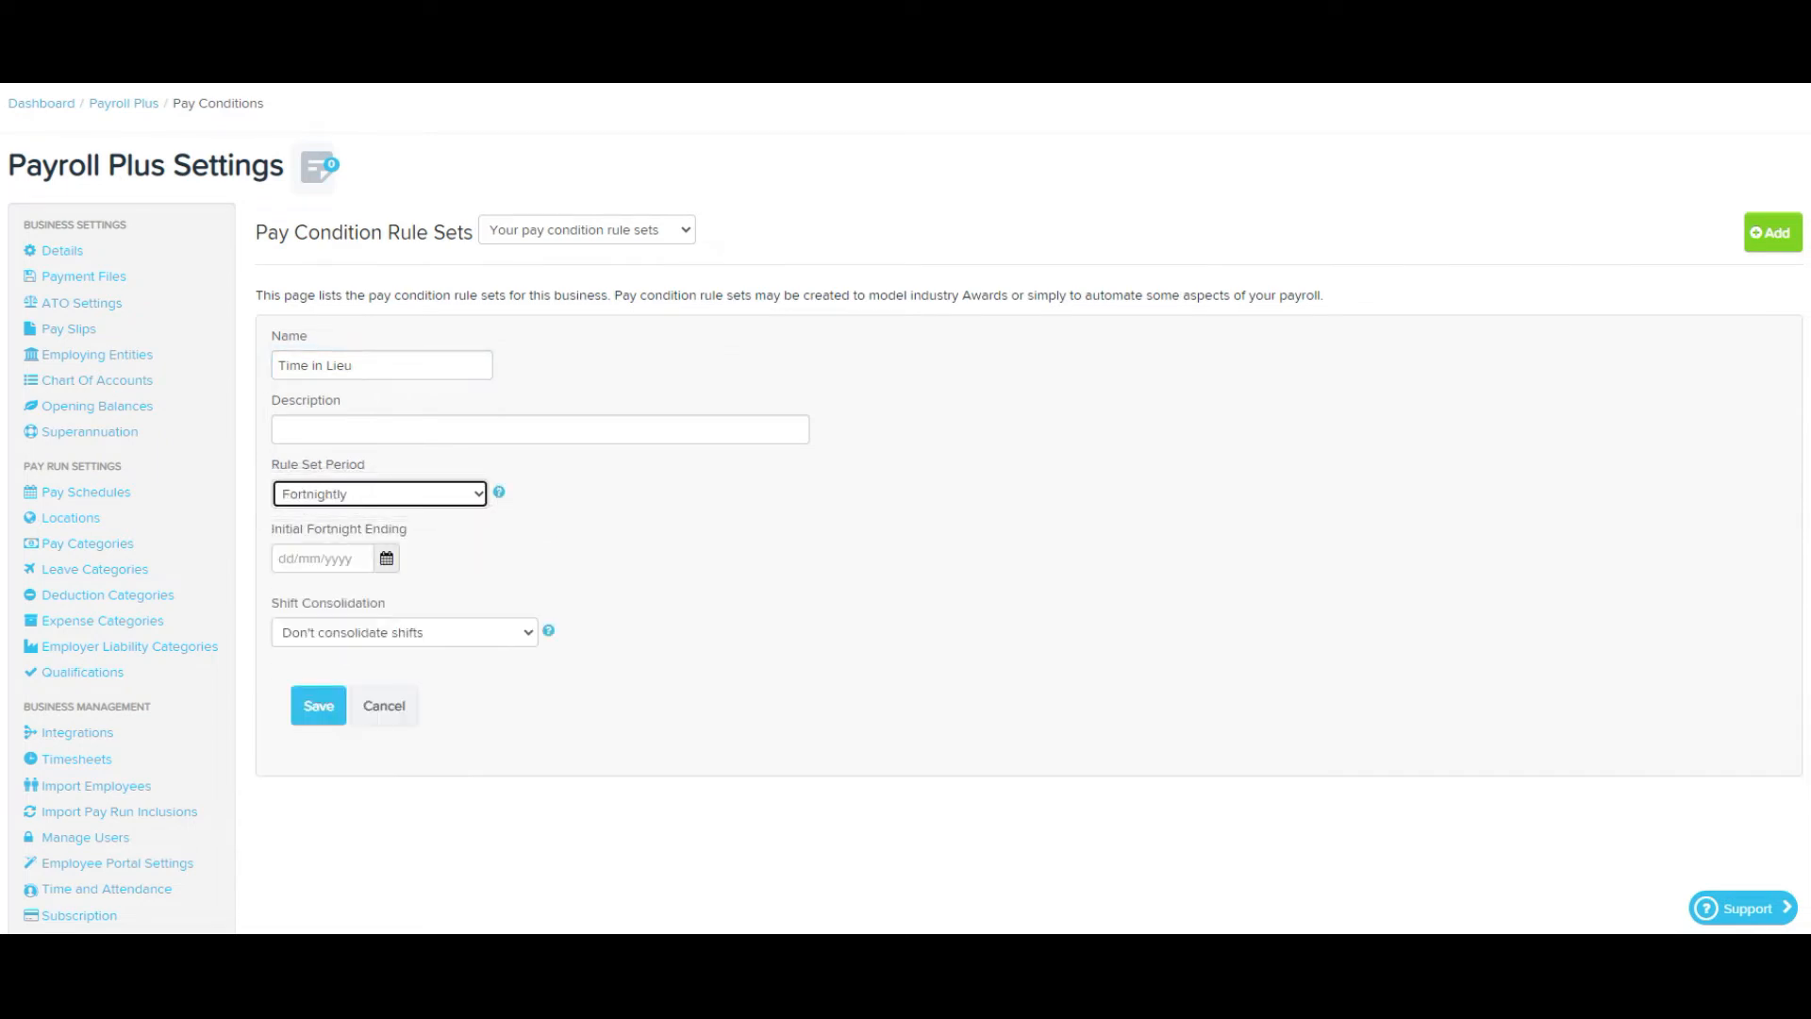
click(323, 558)
click(521, 695)
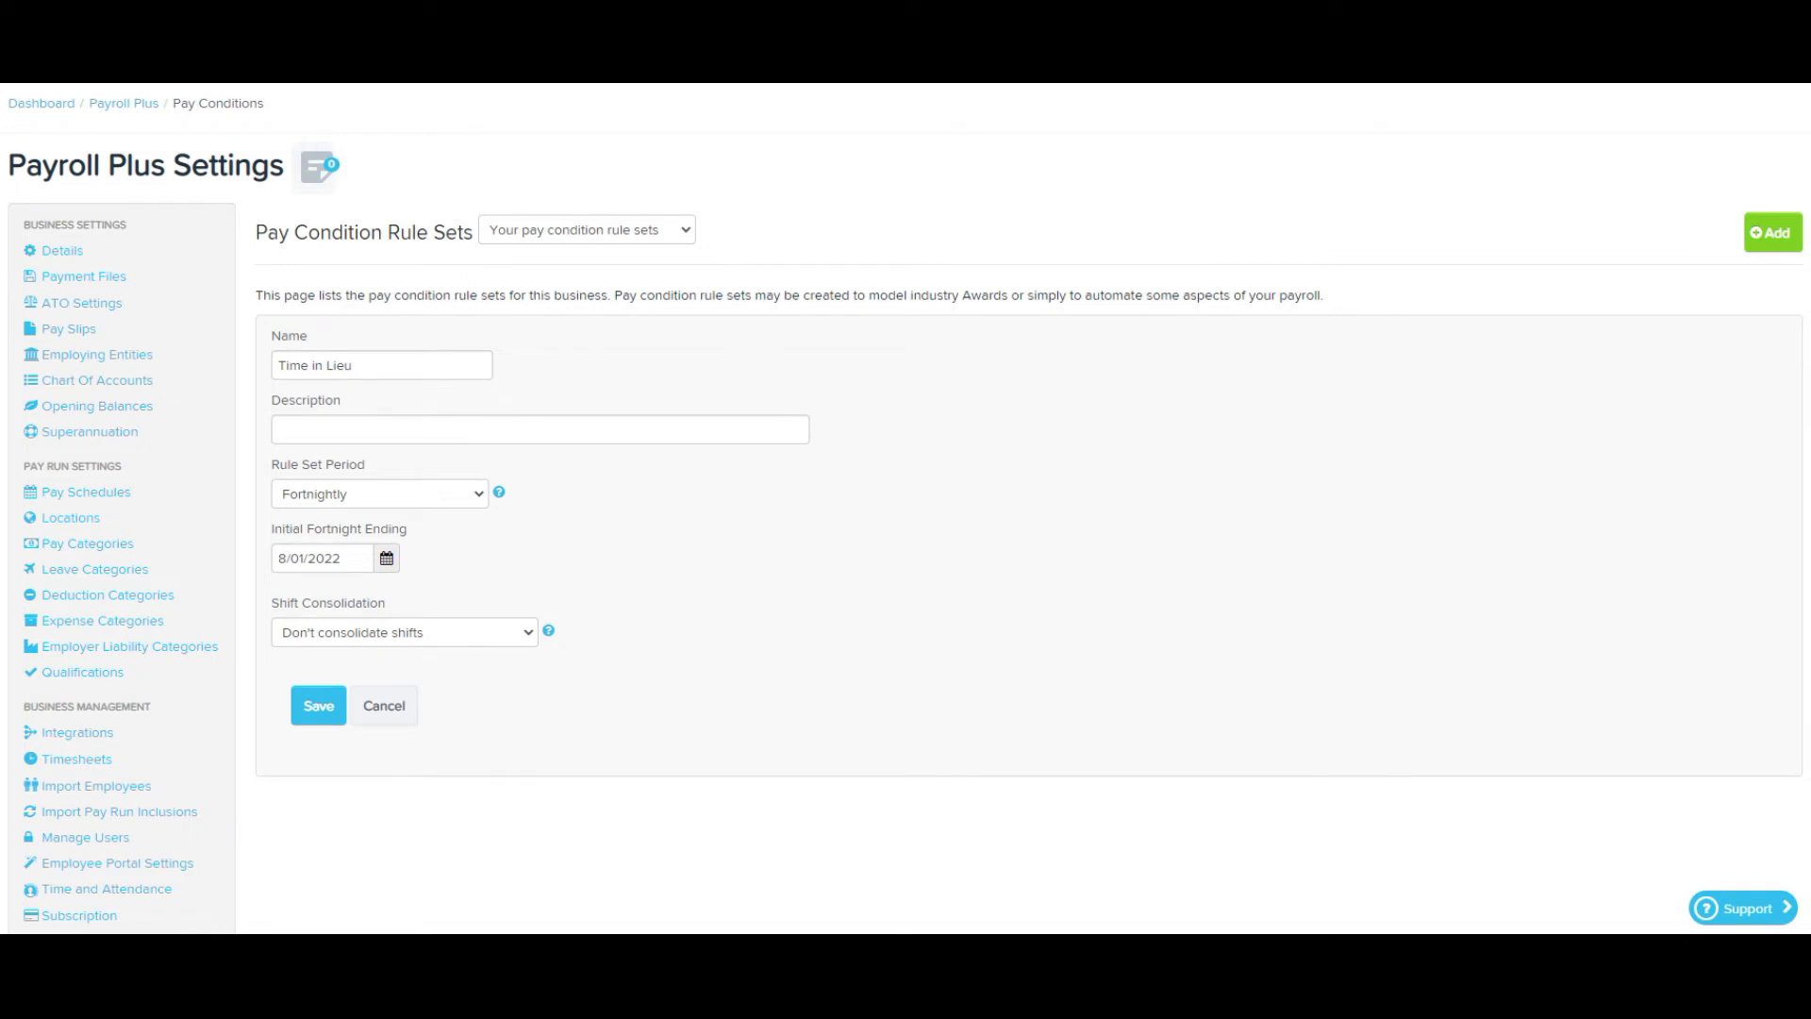
click(319, 705)
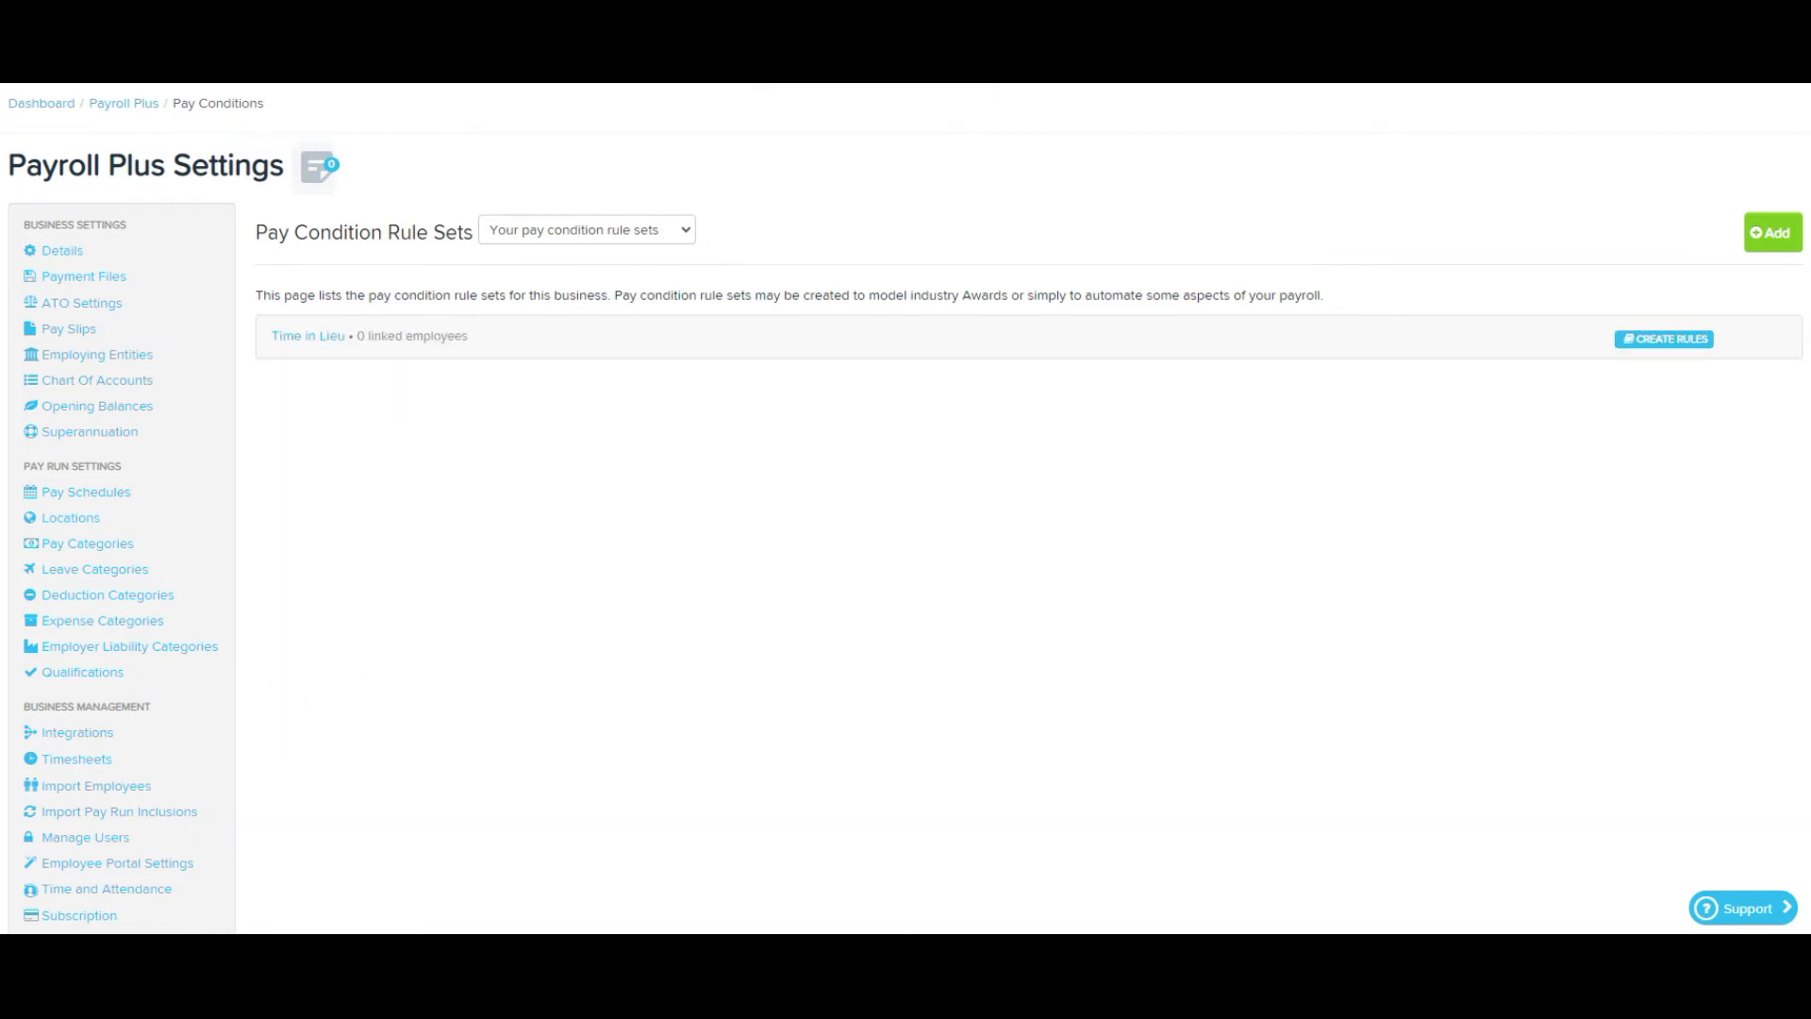
Step: List the rule sets of the Hospitality Industry (General) Award and check their editing options
click(586, 230)
click(604, 278)
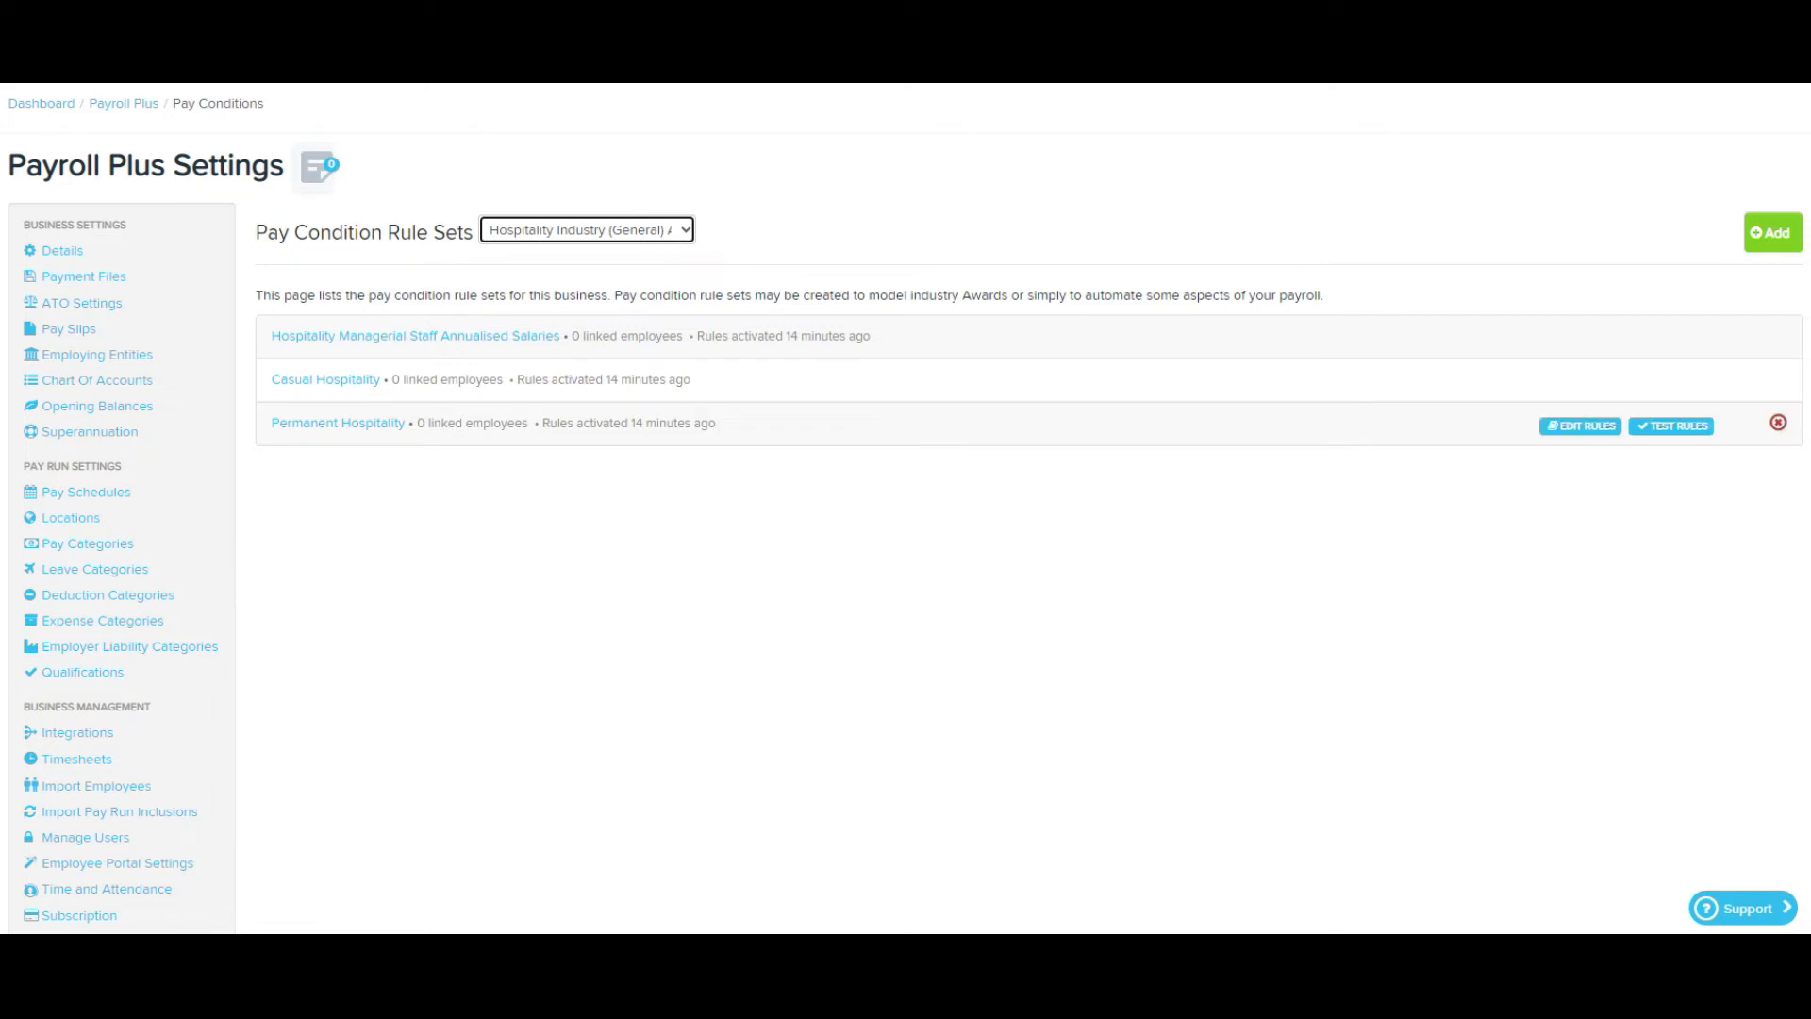
mouse_move(1579, 382)
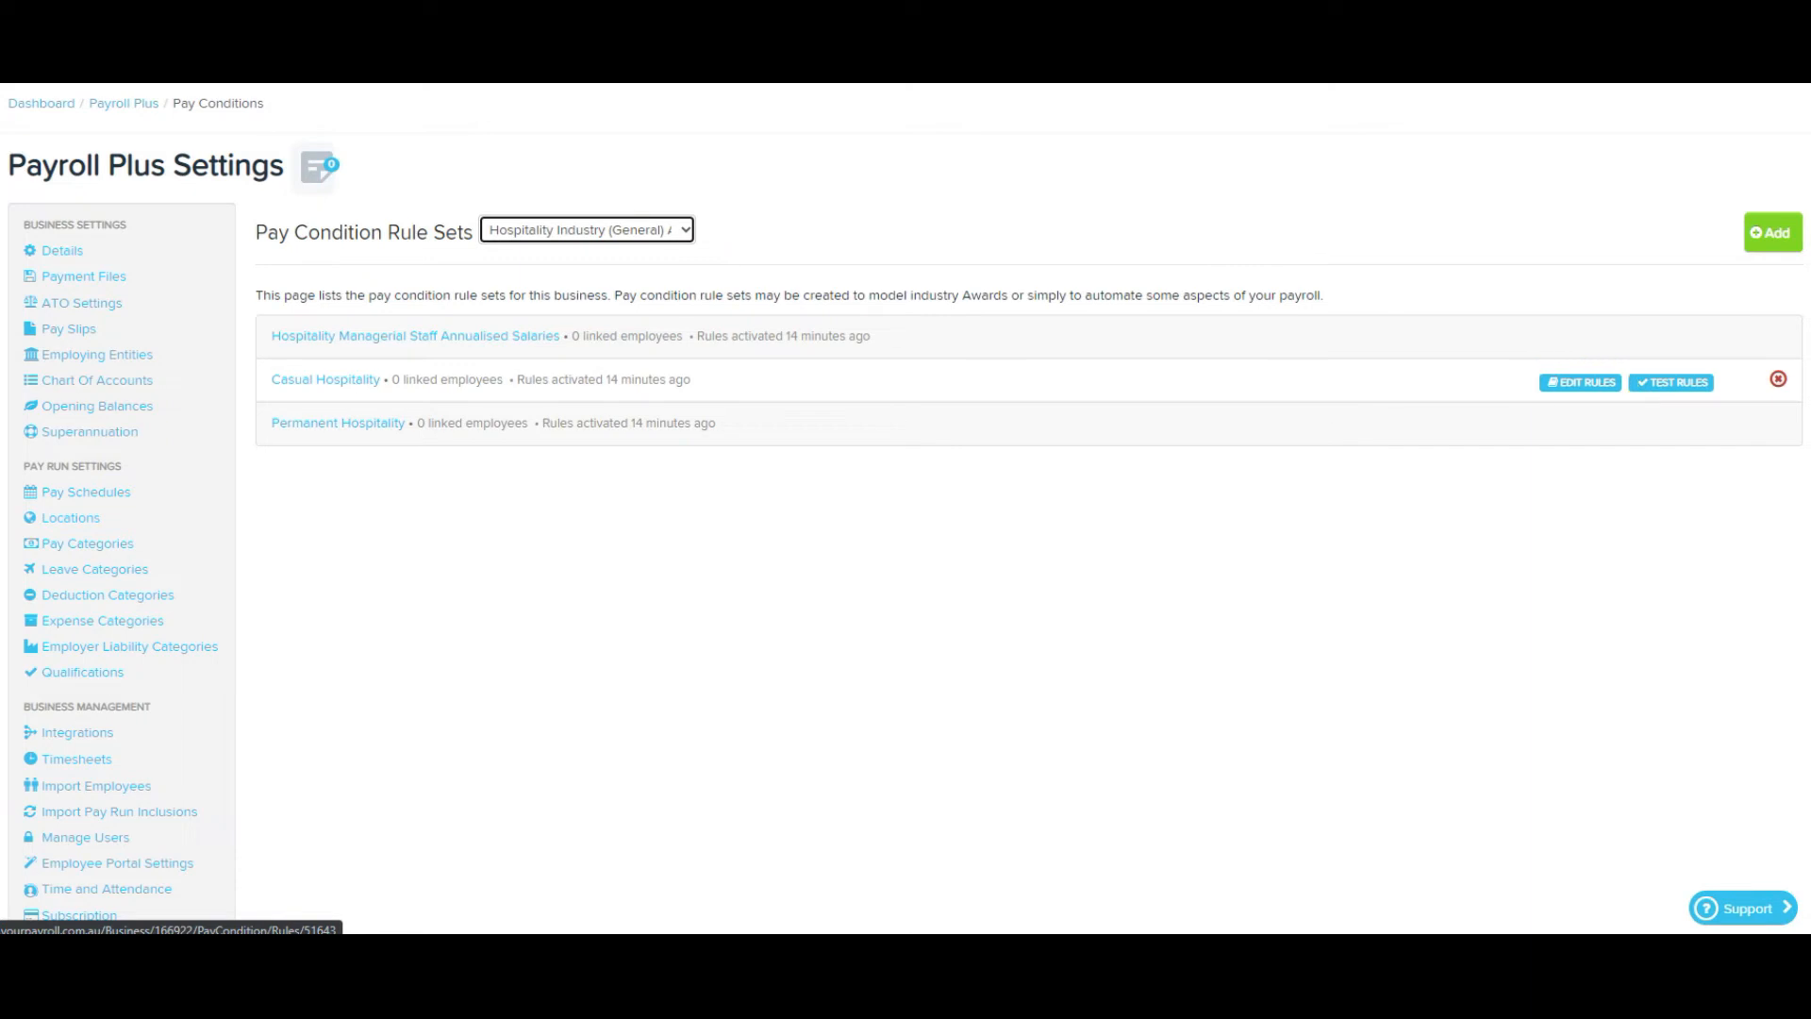
Step: Open the Time in Lieu rule set for rule editing and add a first rule named "TIL Overtime"
click(1580, 382)
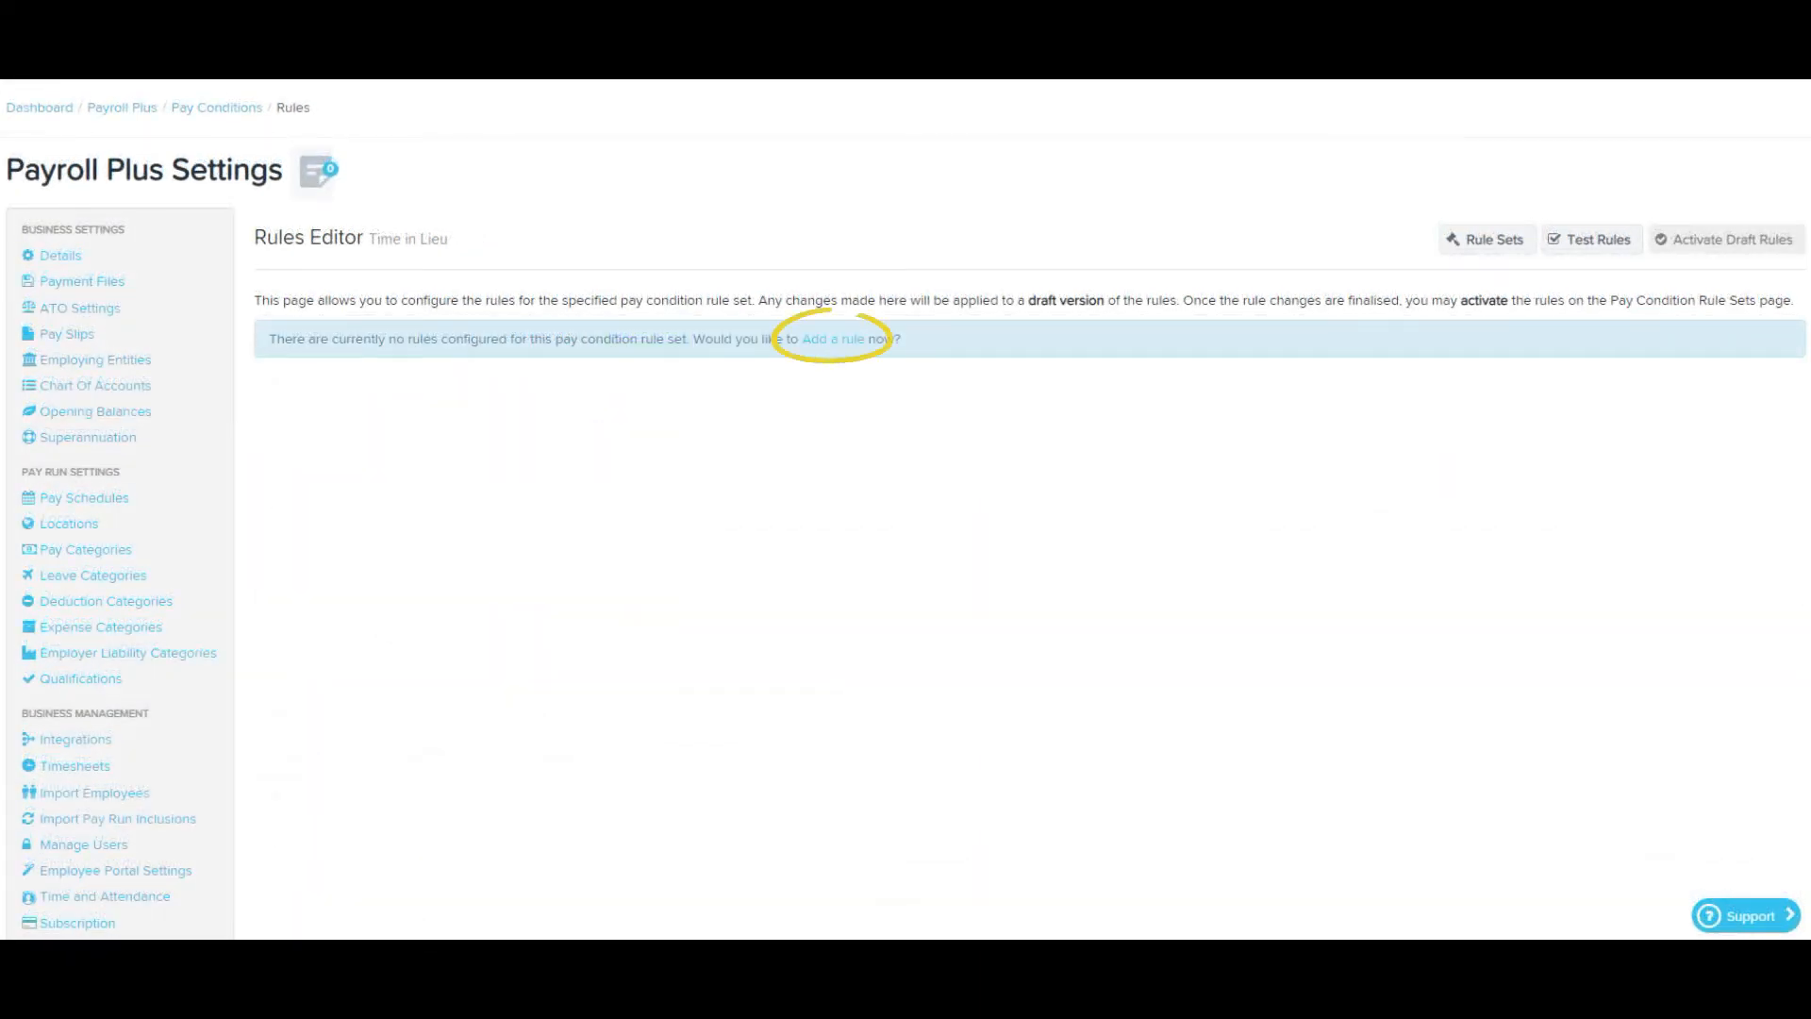
click(833, 338)
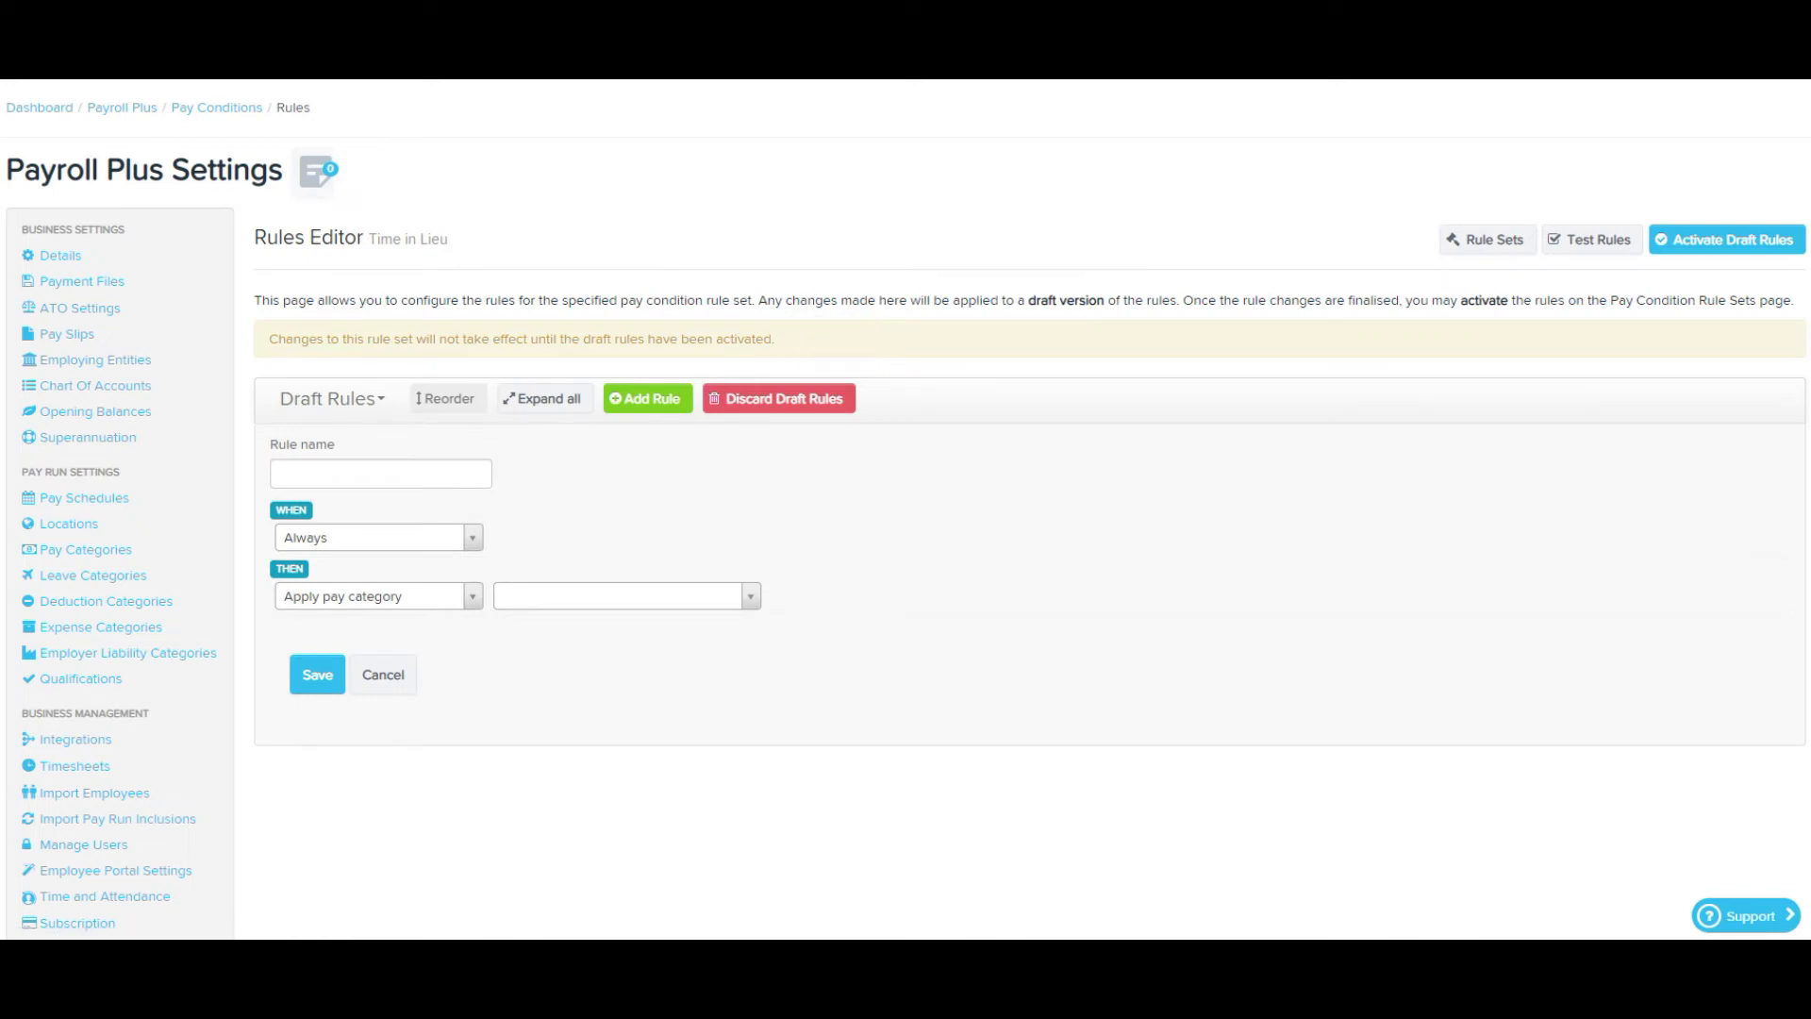
click(381, 474)
text(TIL Overtime)
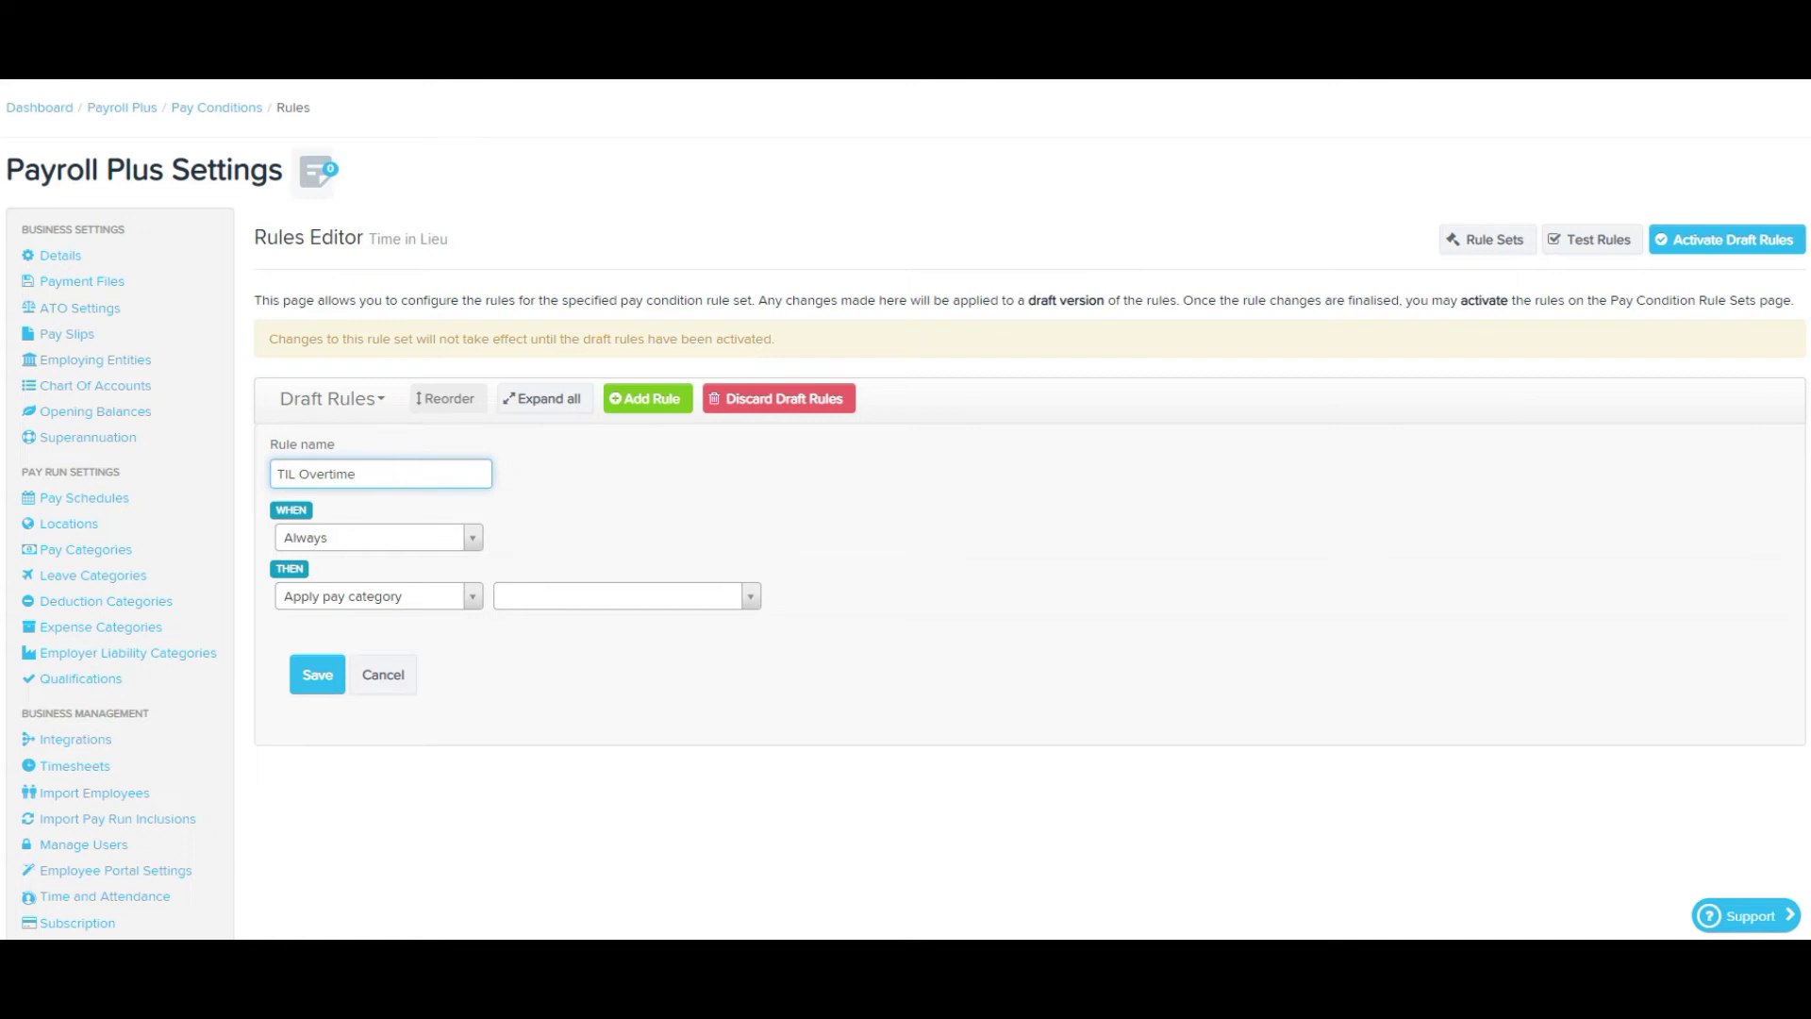
Step: Make the TIL Overtime rule apply when time worked in the shift period is greater than employee standard hours
click(379, 538)
text(time work)
key(Down)
key(Return)
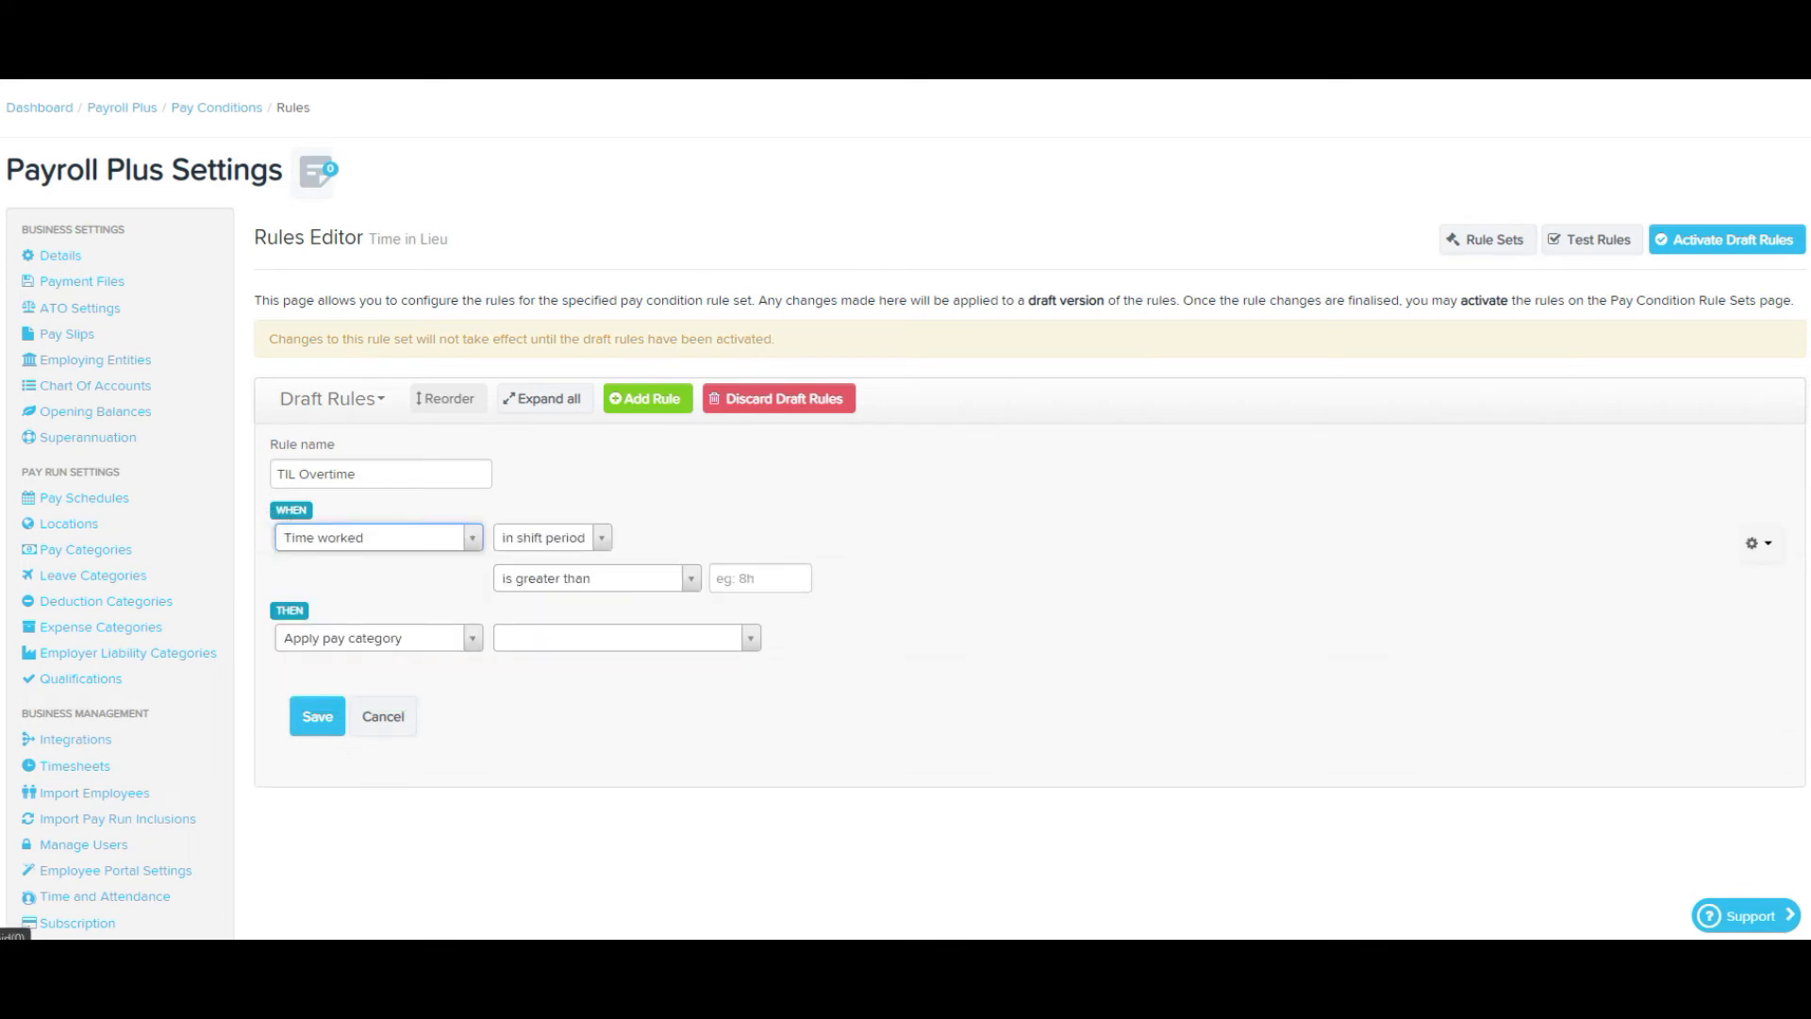
click(597, 578)
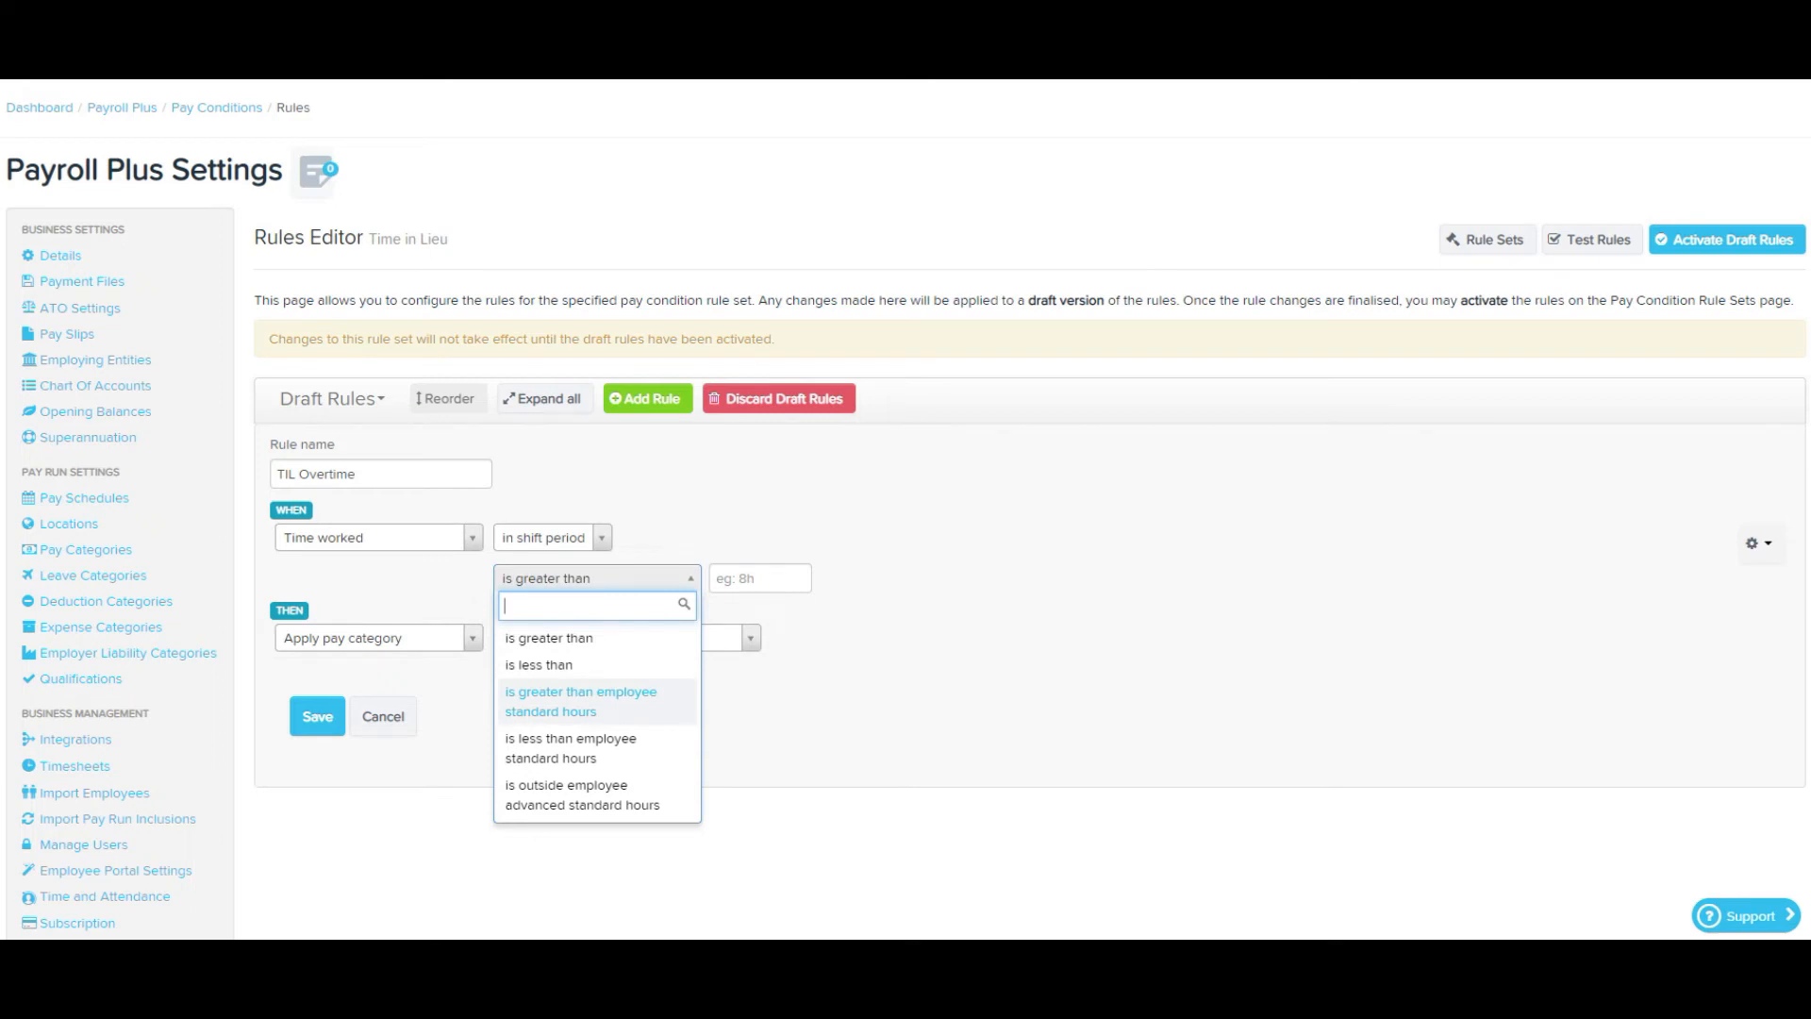
key(Return)
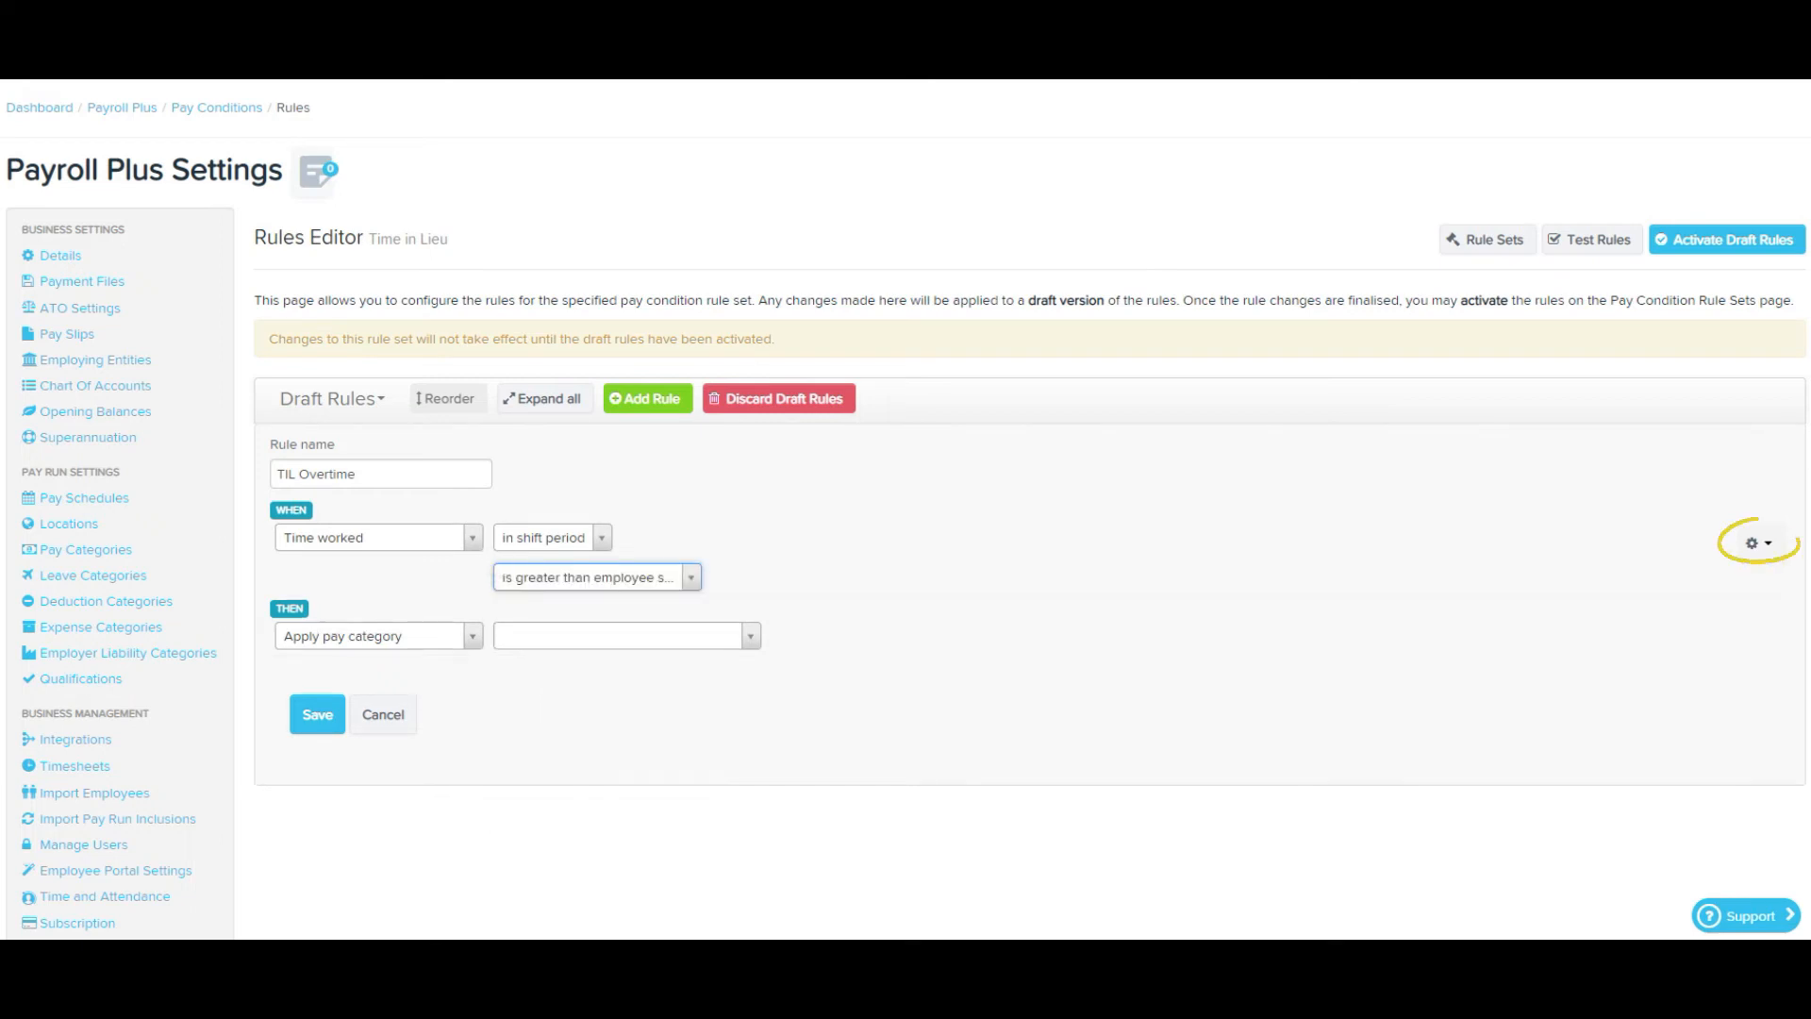
Step: Add a Where condition to the time worked criterion, limiting it to employees who have any of the tags: TIL
click(1760, 543)
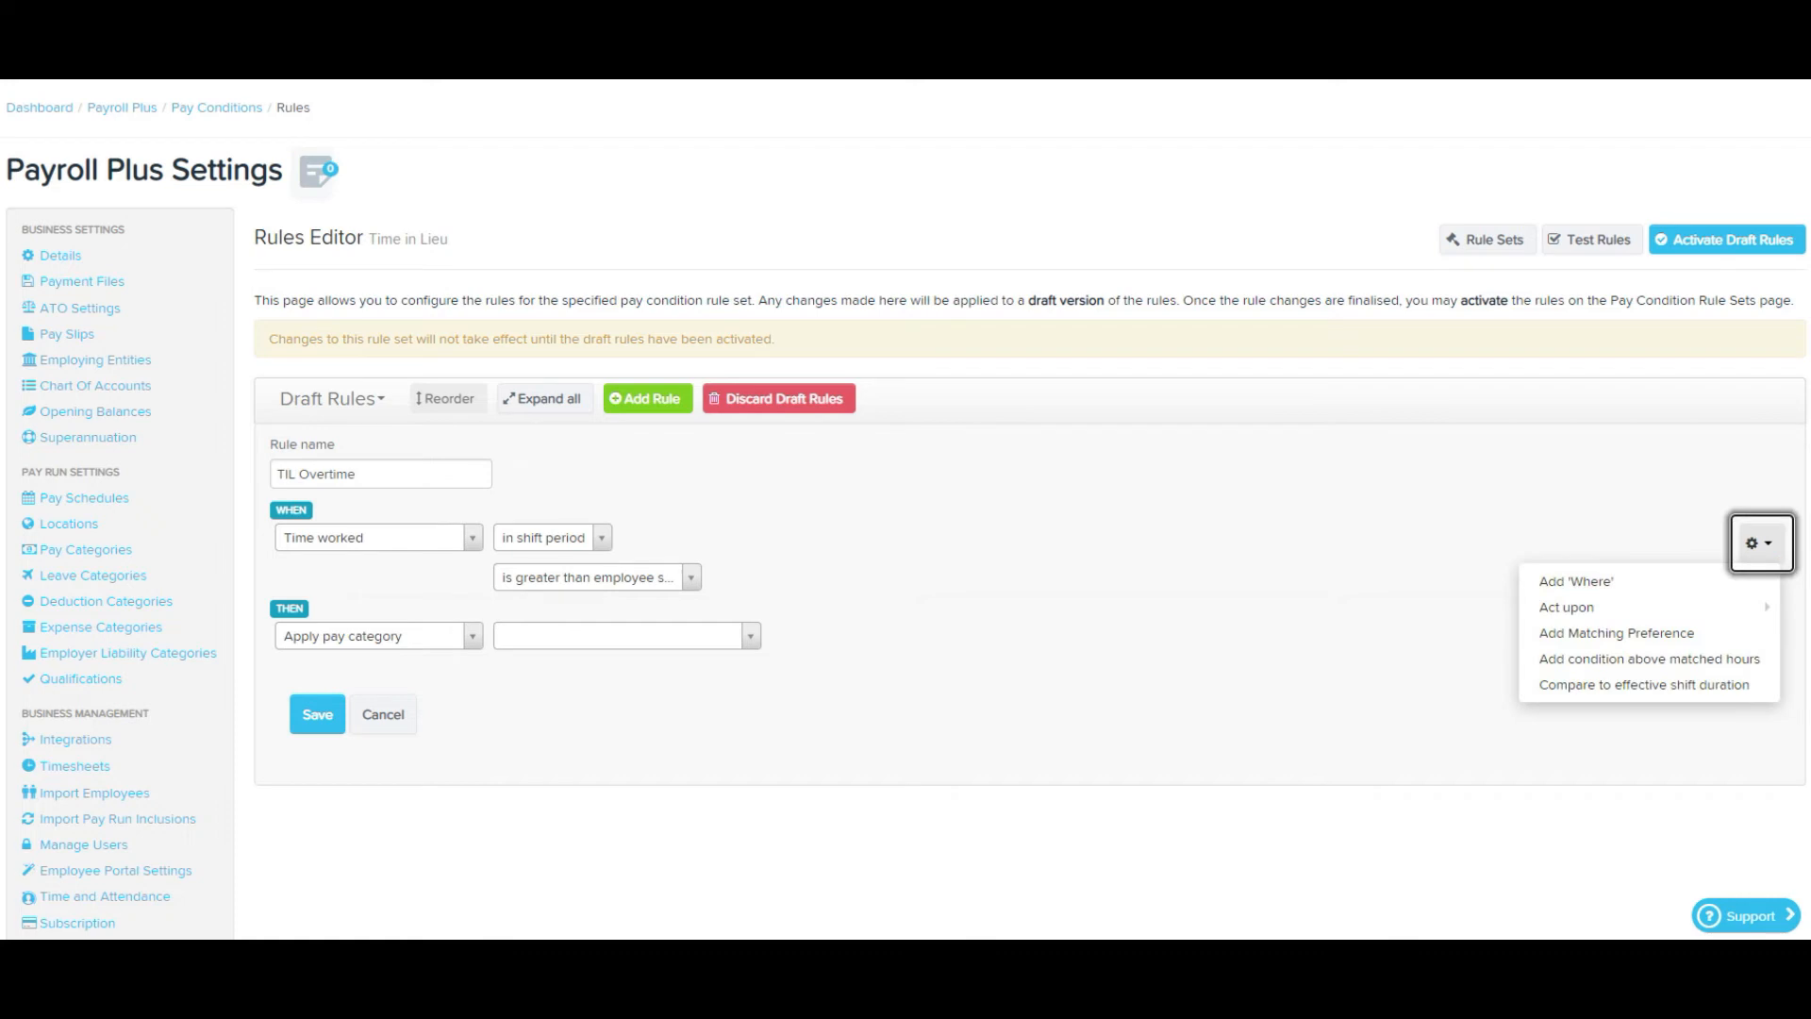
key(Down)
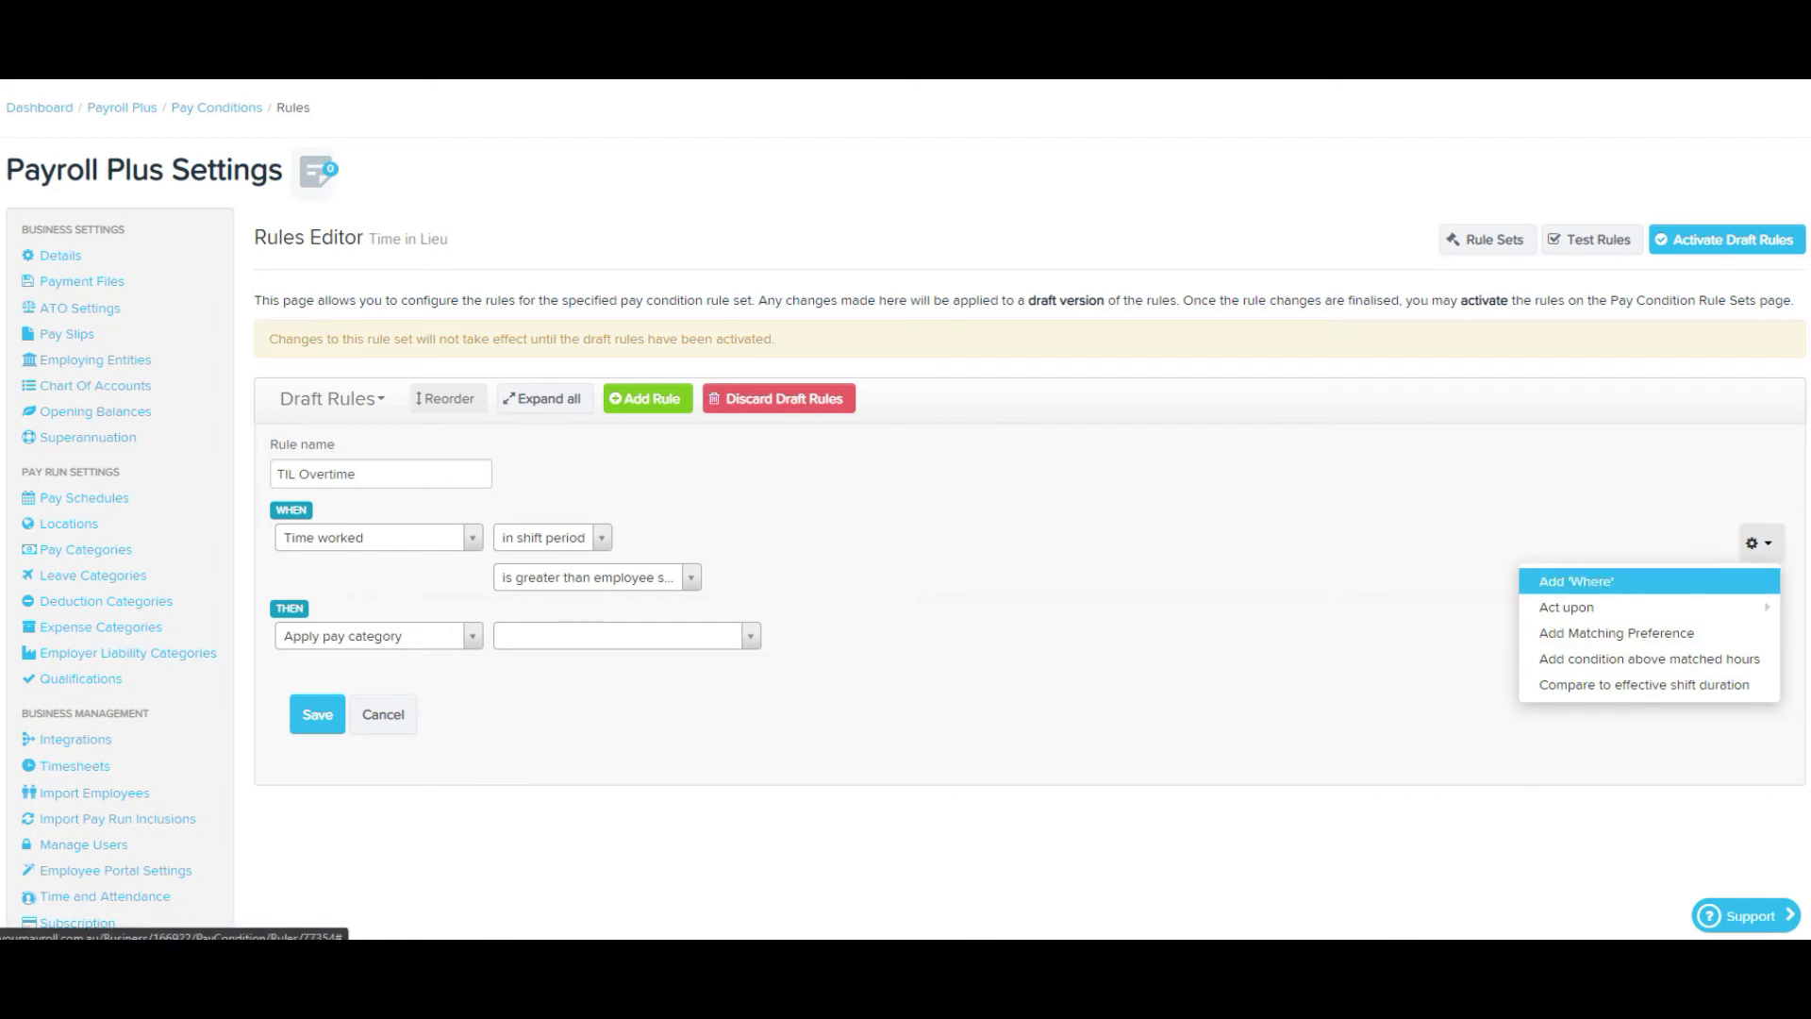
key(Return)
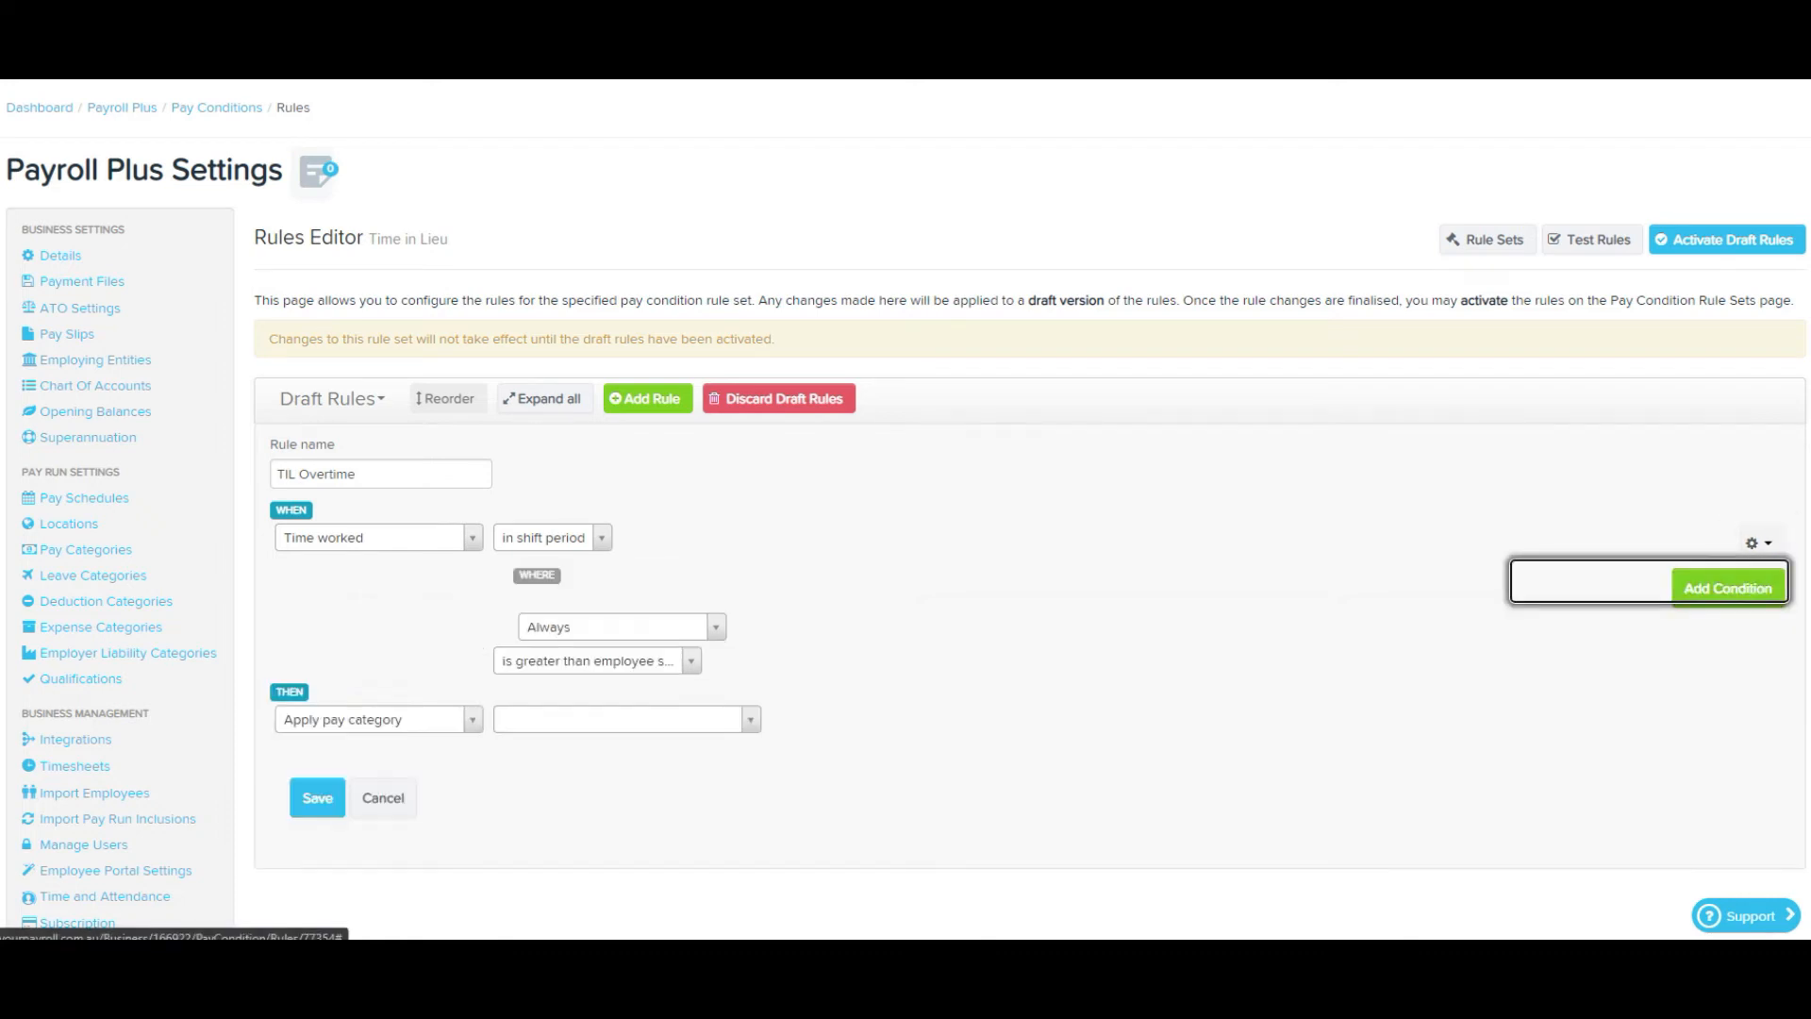
key(Down)
text(tags)
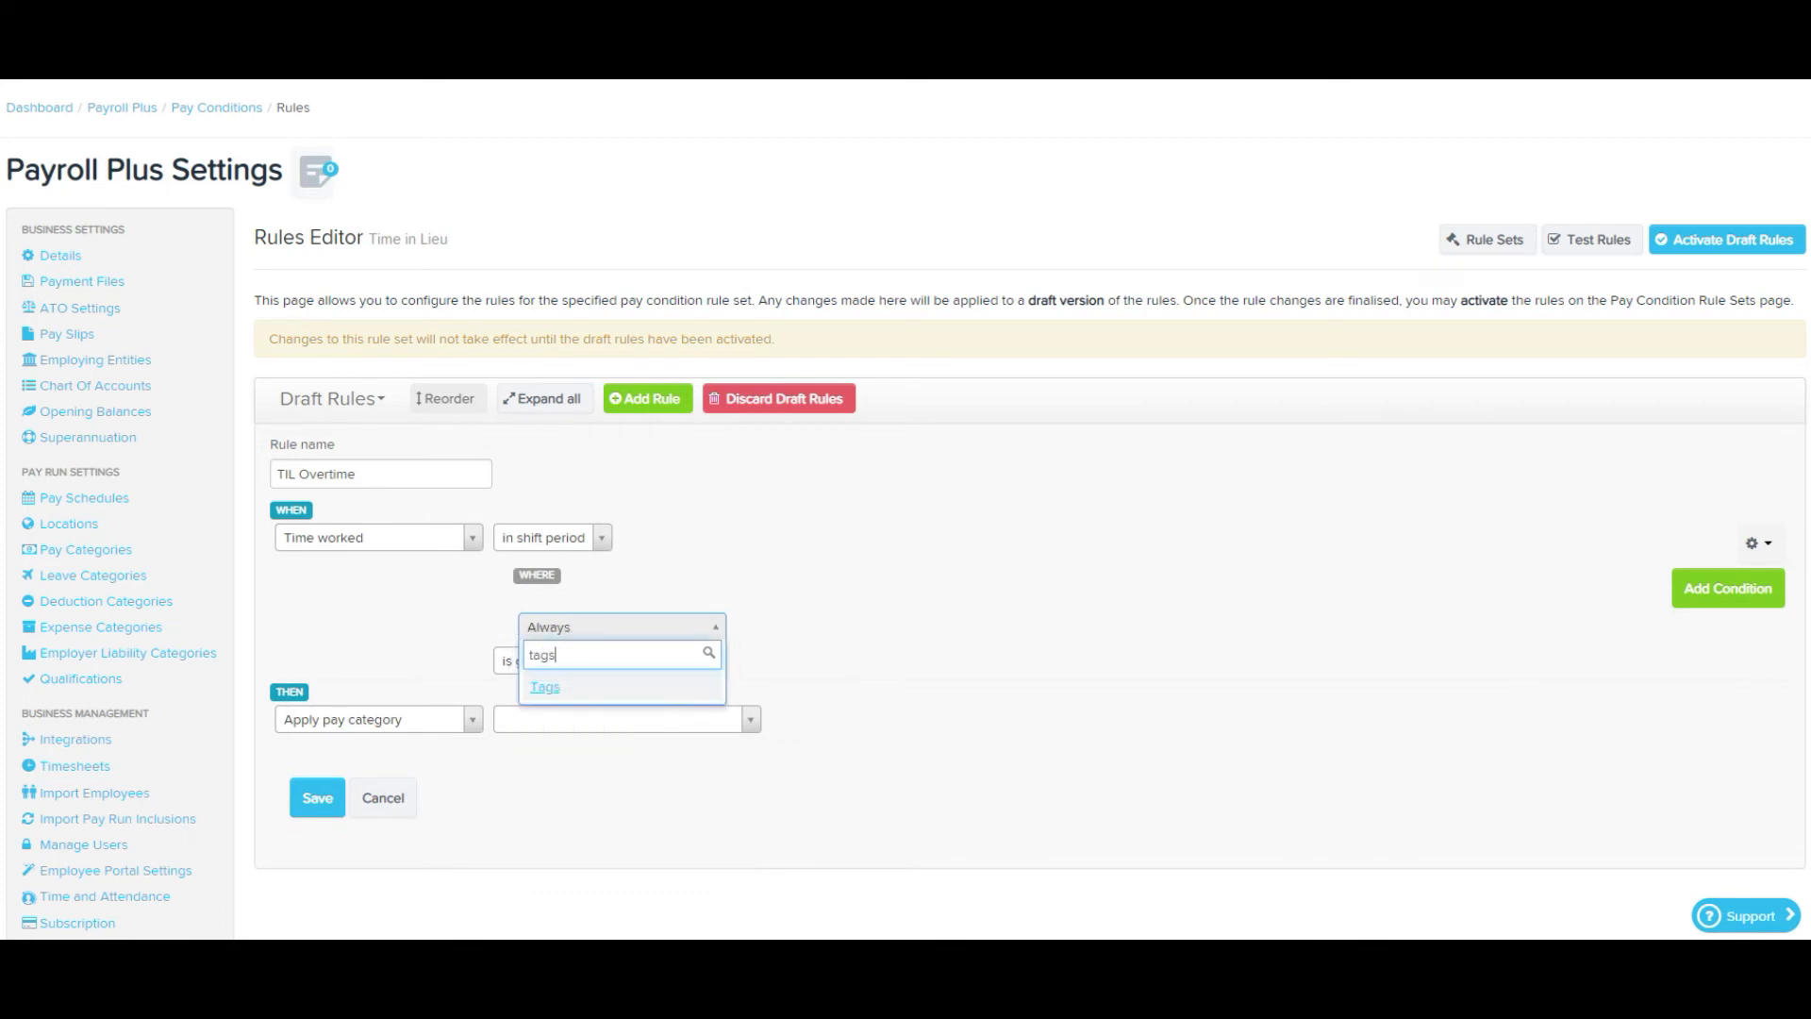
key(Return)
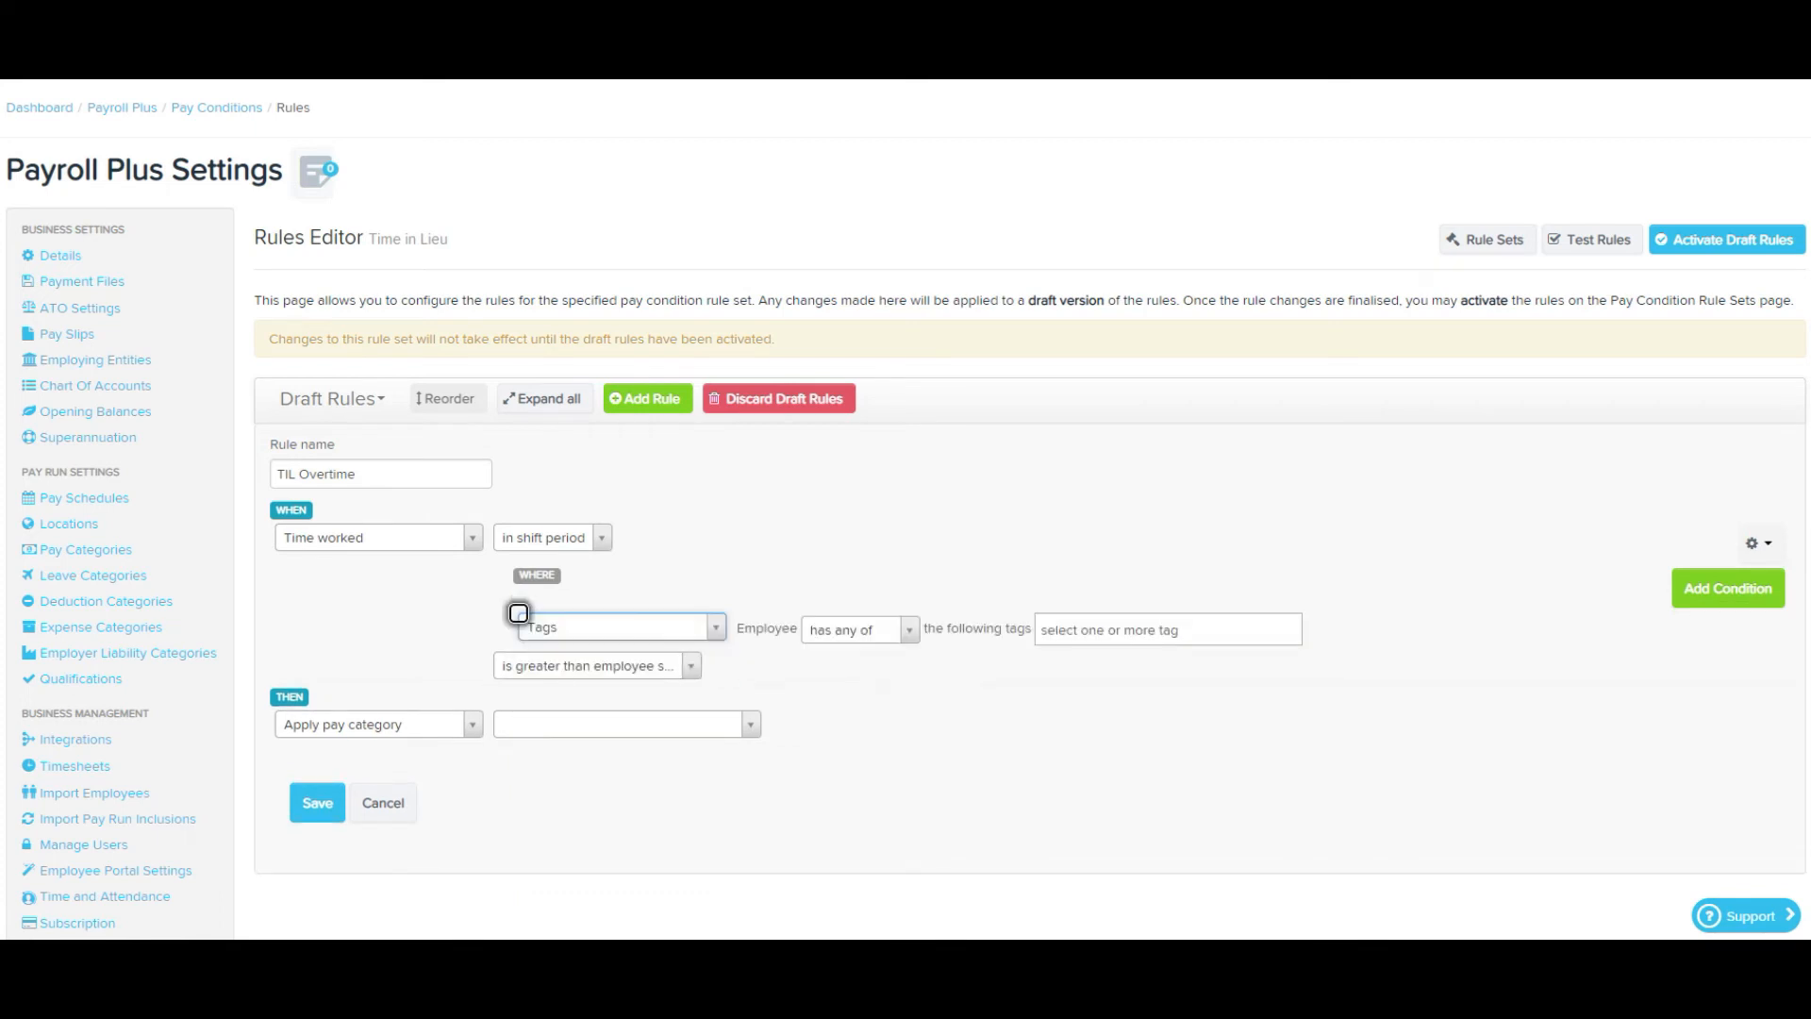
key(Tab)
key(Tab)
text(til)
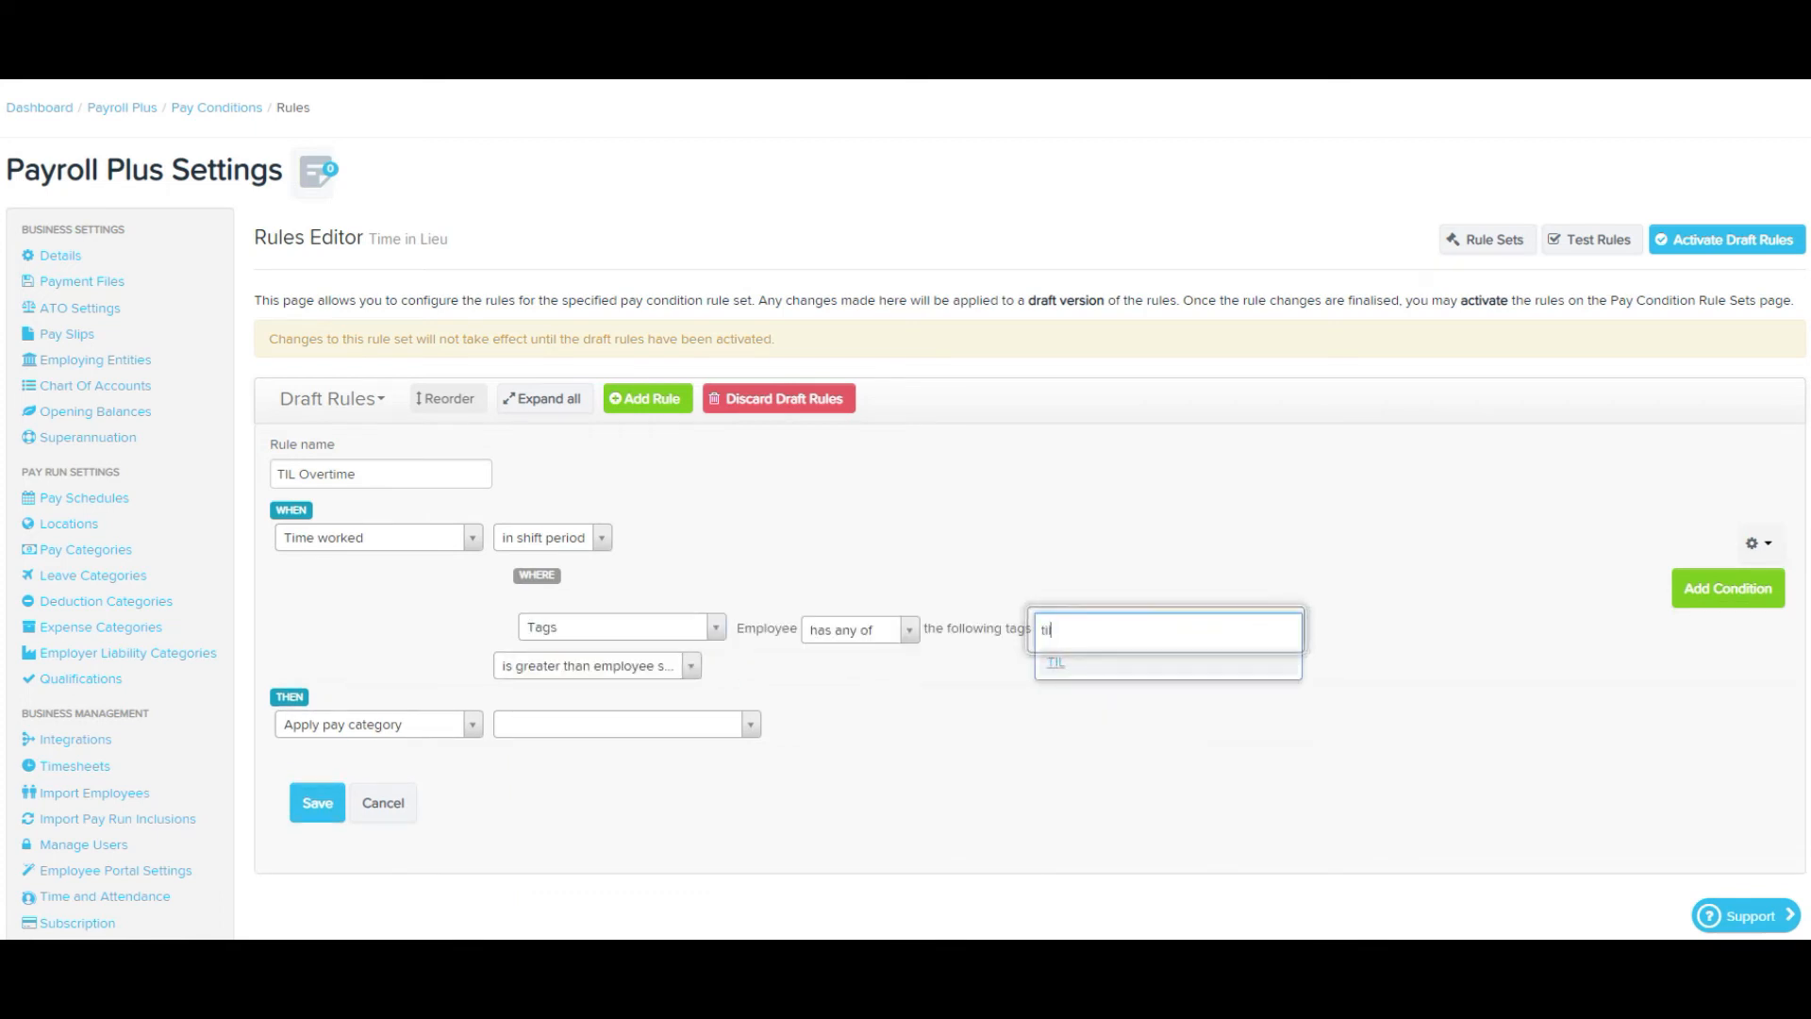
key(Return)
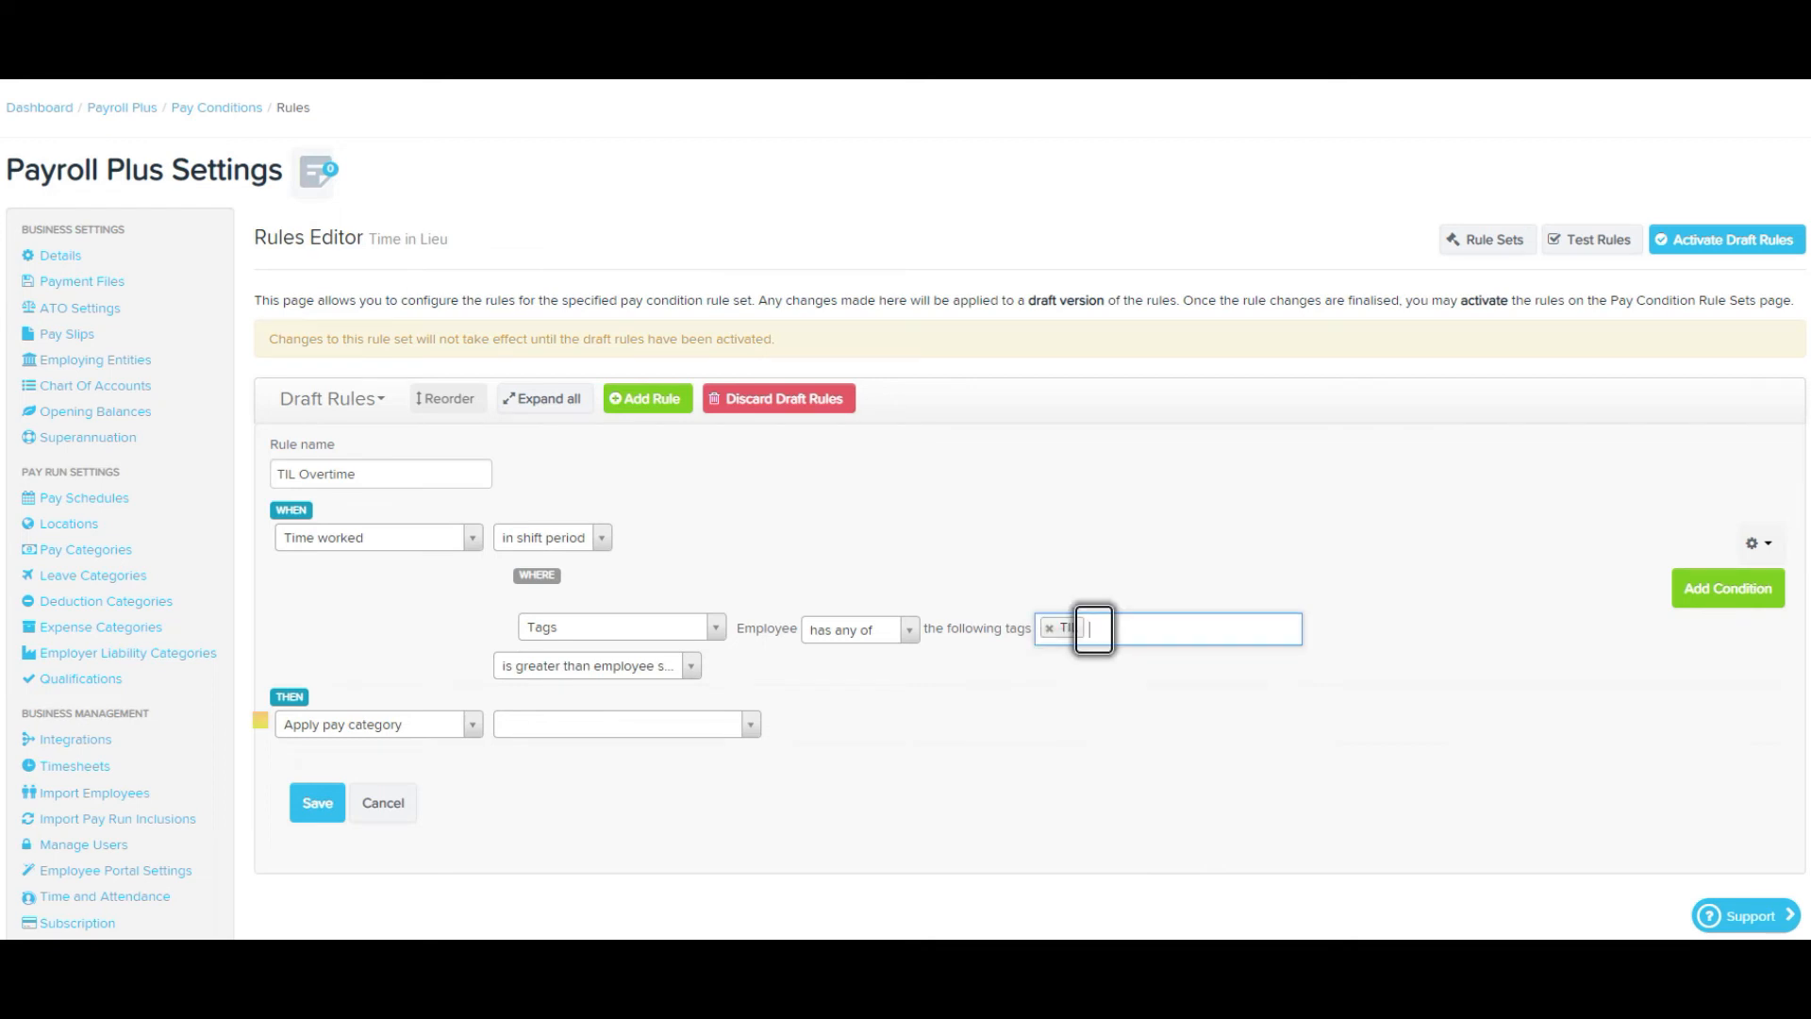
Step: Set the rule's outcome to Multiple actions, with the first action applying the [NONE] pay category
click(377, 725)
text(mul)
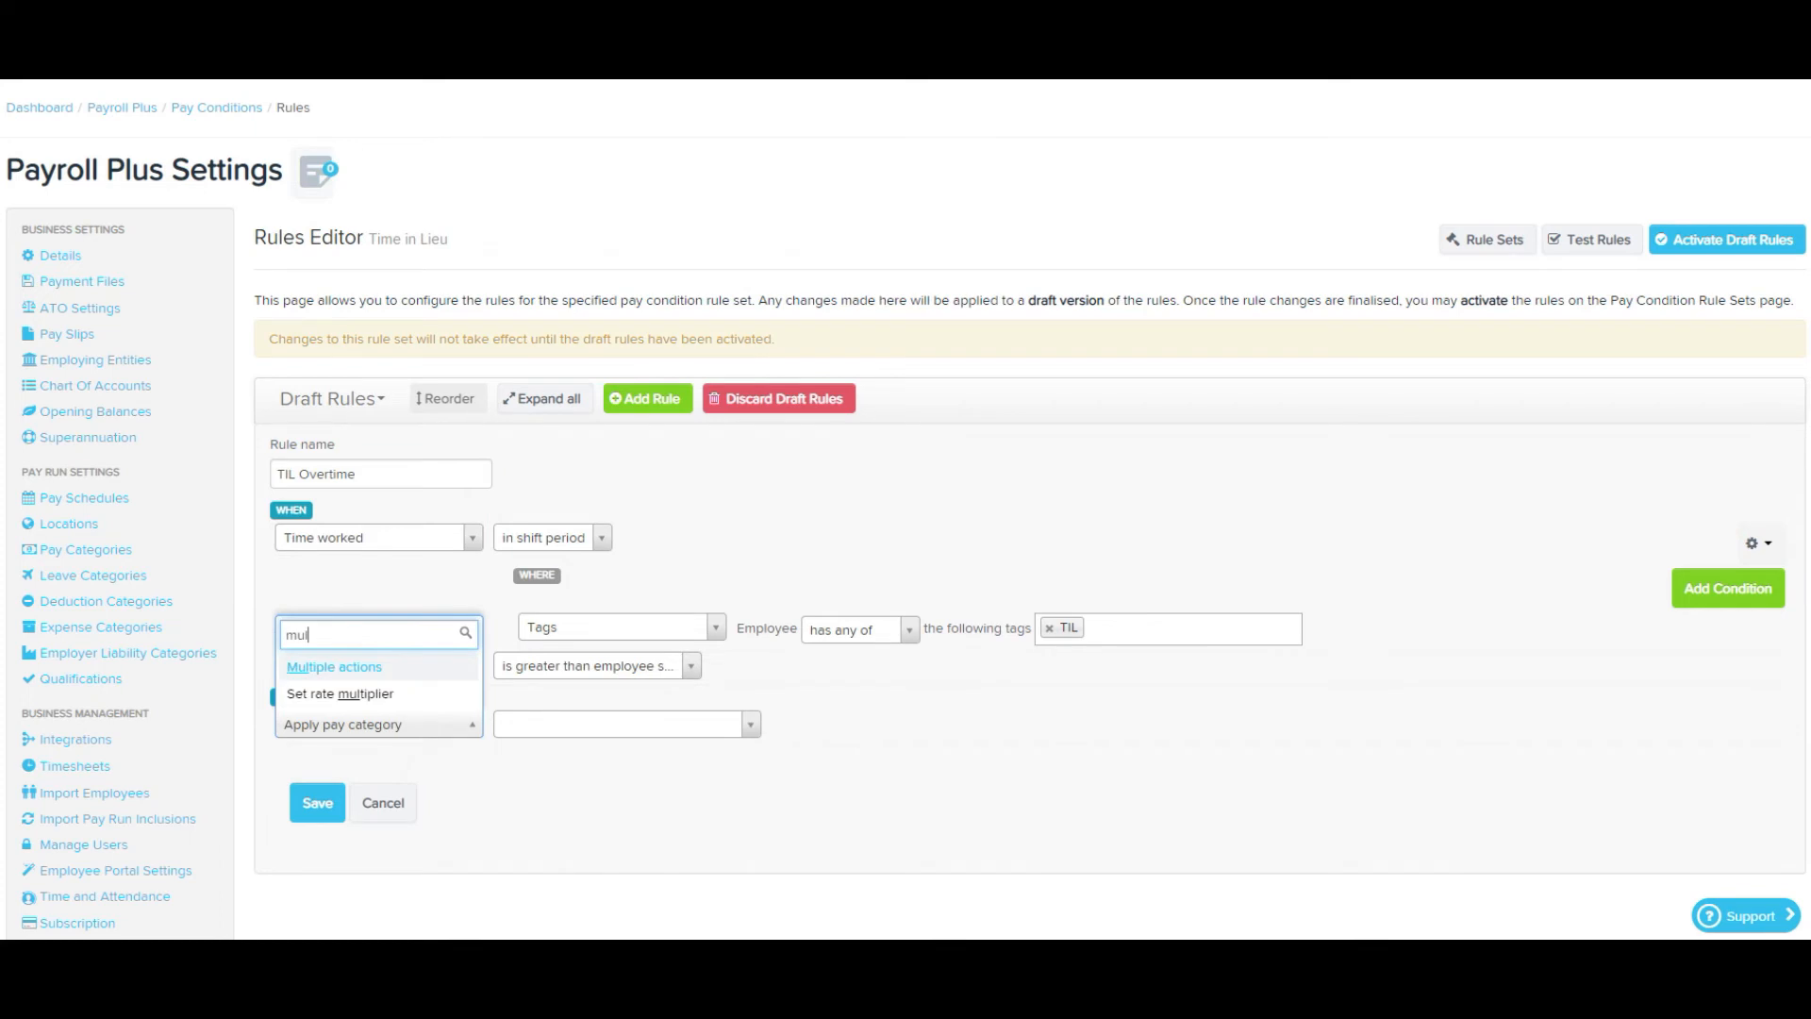
key(Return)
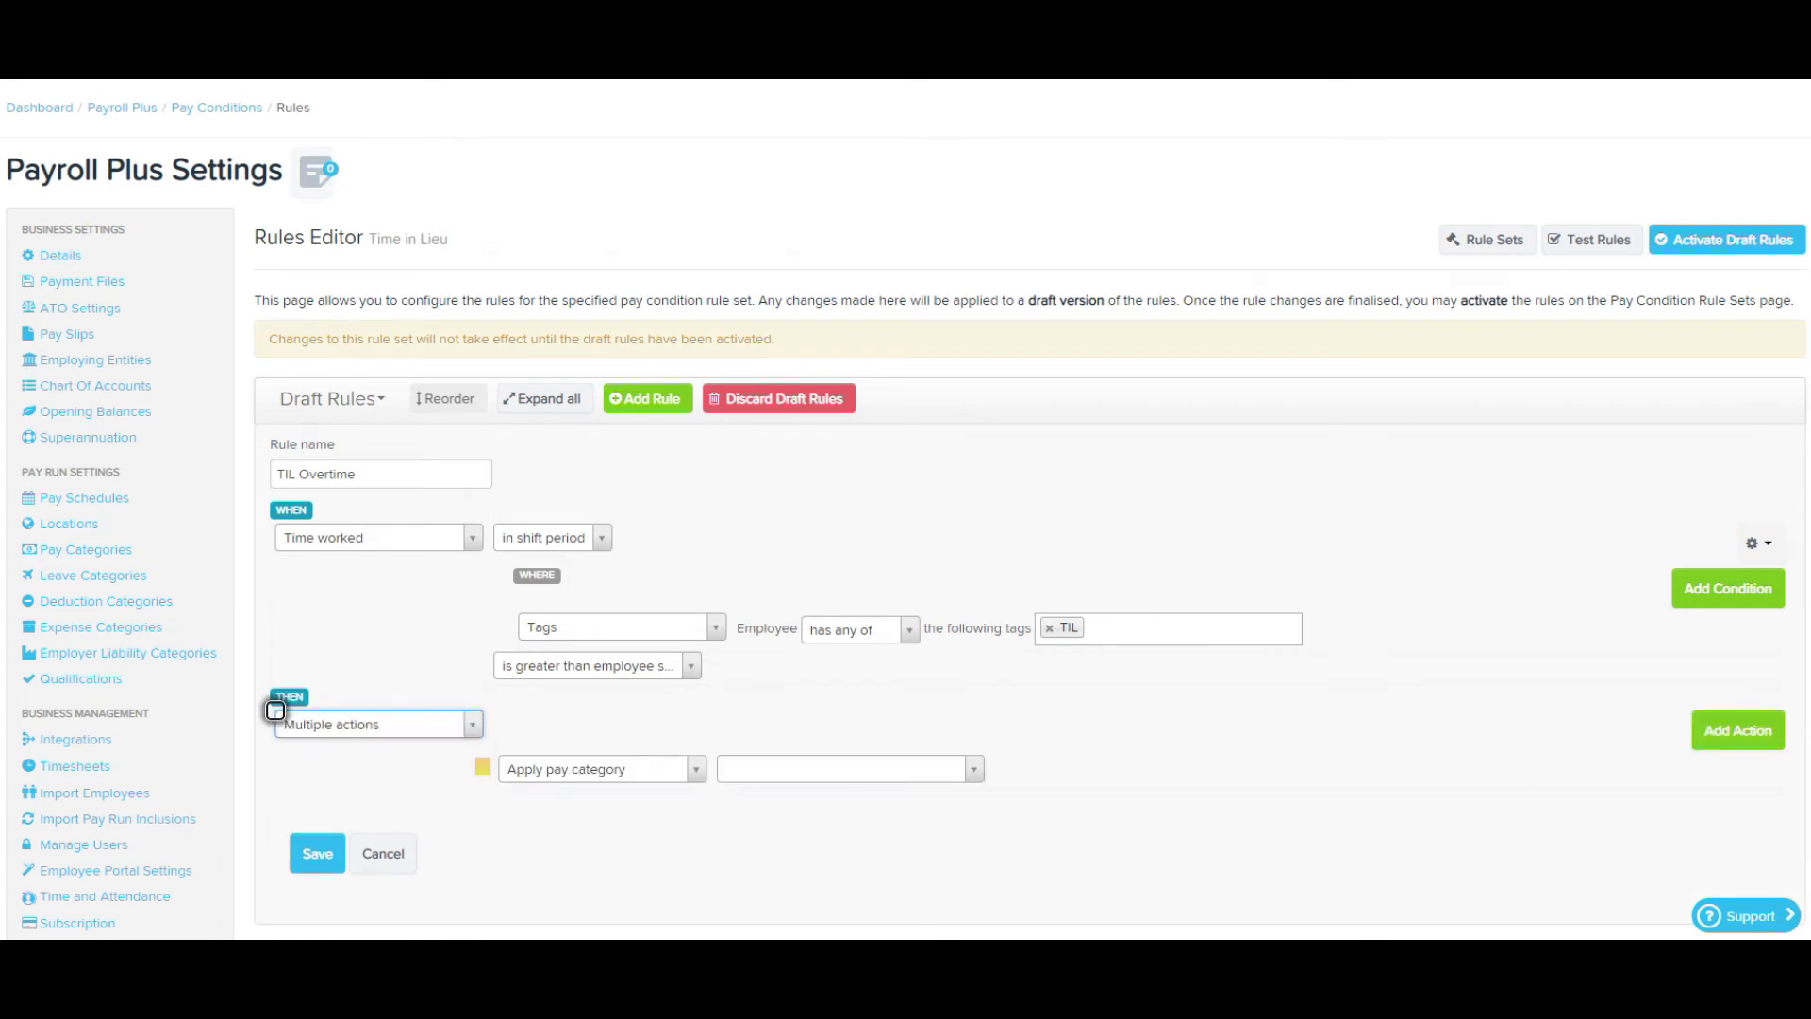
click(844, 769)
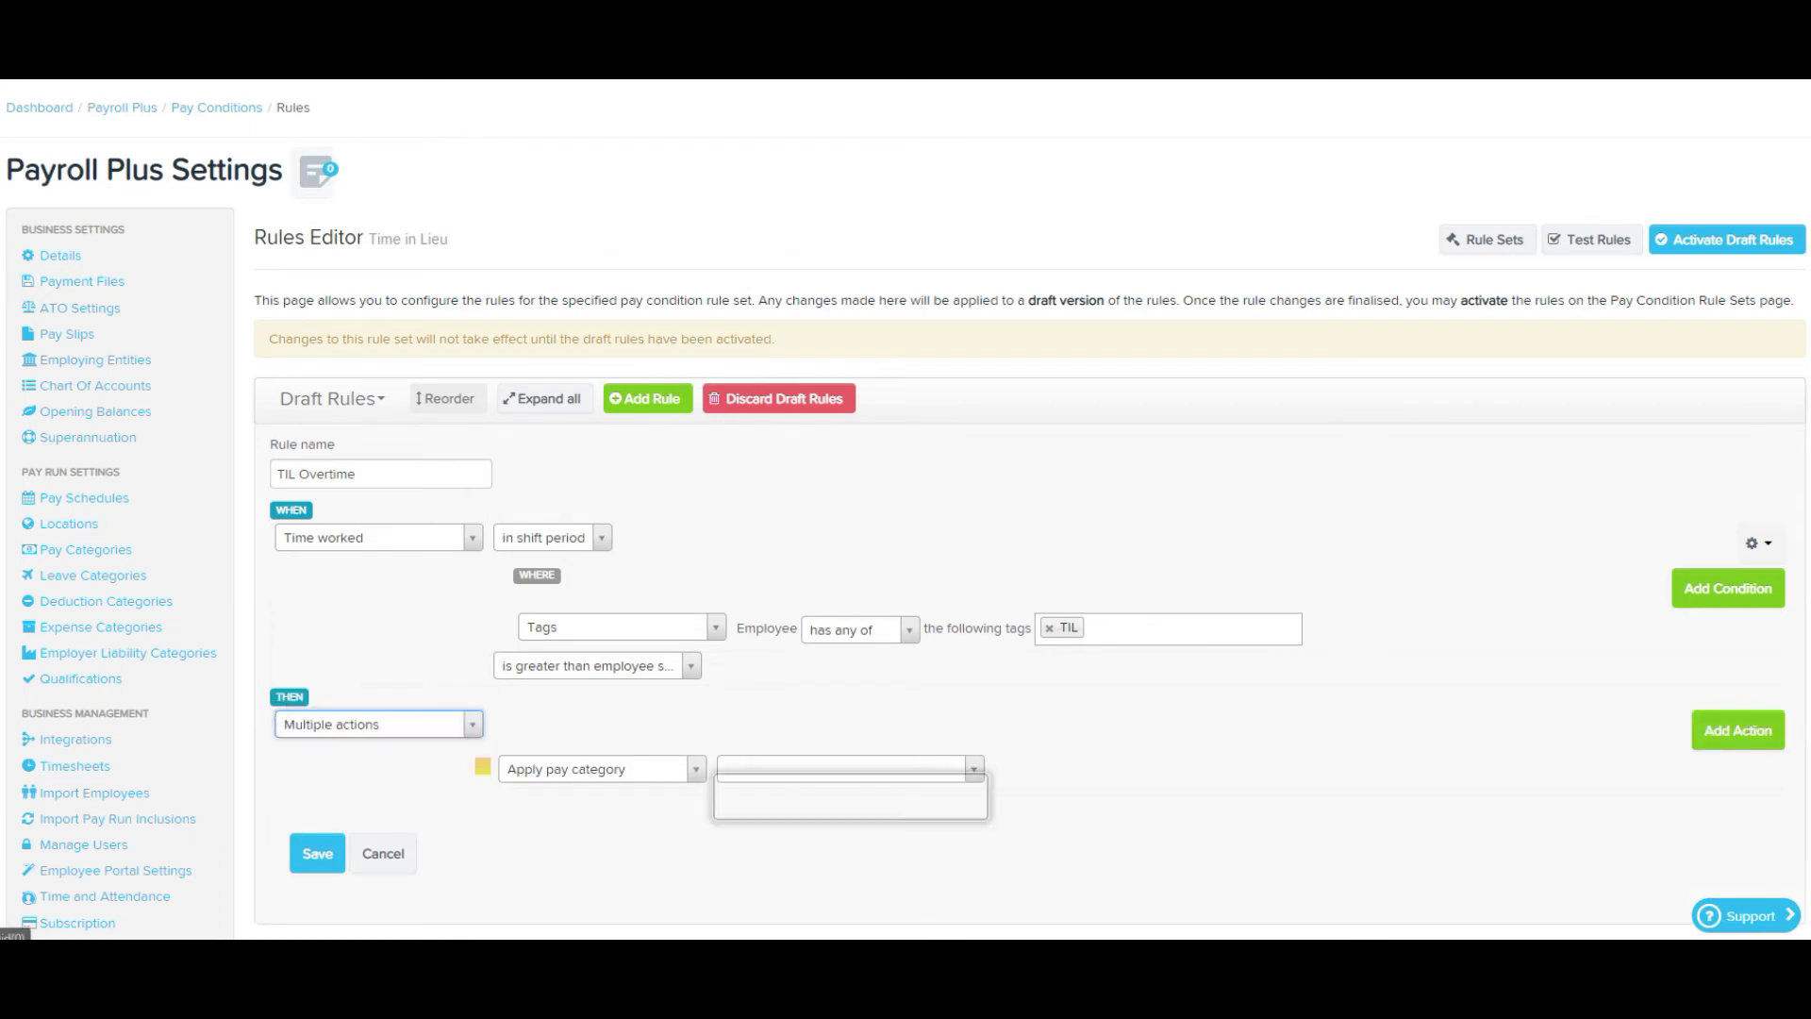
click(776, 377)
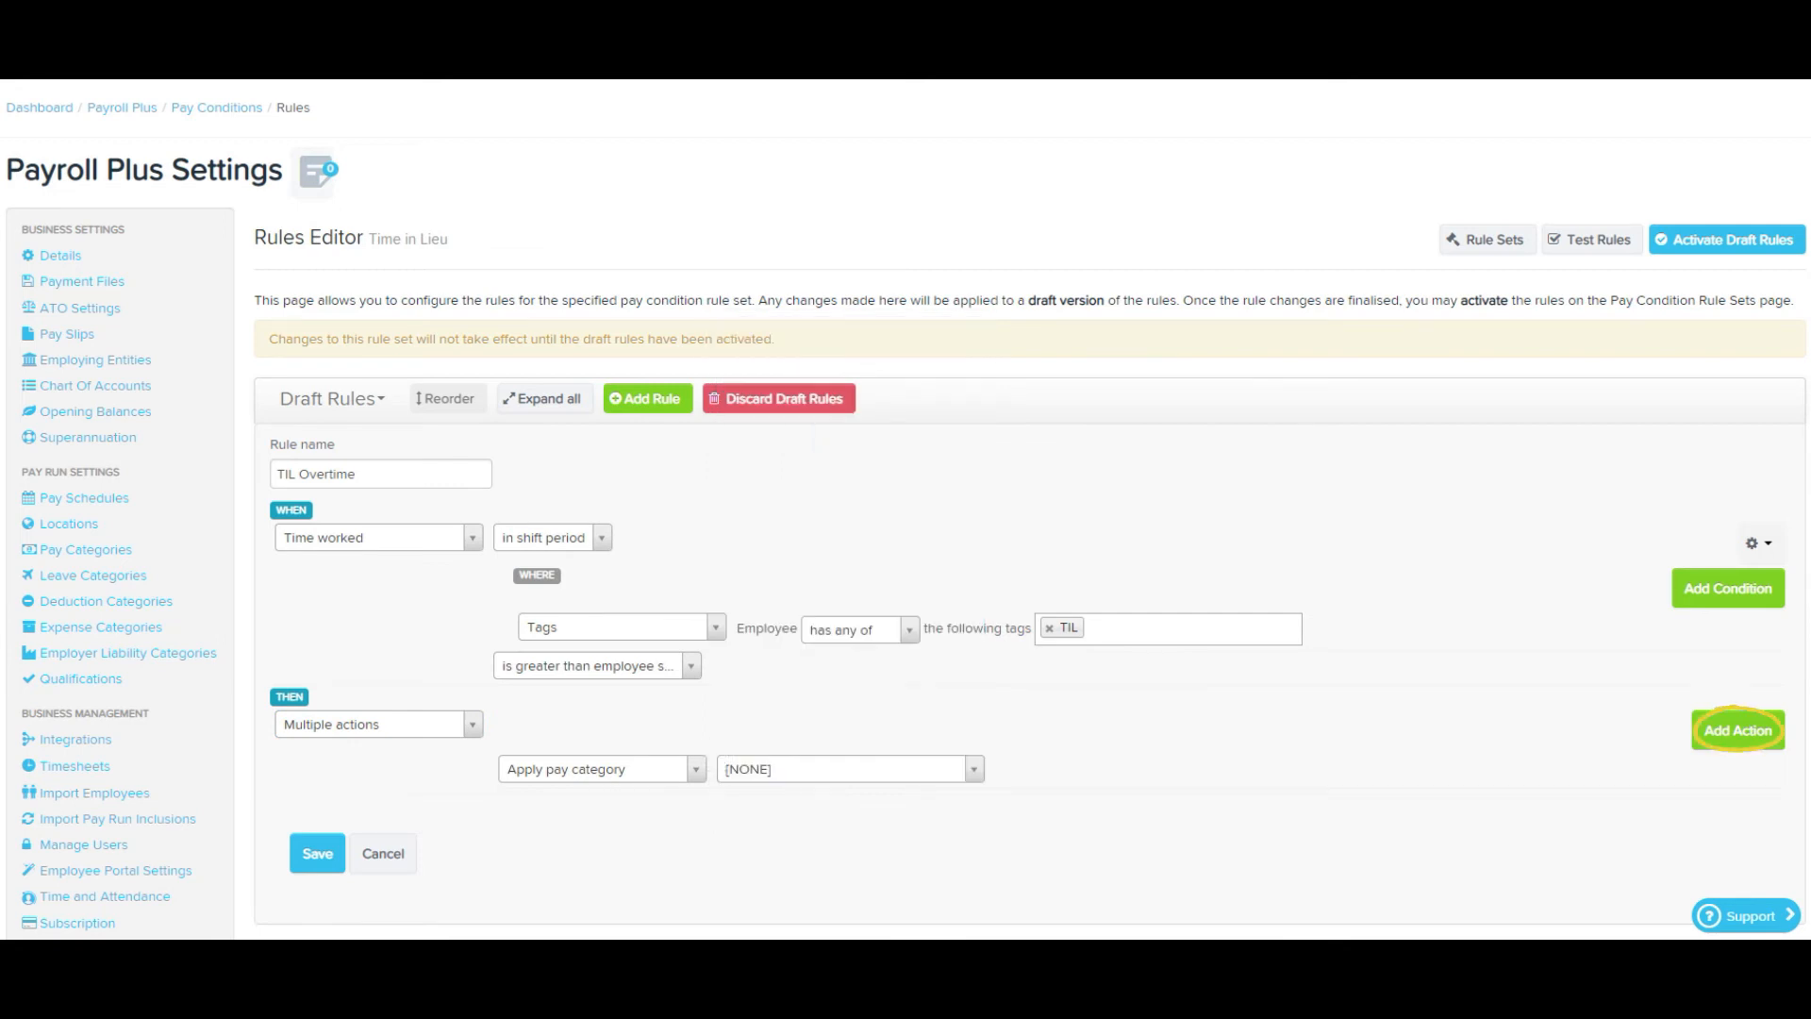
Step: Add a second action to the rule that accrues 1 unit of Time in Lieu leave
click(1739, 730)
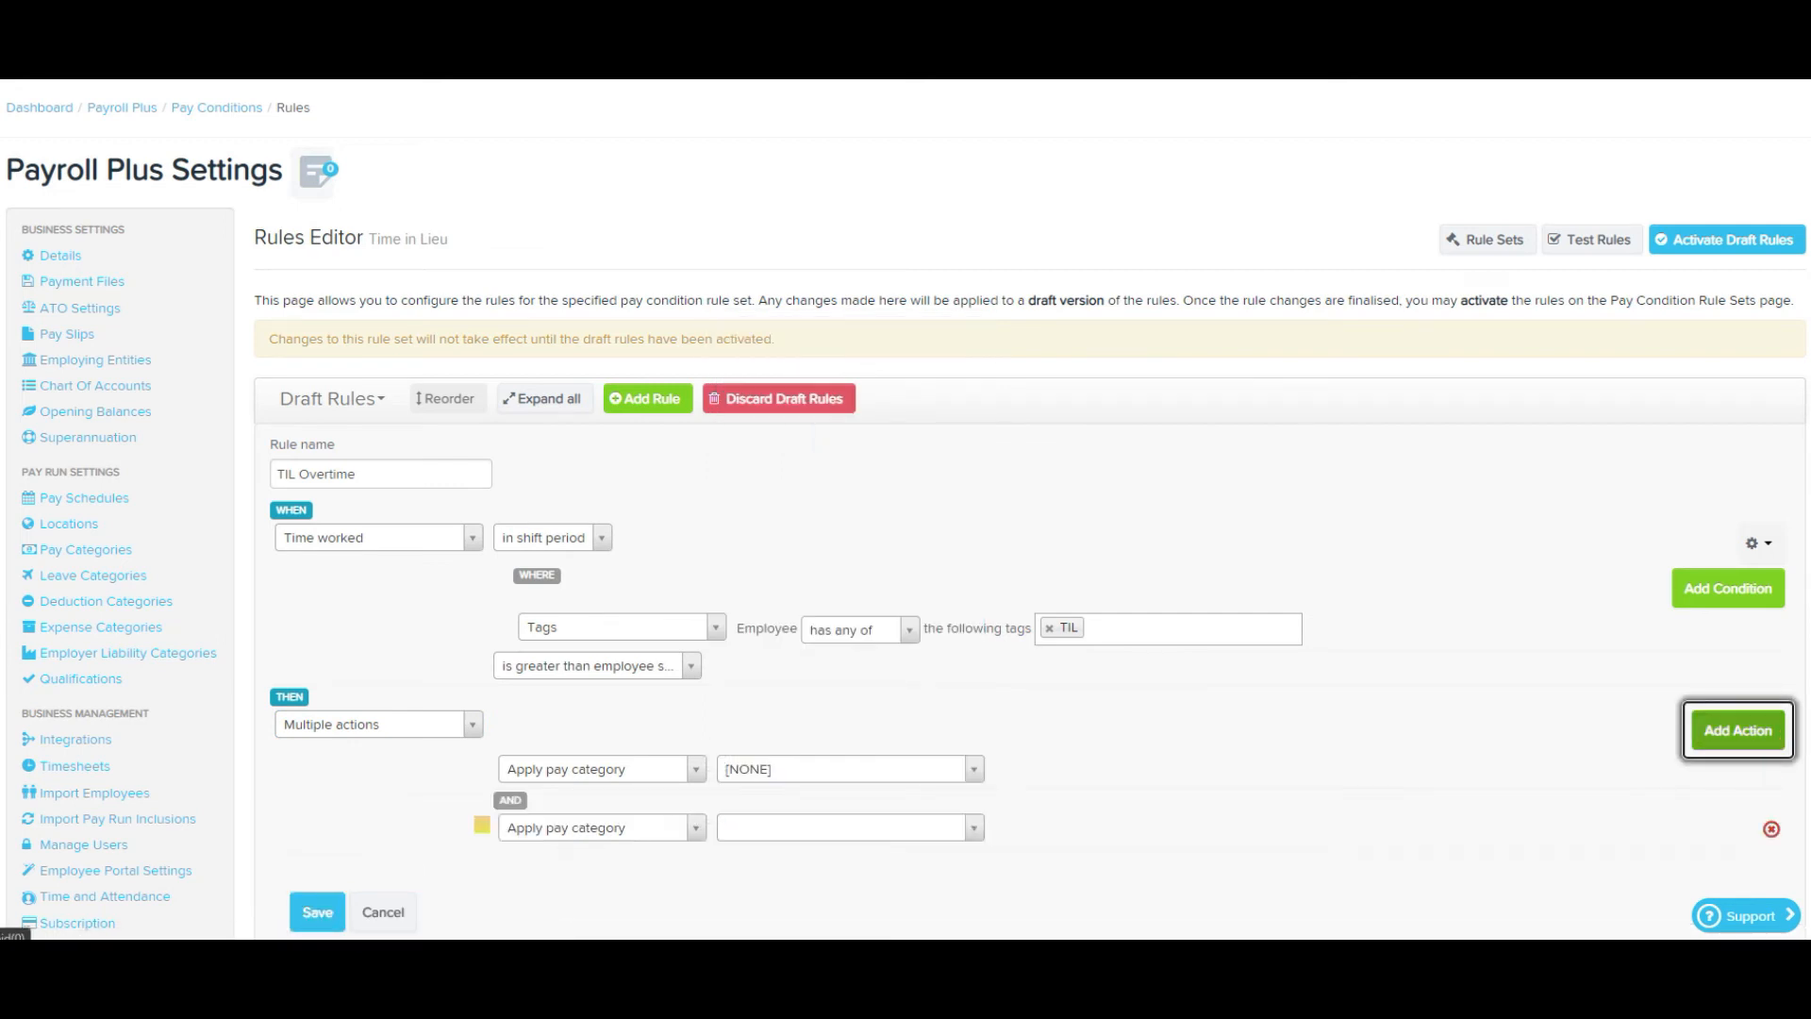
click(492, 827)
text(leave)
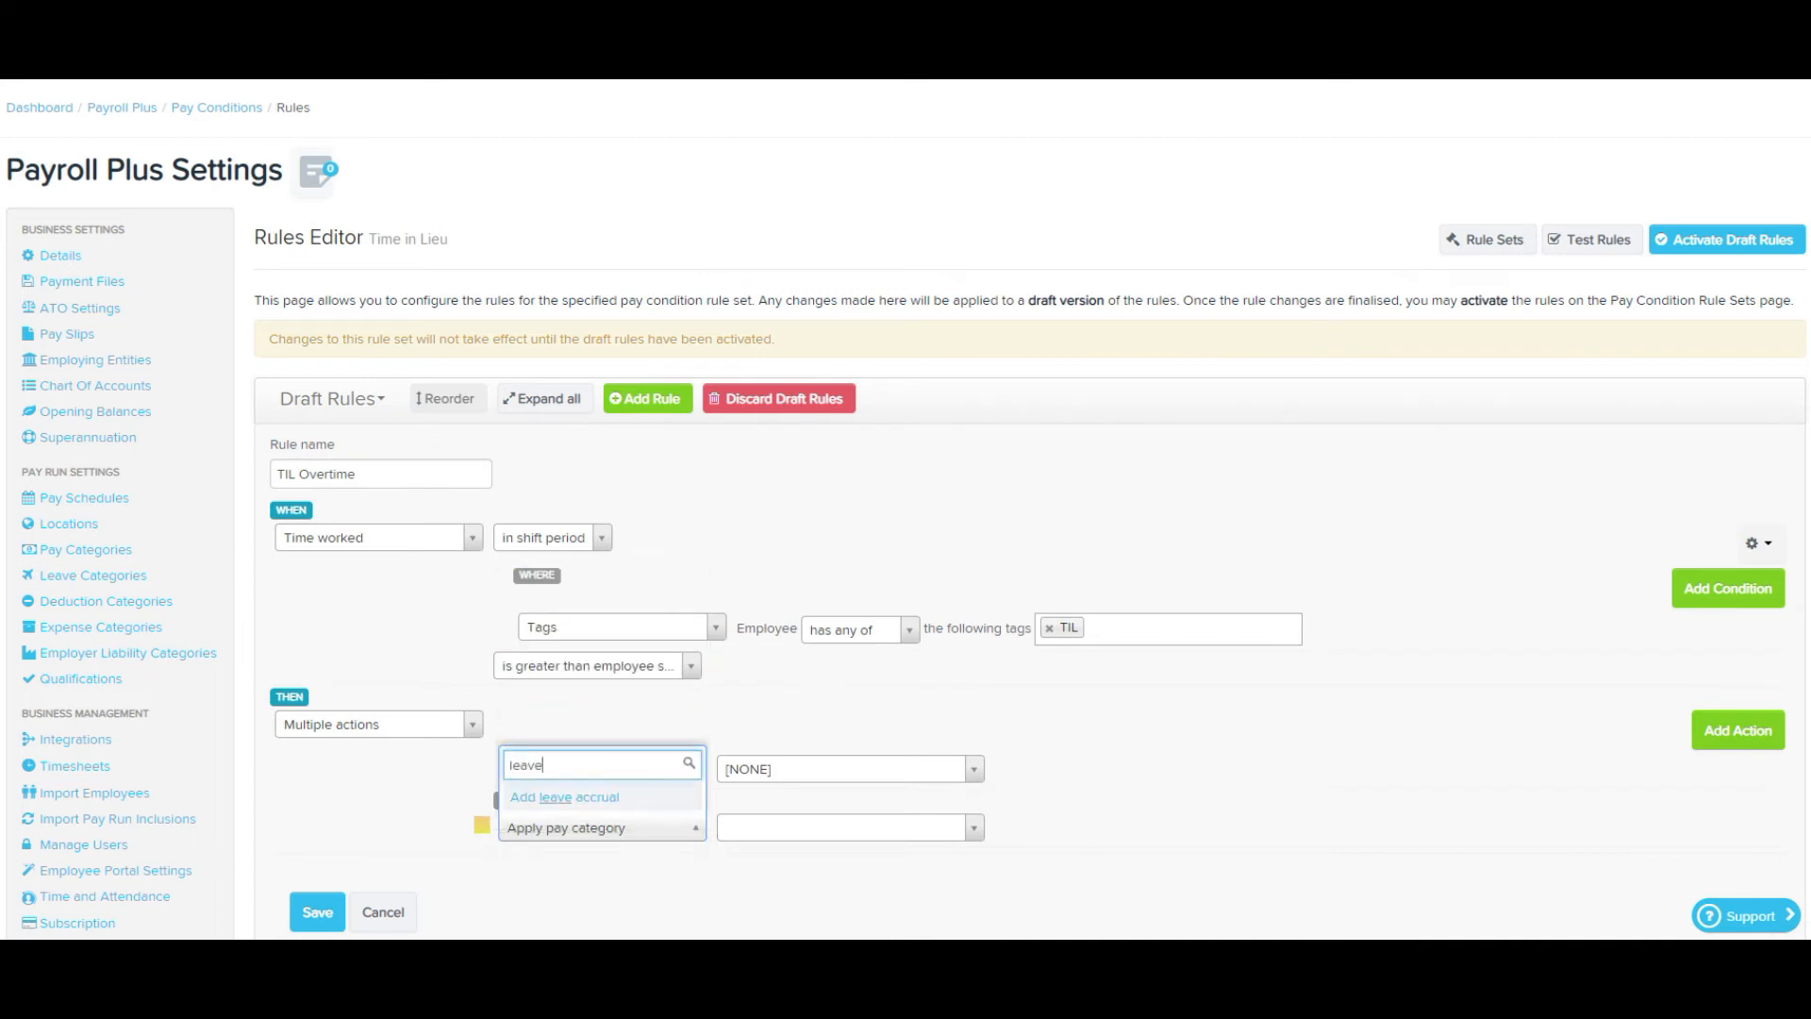
key(Return)
key(Tab)
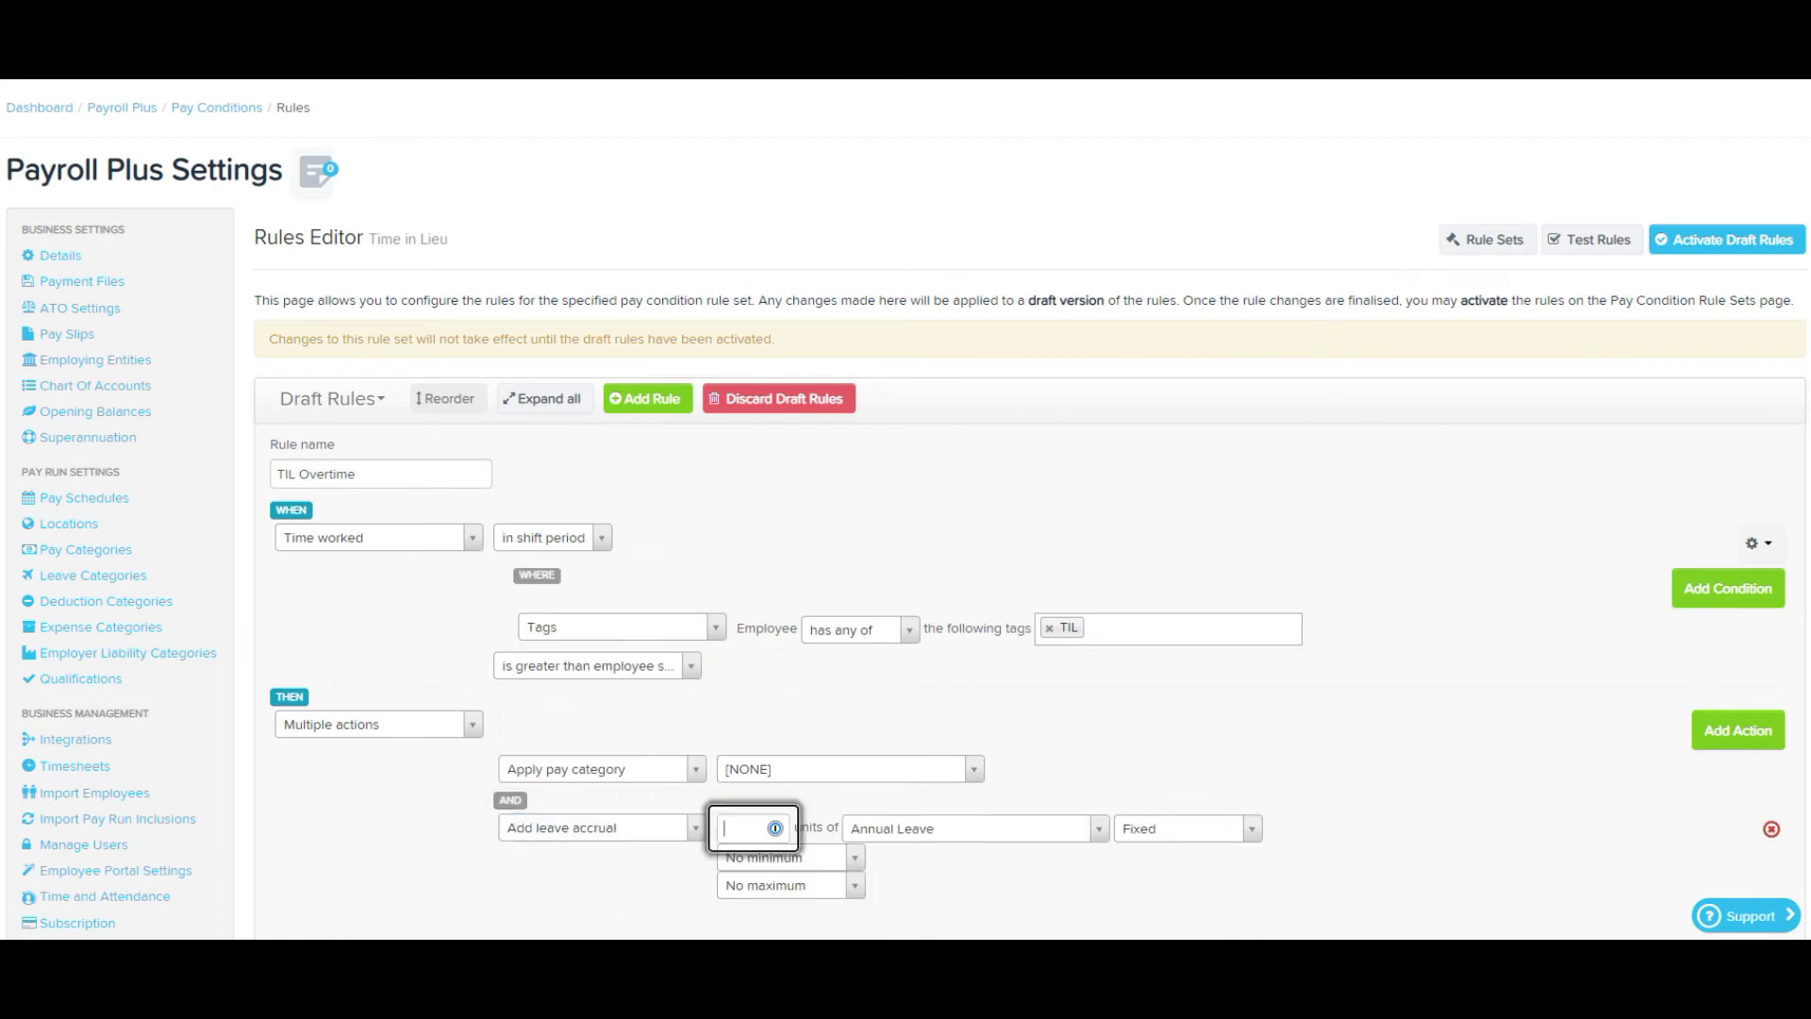
text(1)
key(Tab)
key(Return)
text(time)
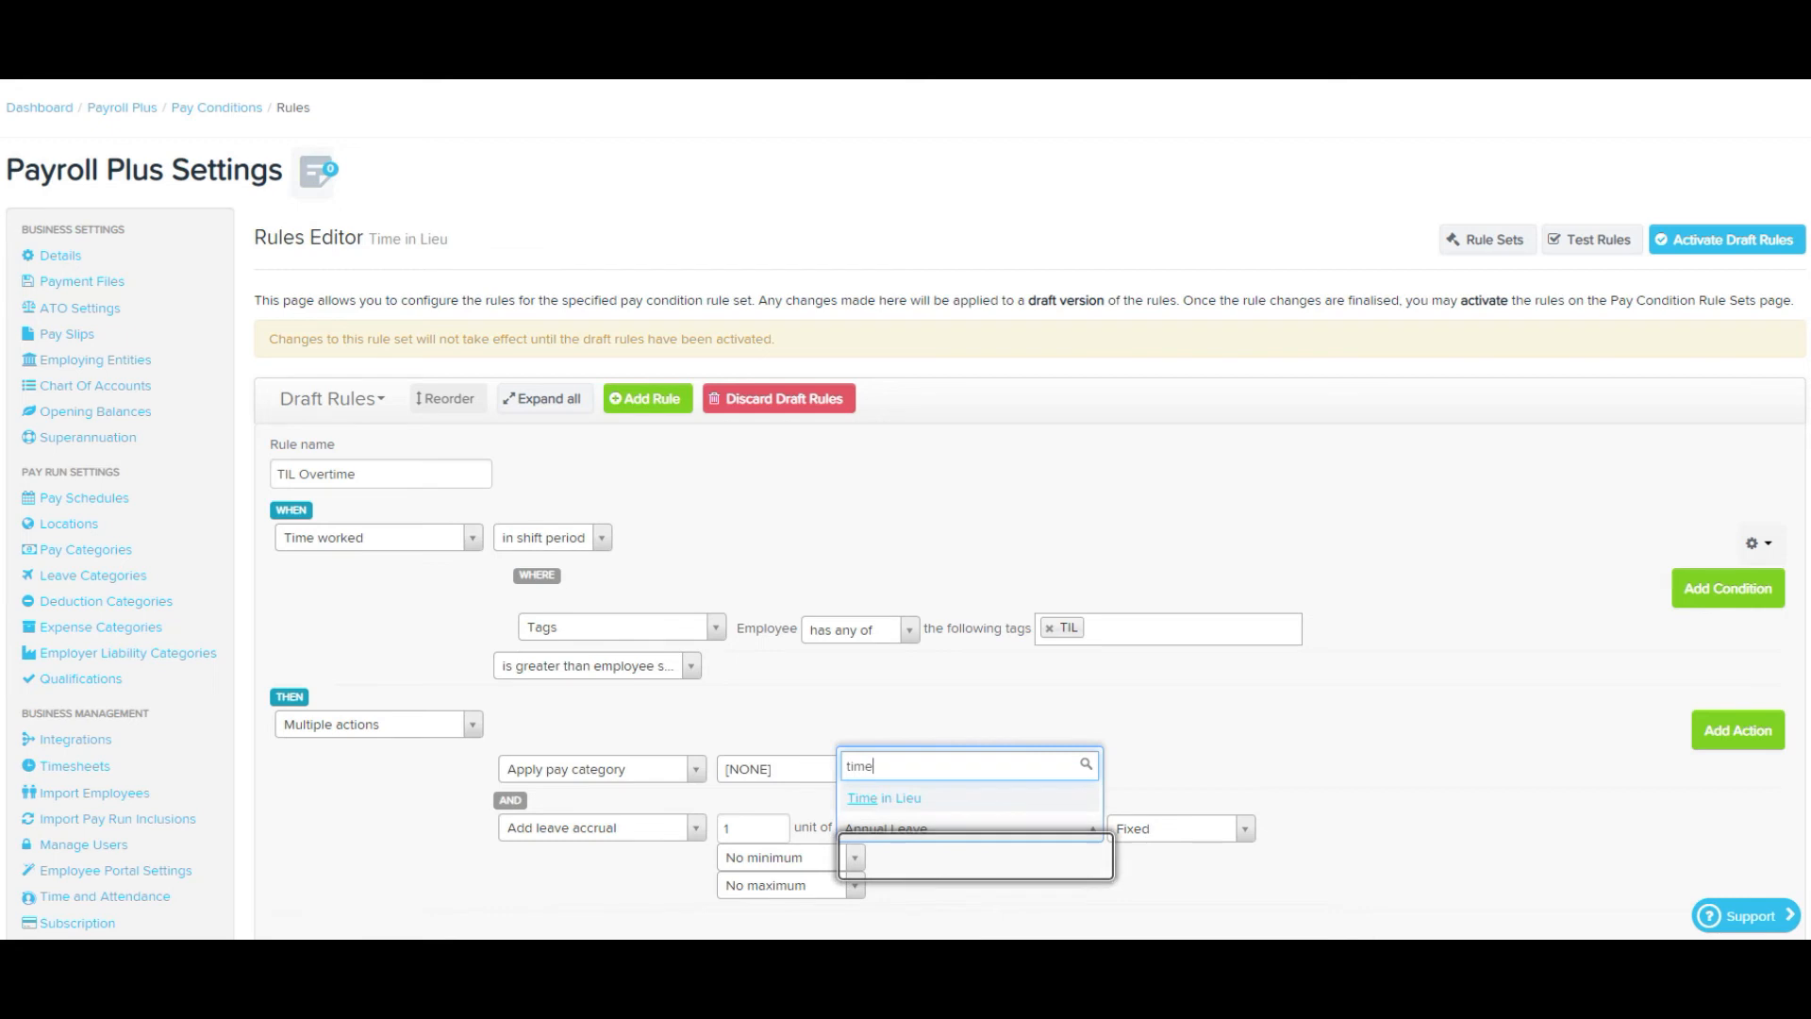
key(Return)
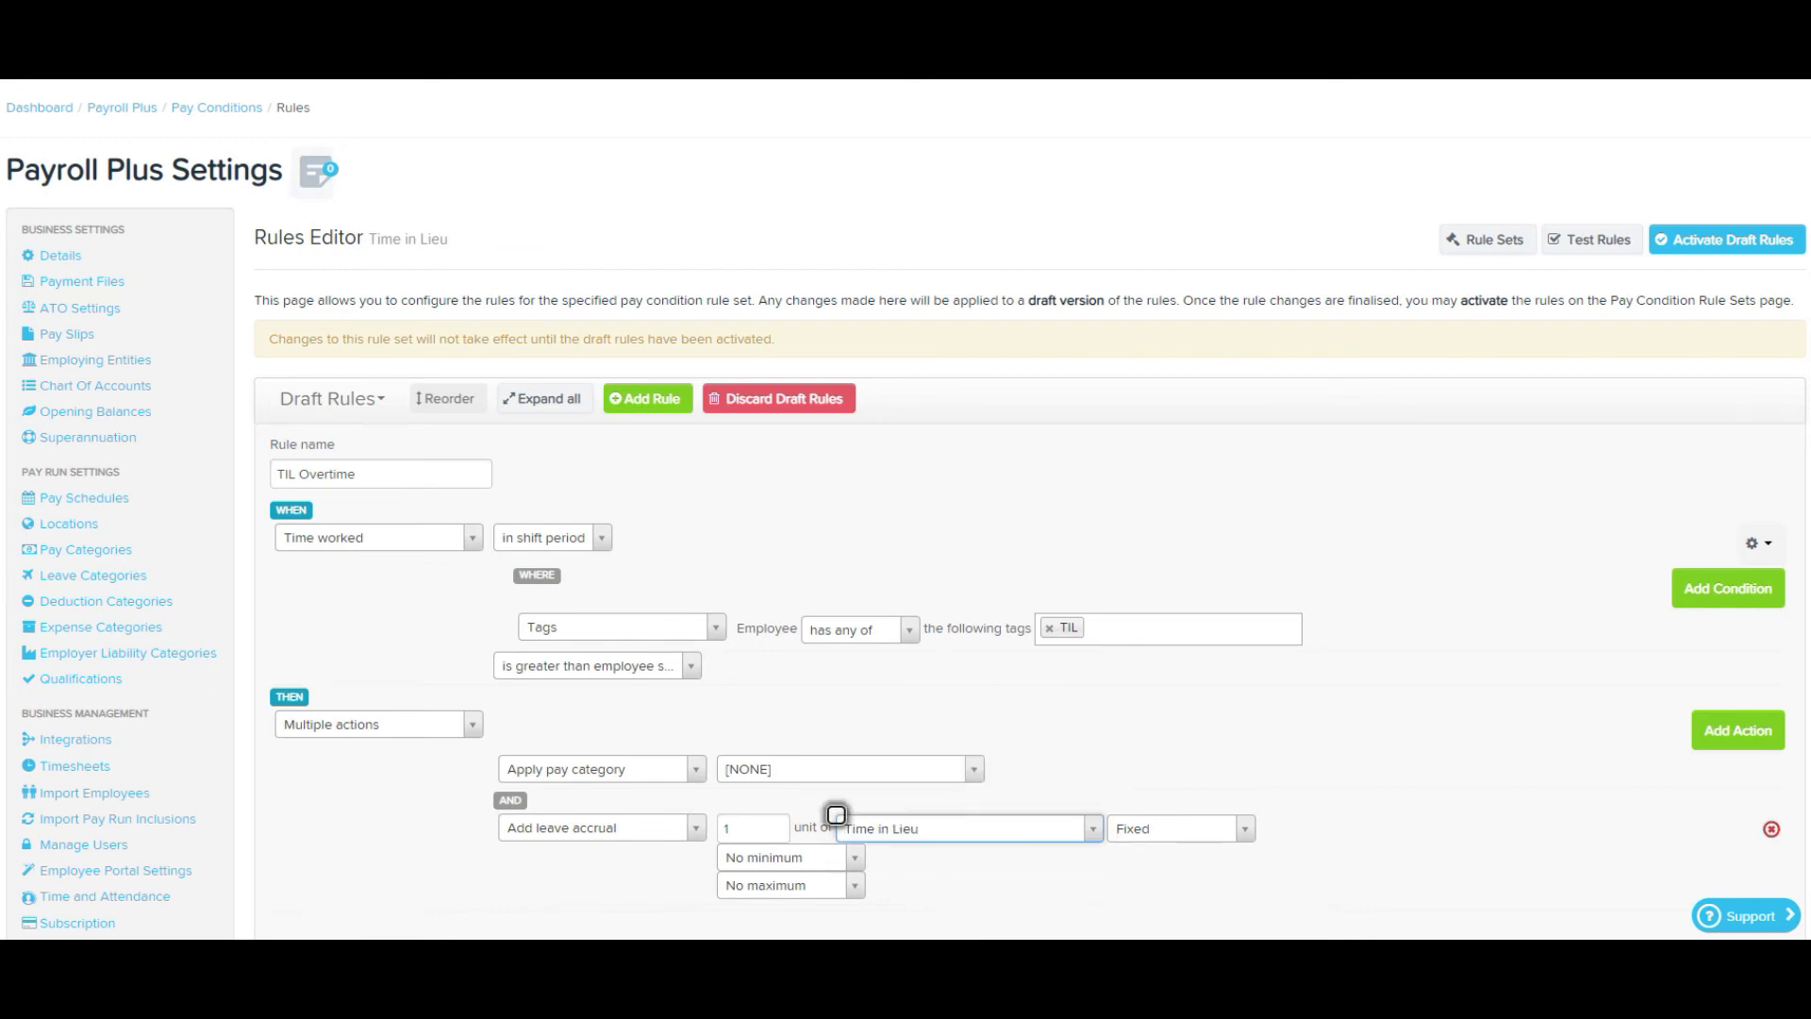
Step: Set the Time in Lieu leave accrual to be per hour worked, and save the TIL Overtime rule
key(Tab)
key(Return)
key(Down)
key(Return)
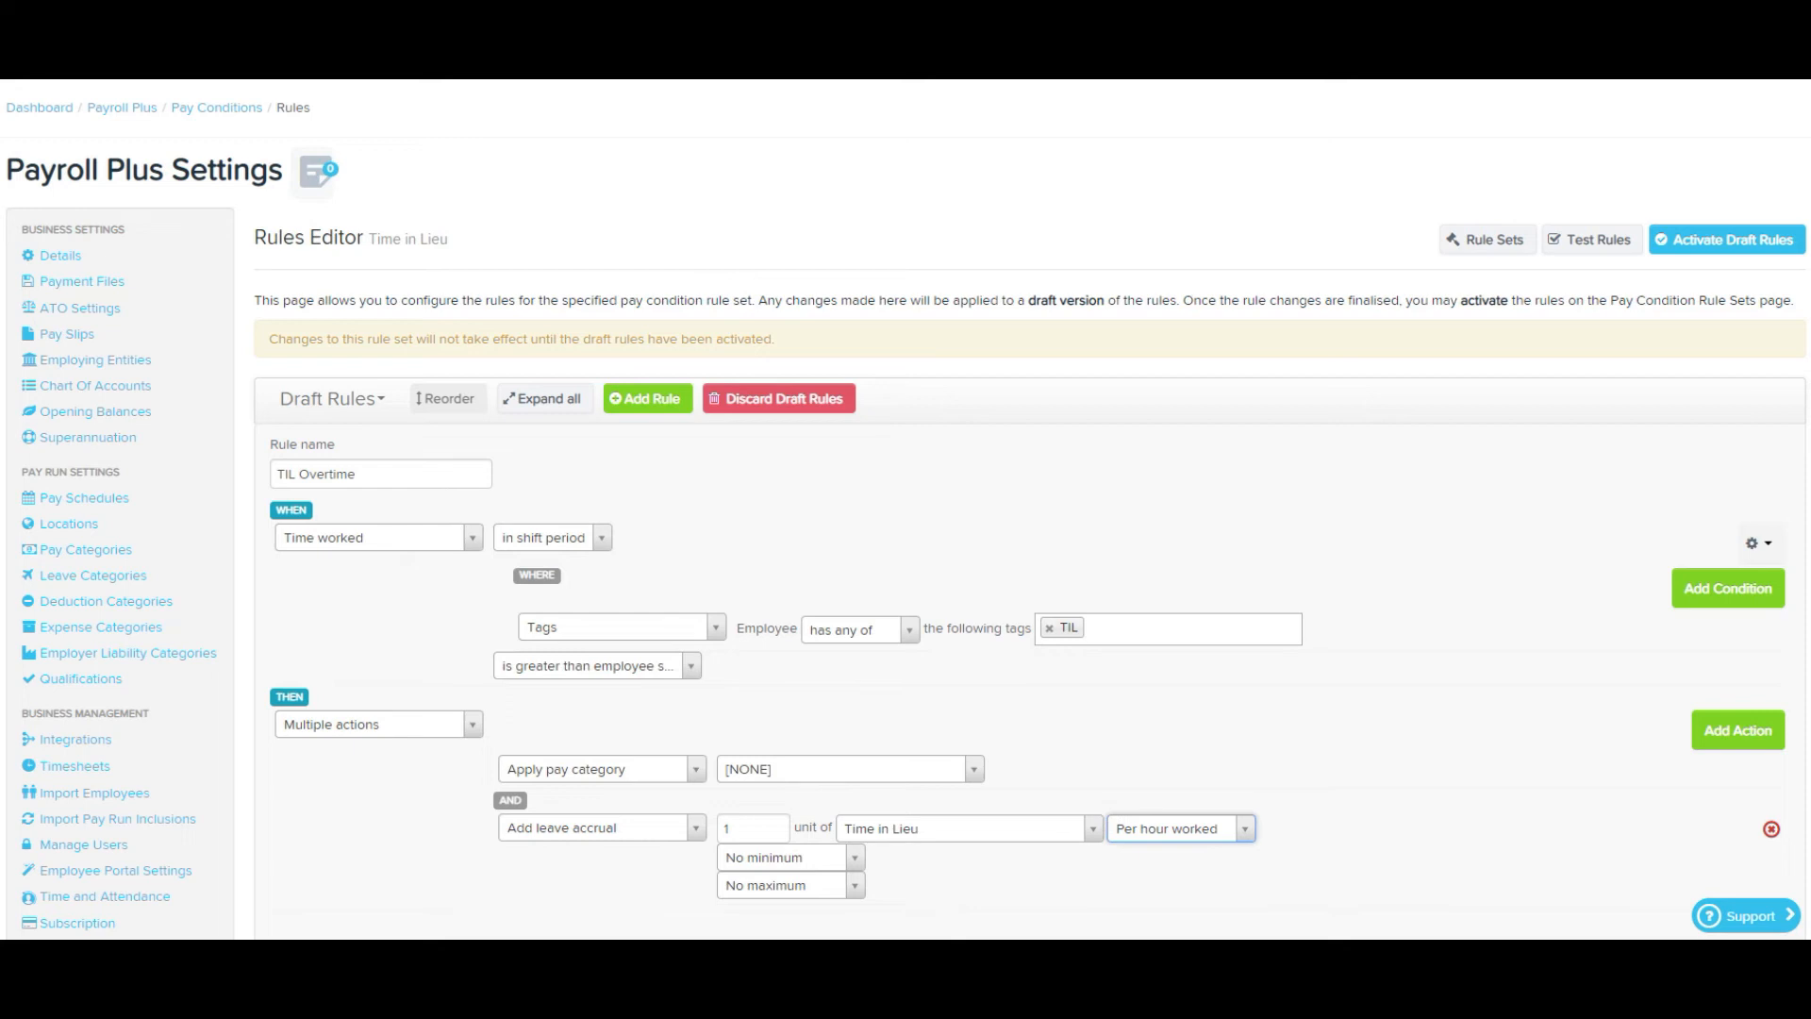
scroll(905, 566, down, 1)
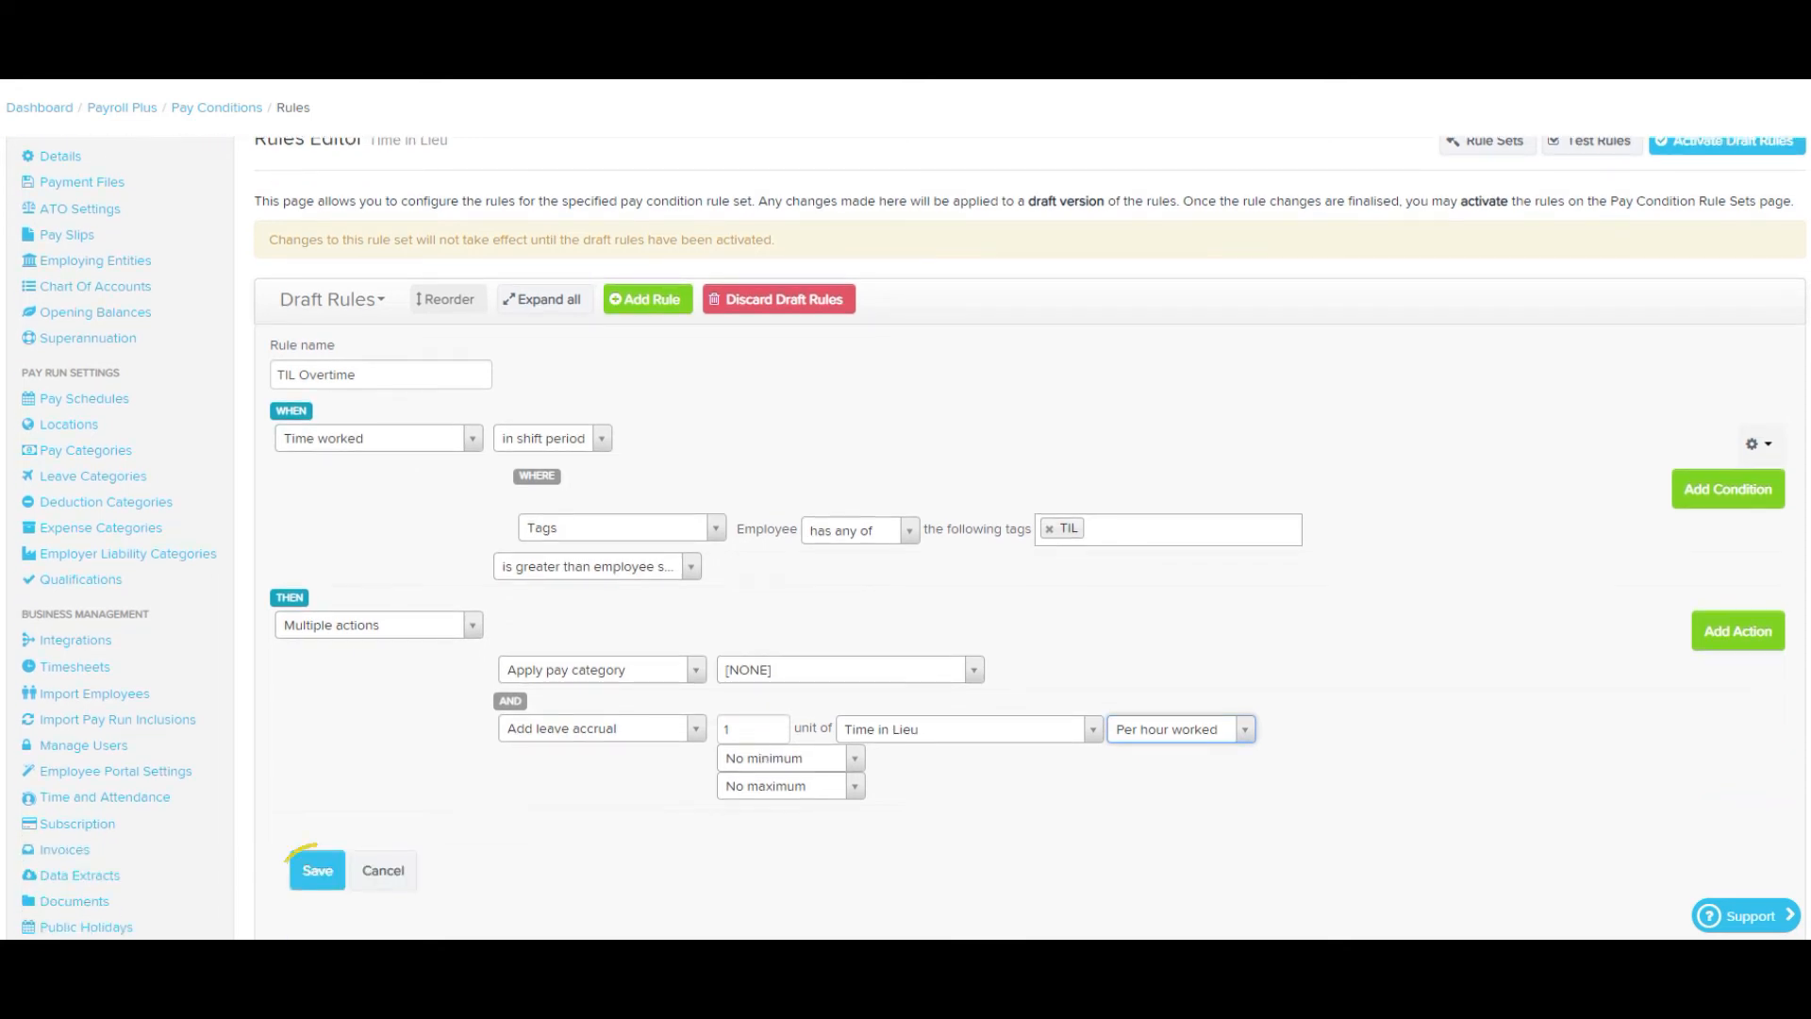
click(317, 870)
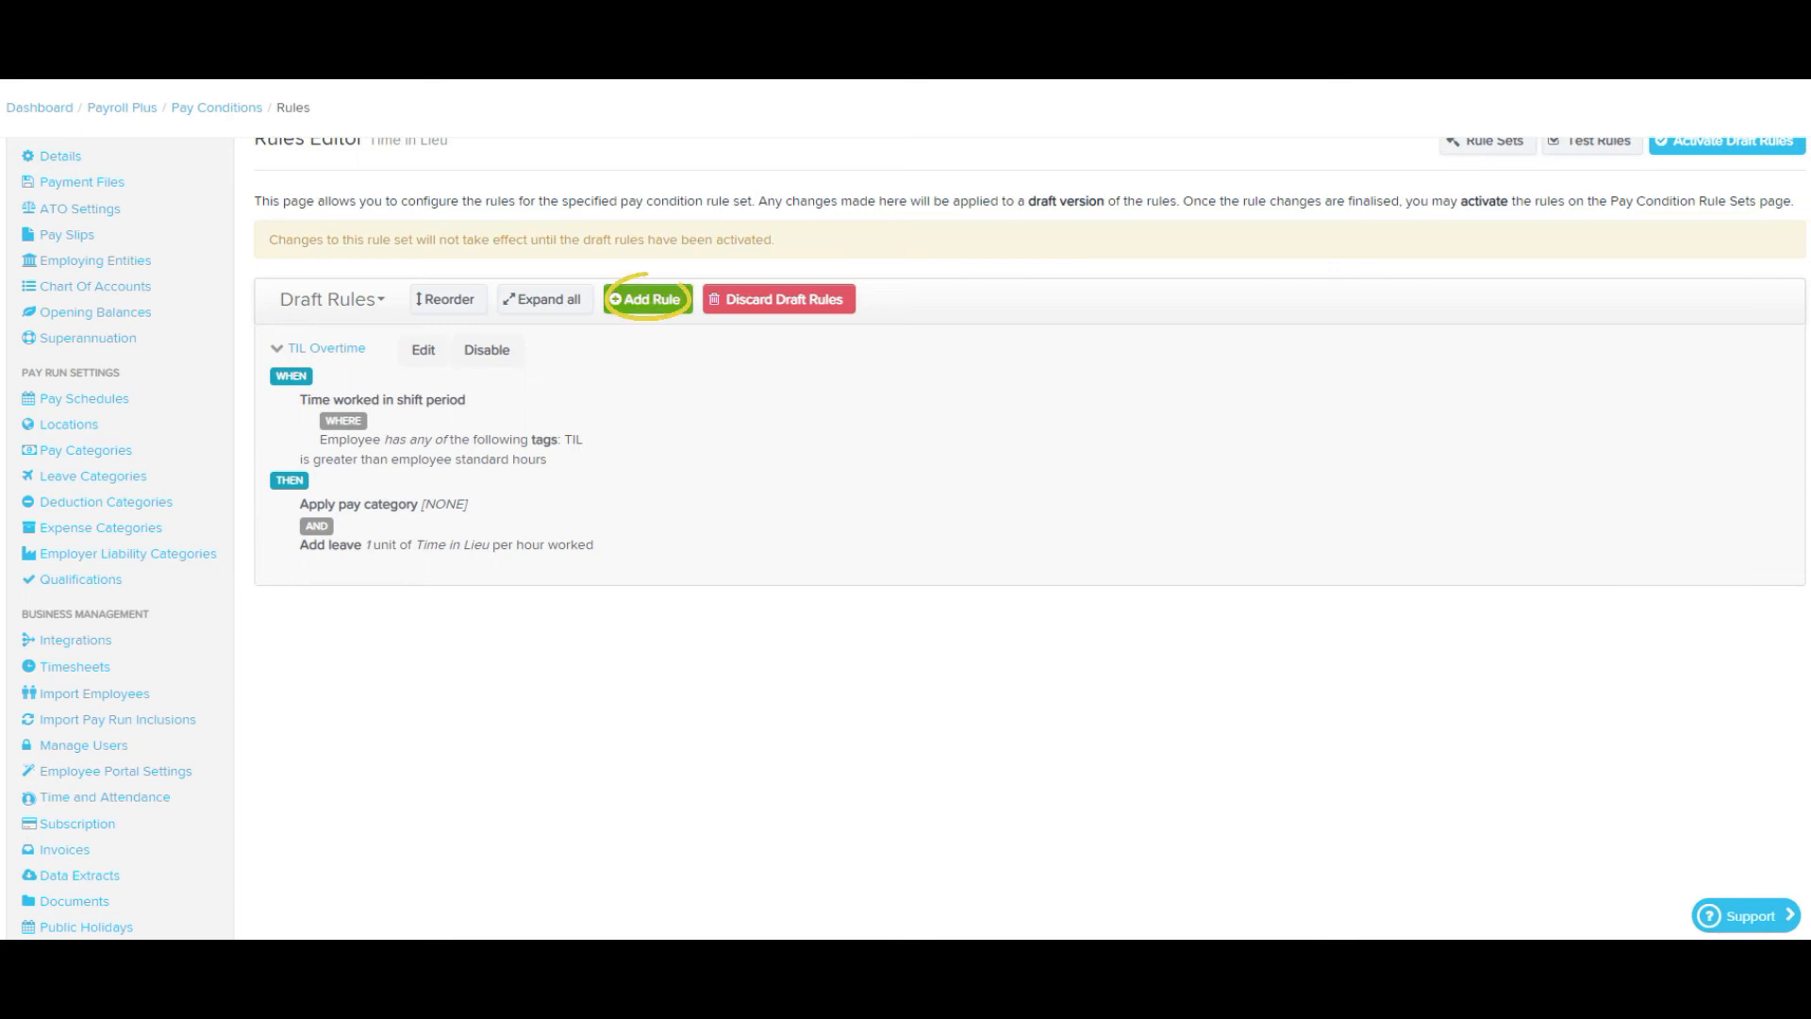
Step: Add a draft rule named TIL Under time with Time worked as its When criterion
click(648, 299)
text(T)
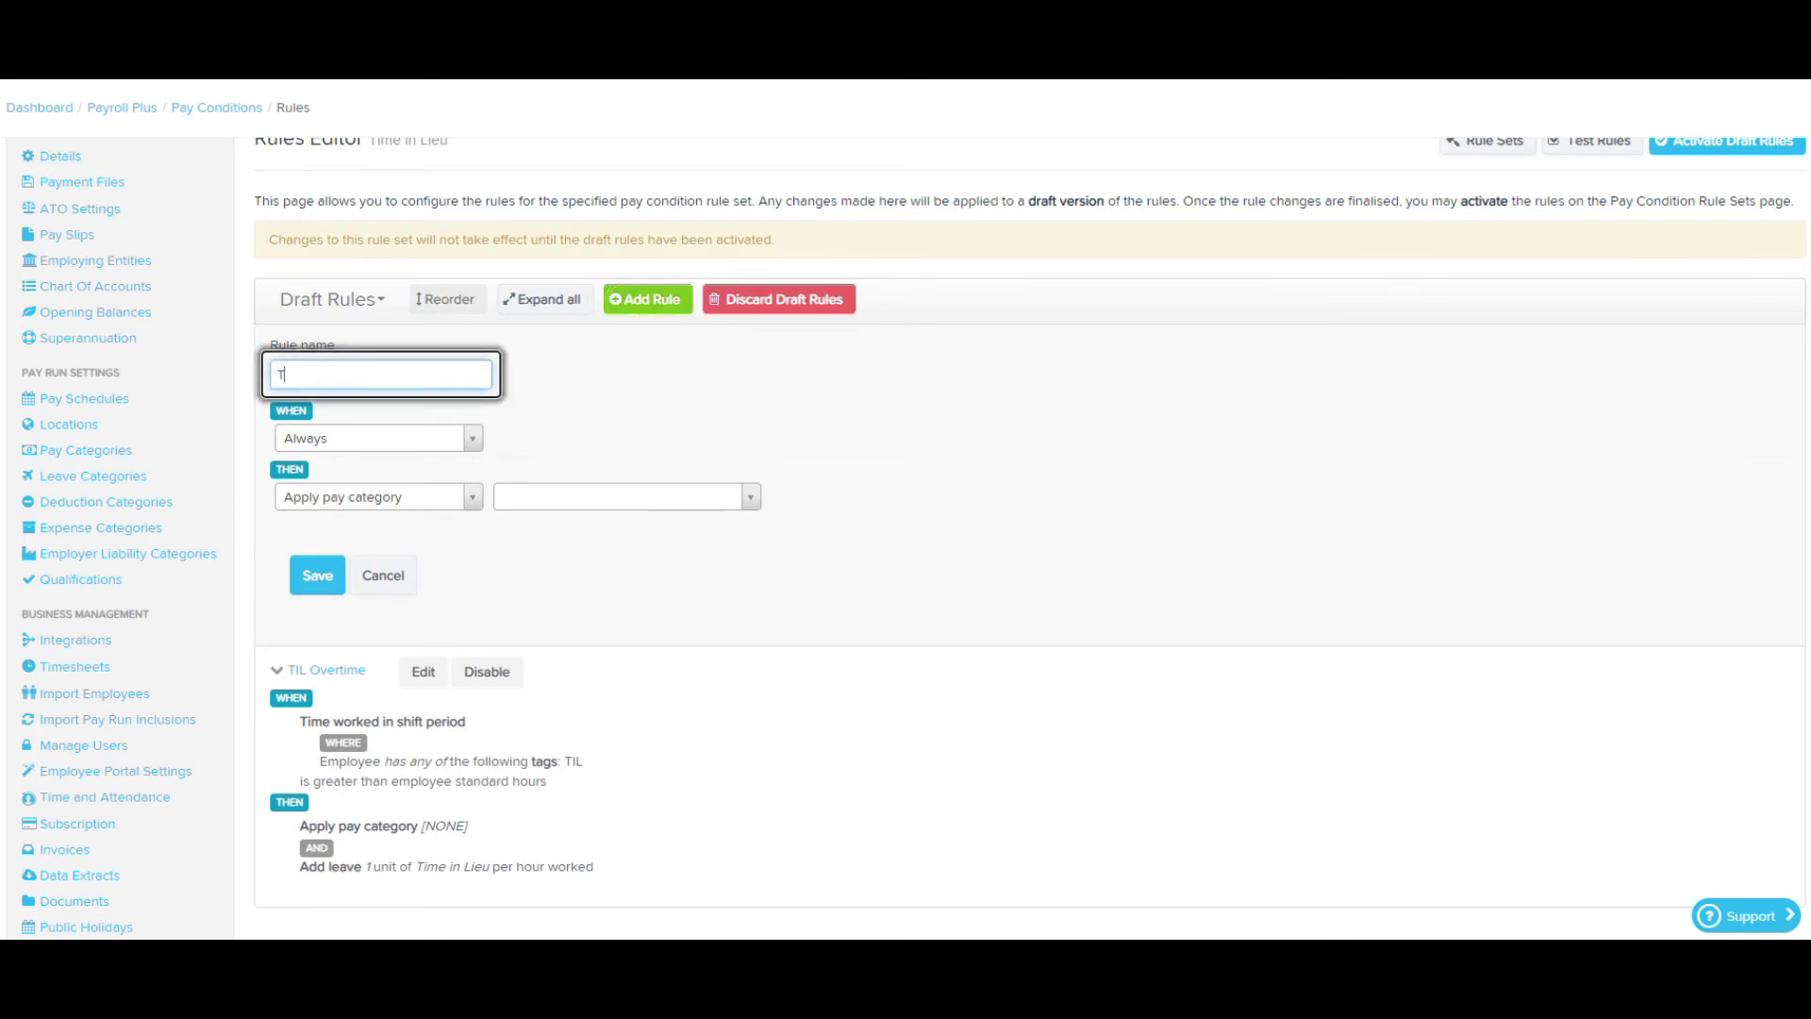
text(IL Under time)
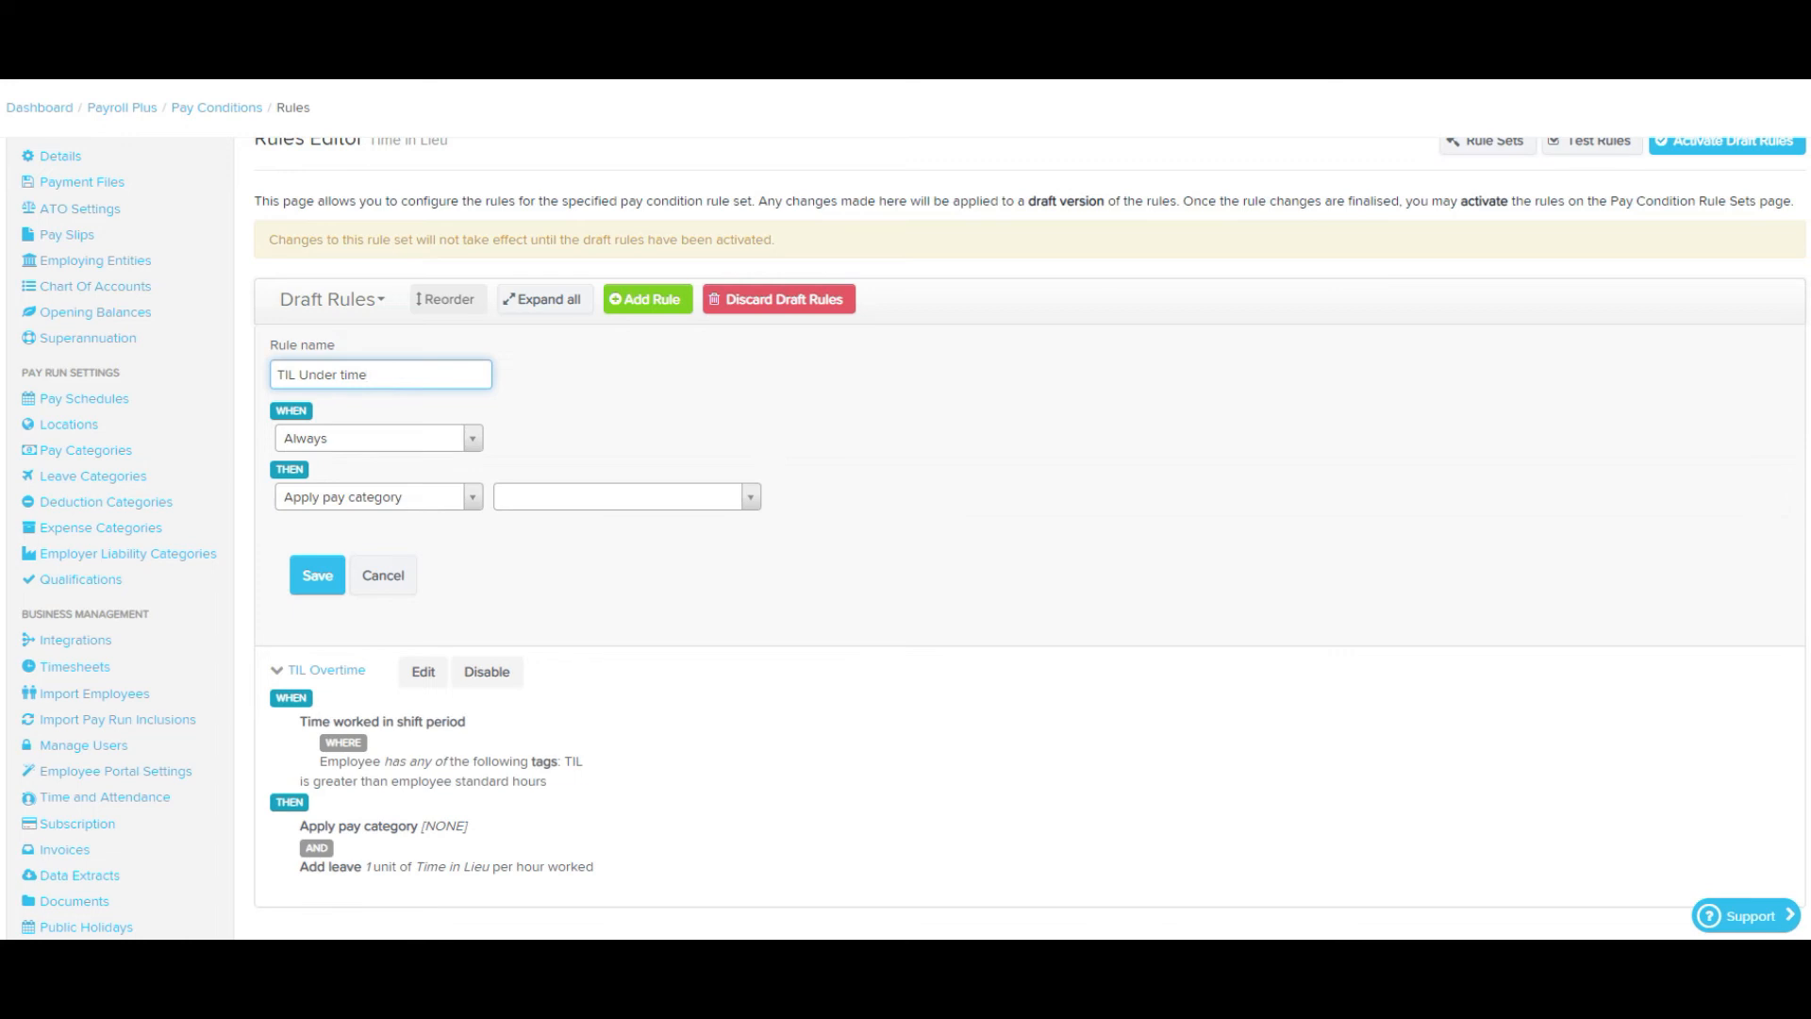
click(379, 438)
text(tim)
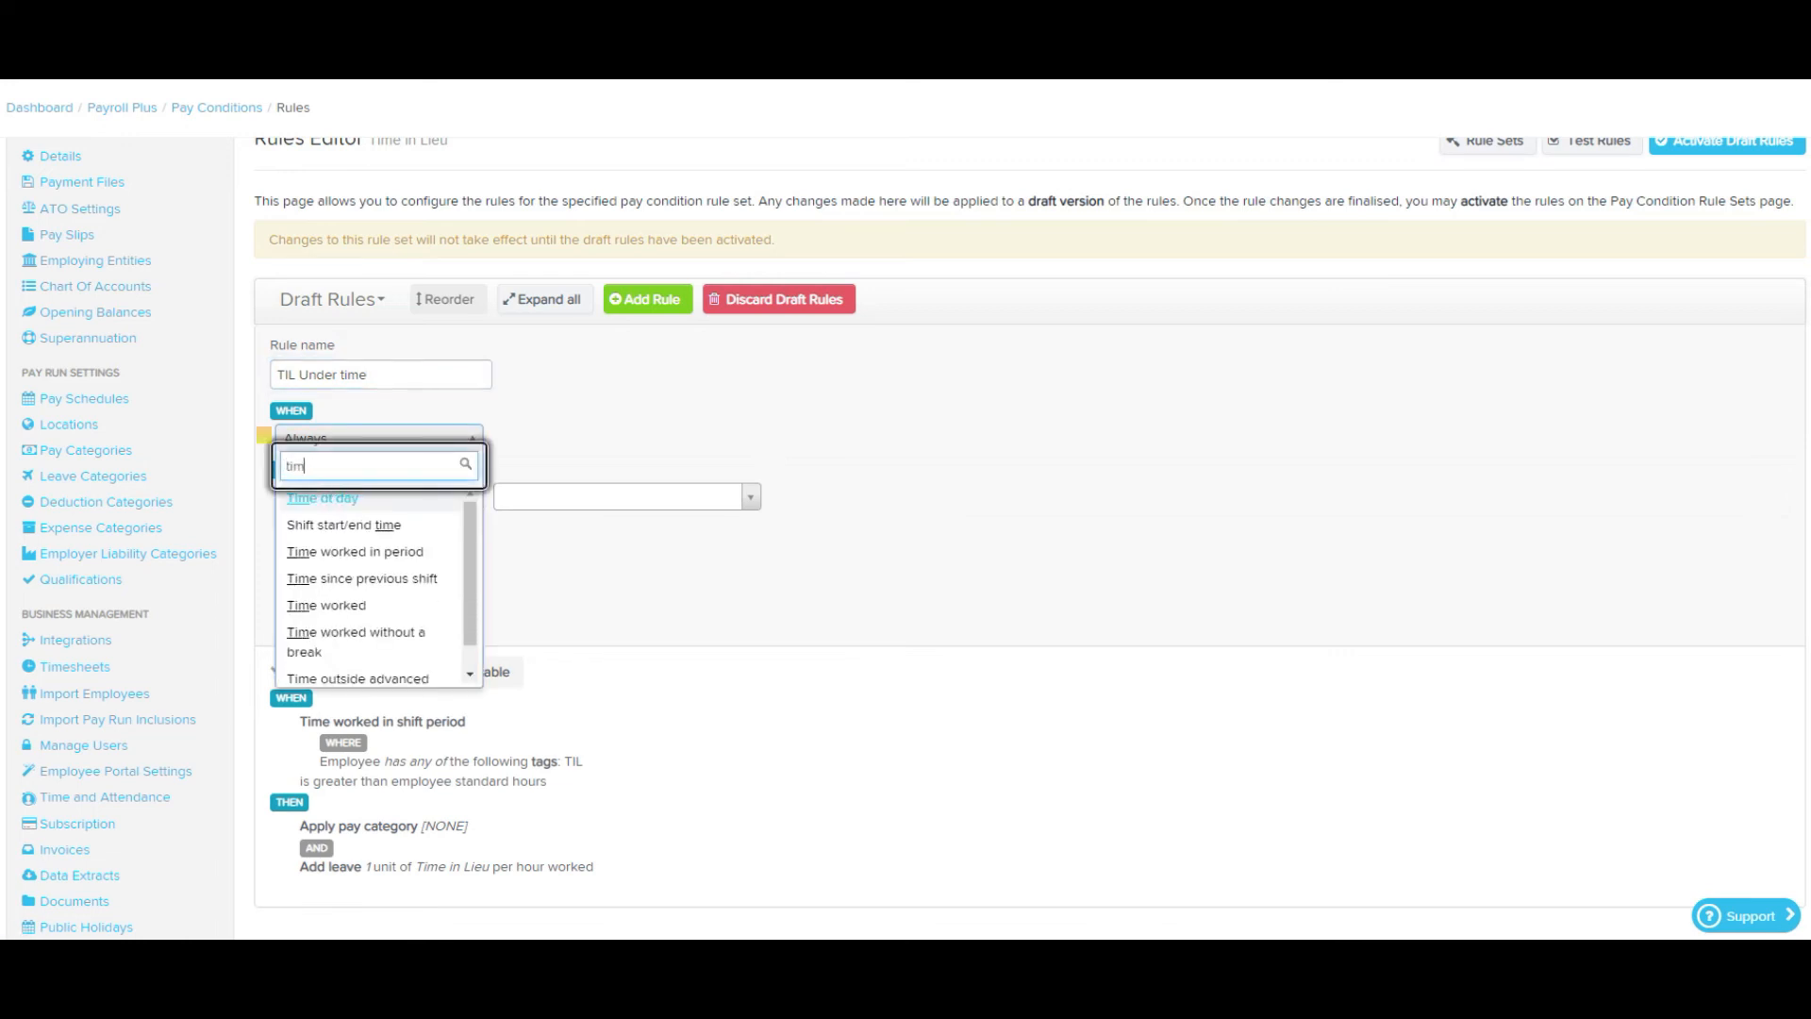
text(e work)
key(Down)
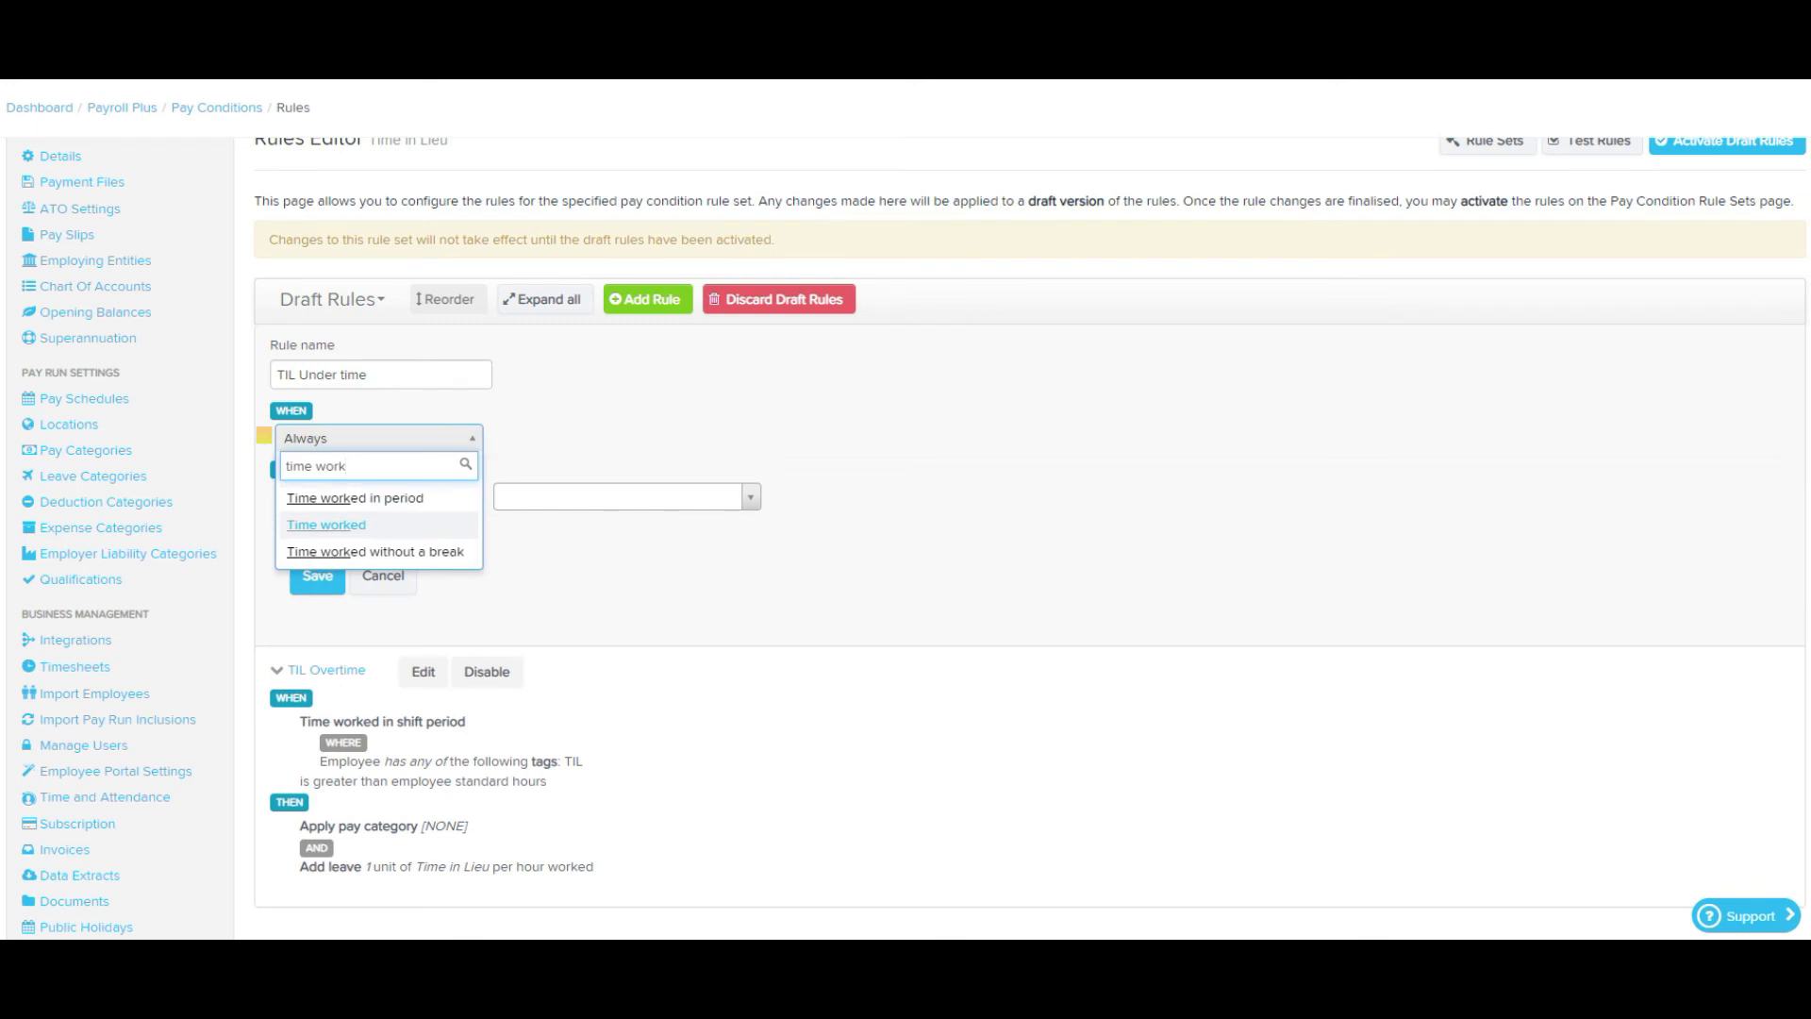
click(326, 525)
Step: Set the TIL Under time rule's time worked comparison to is less than employee standard hours
click(597, 479)
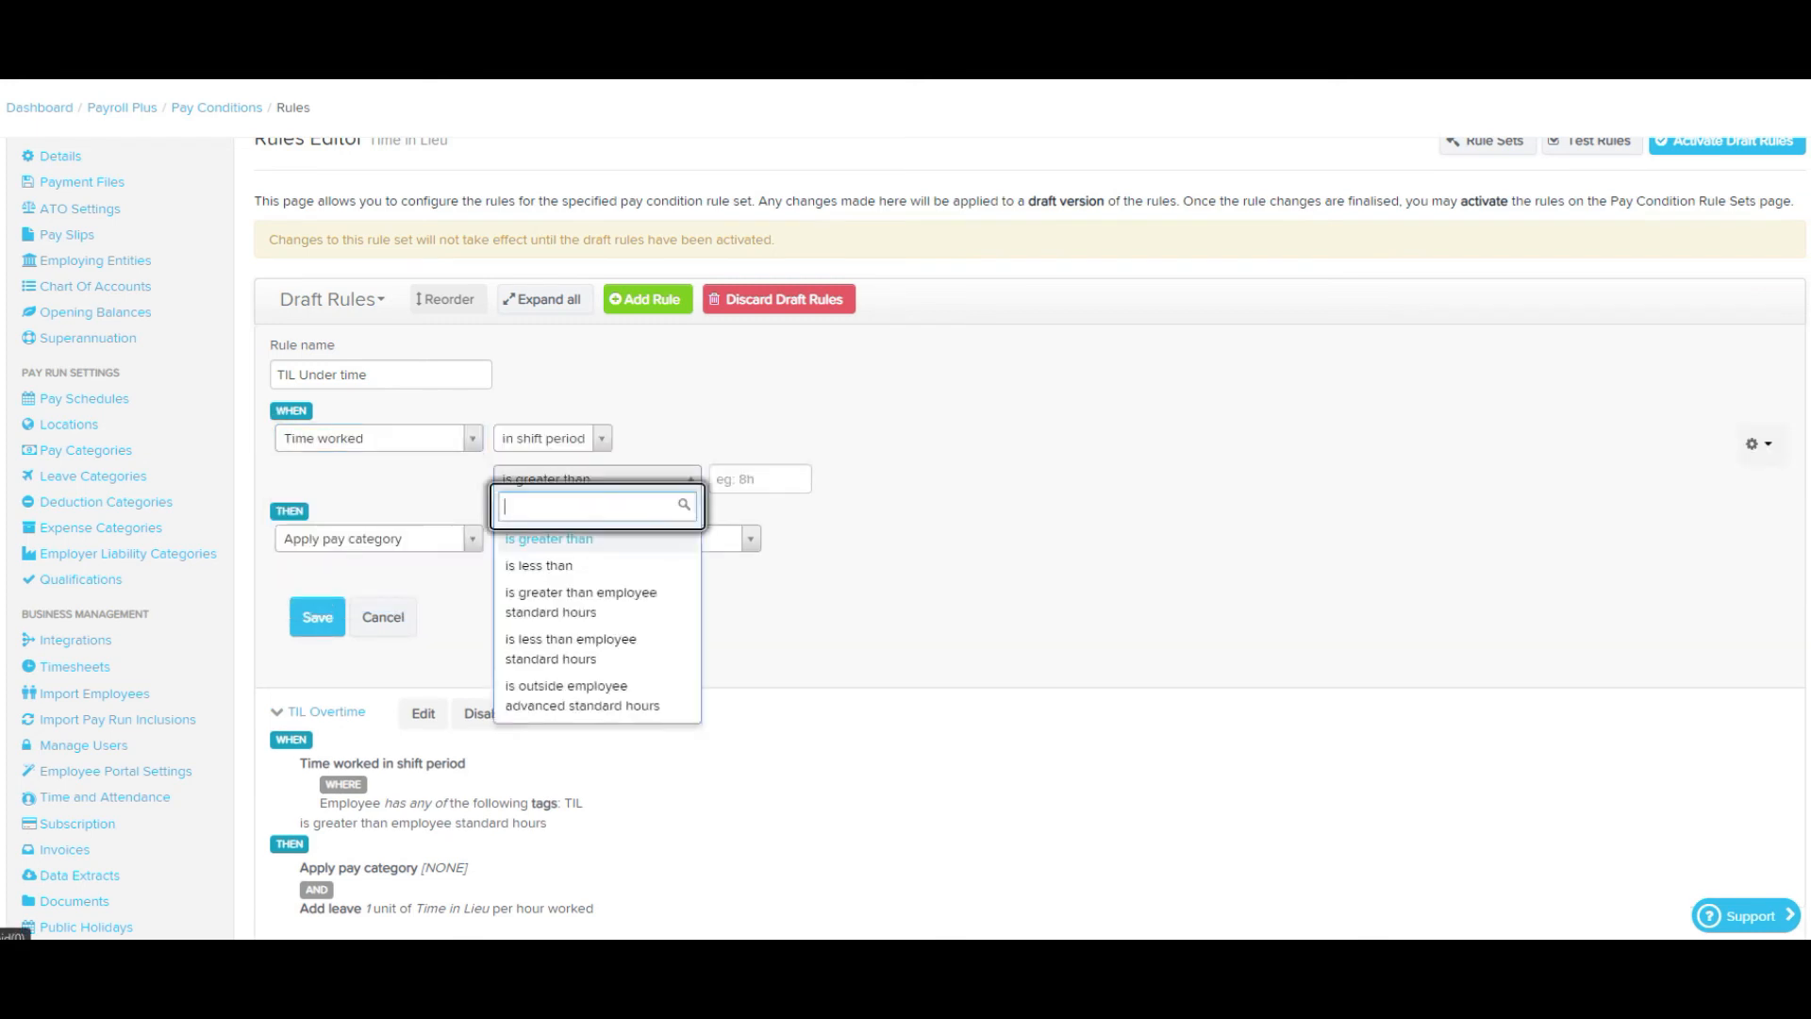
key(Down)
key(Down)
key(Down)
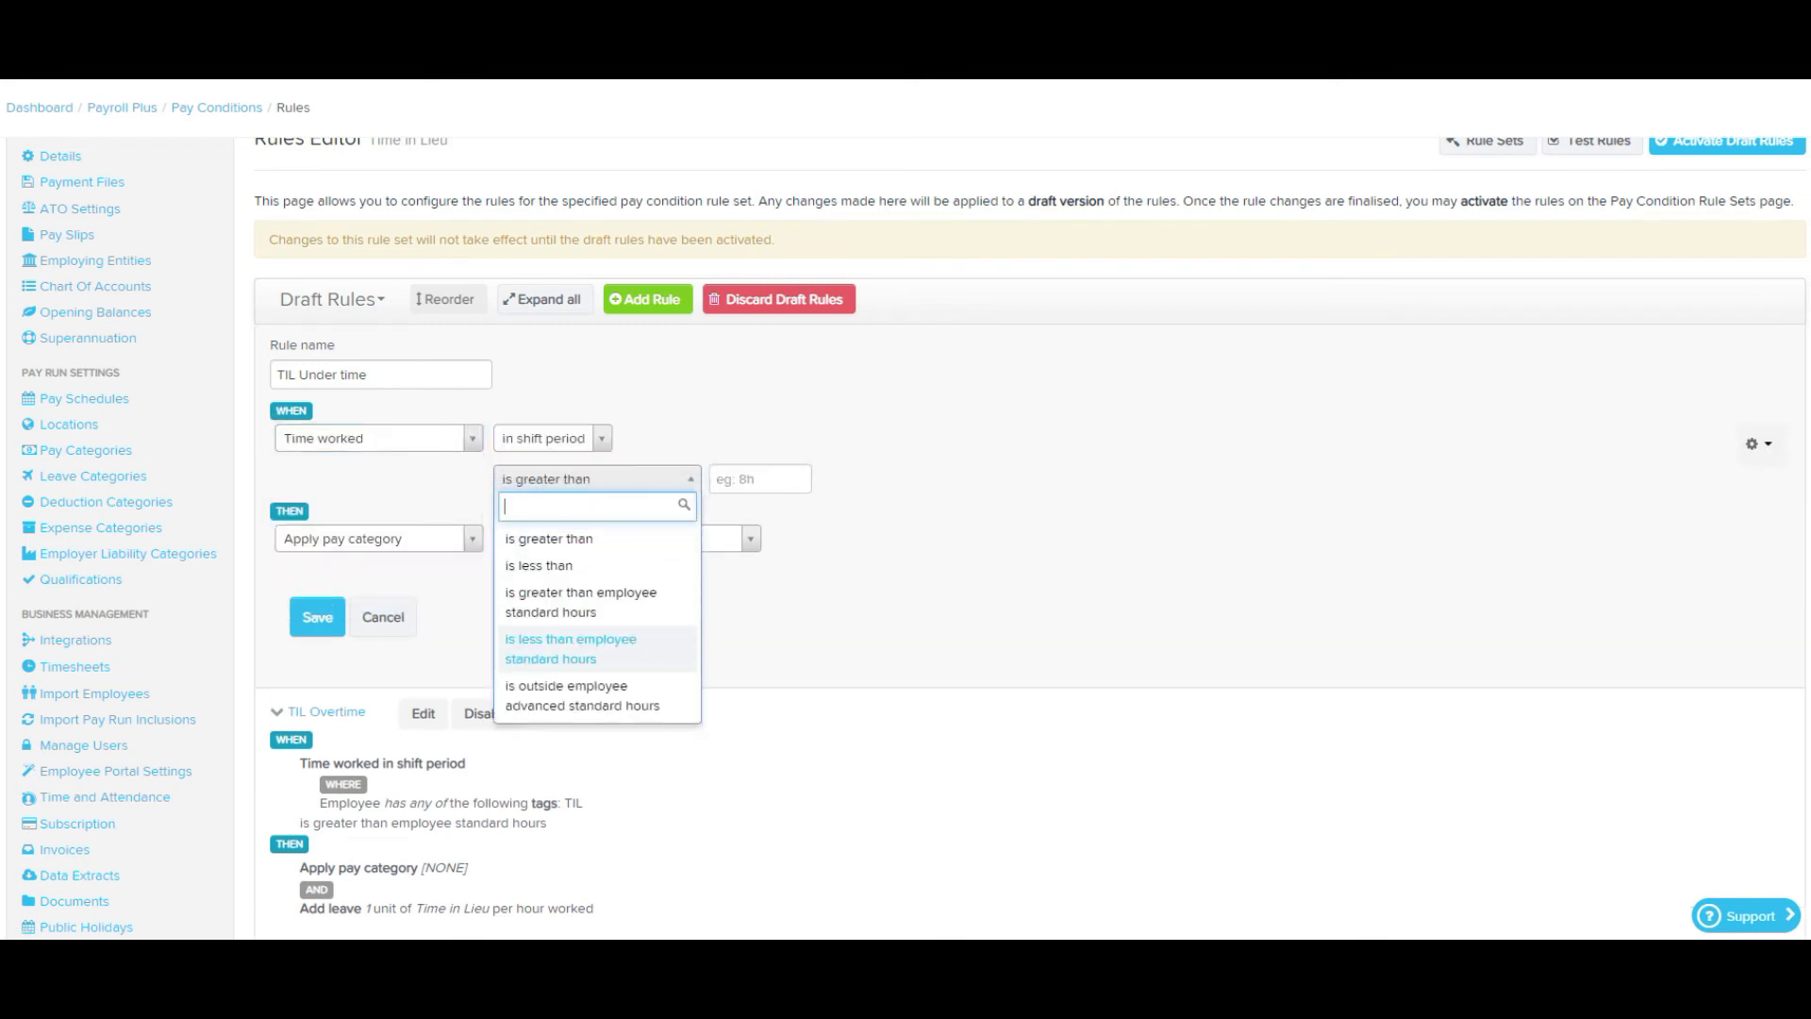
key(Return)
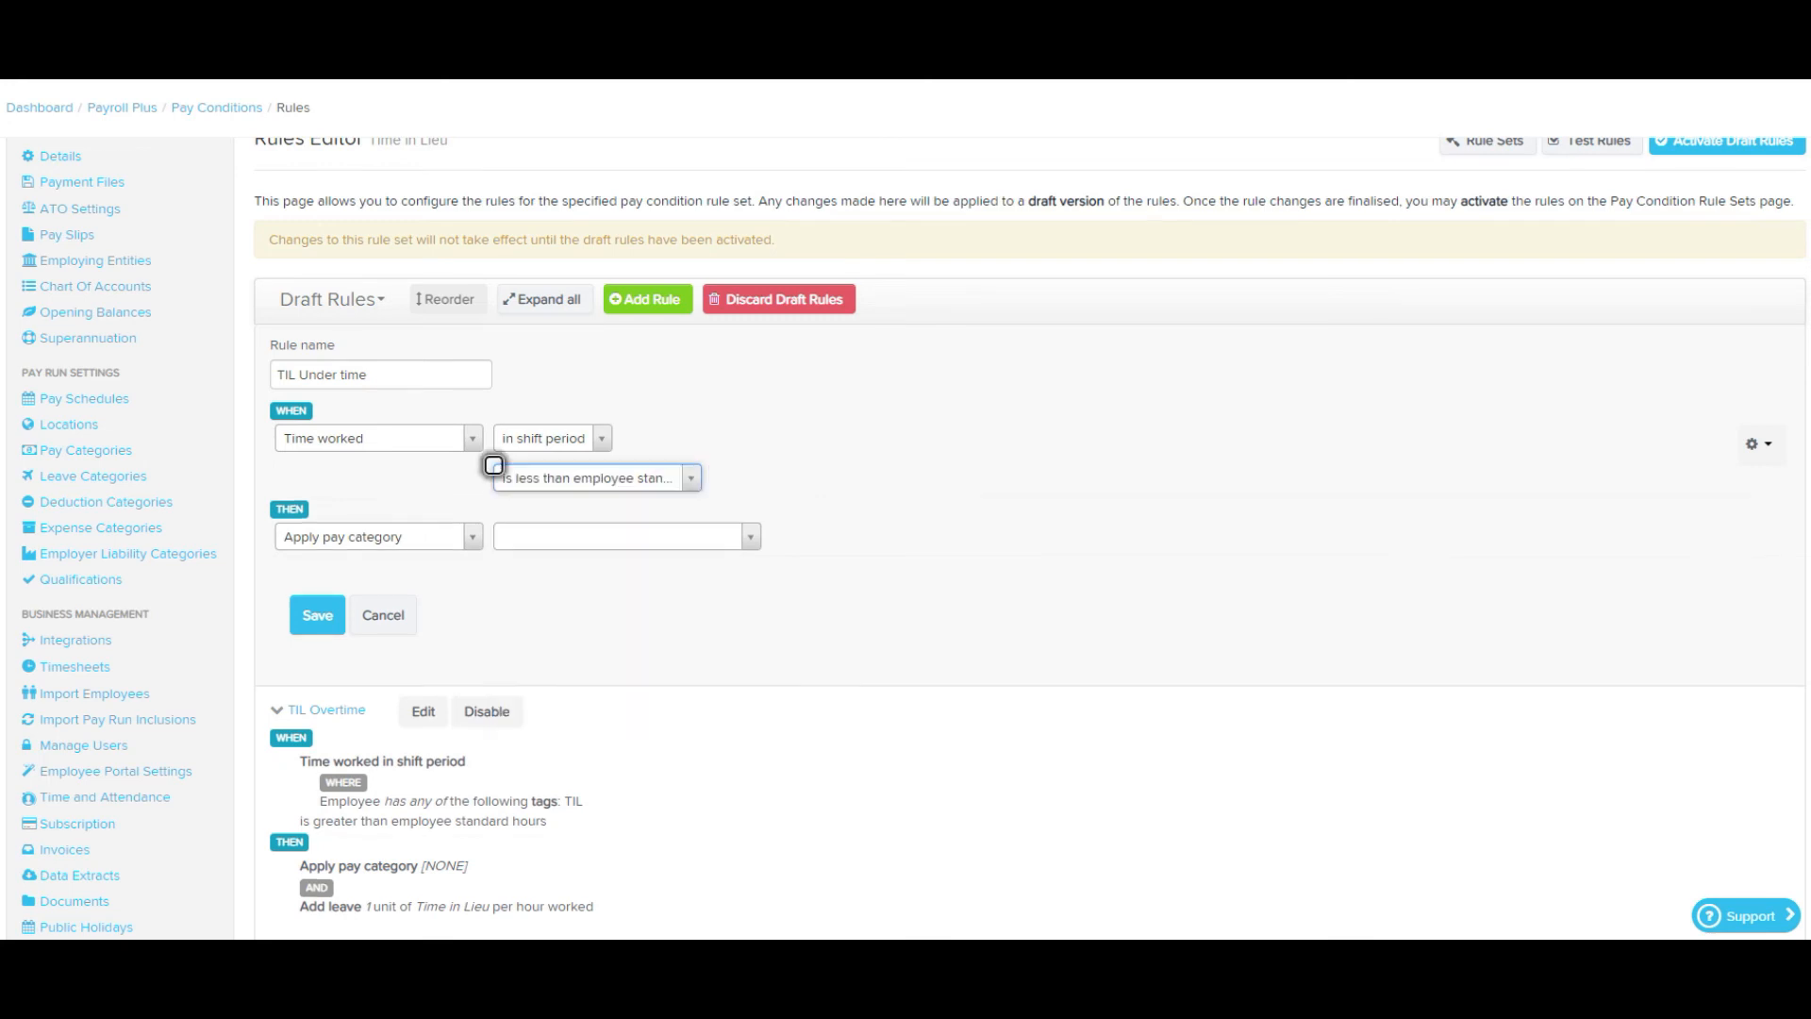
Step: Add a Where condition to the under time criterion, limiting it to employees who have any of the tags: TIL
click(1756, 443)
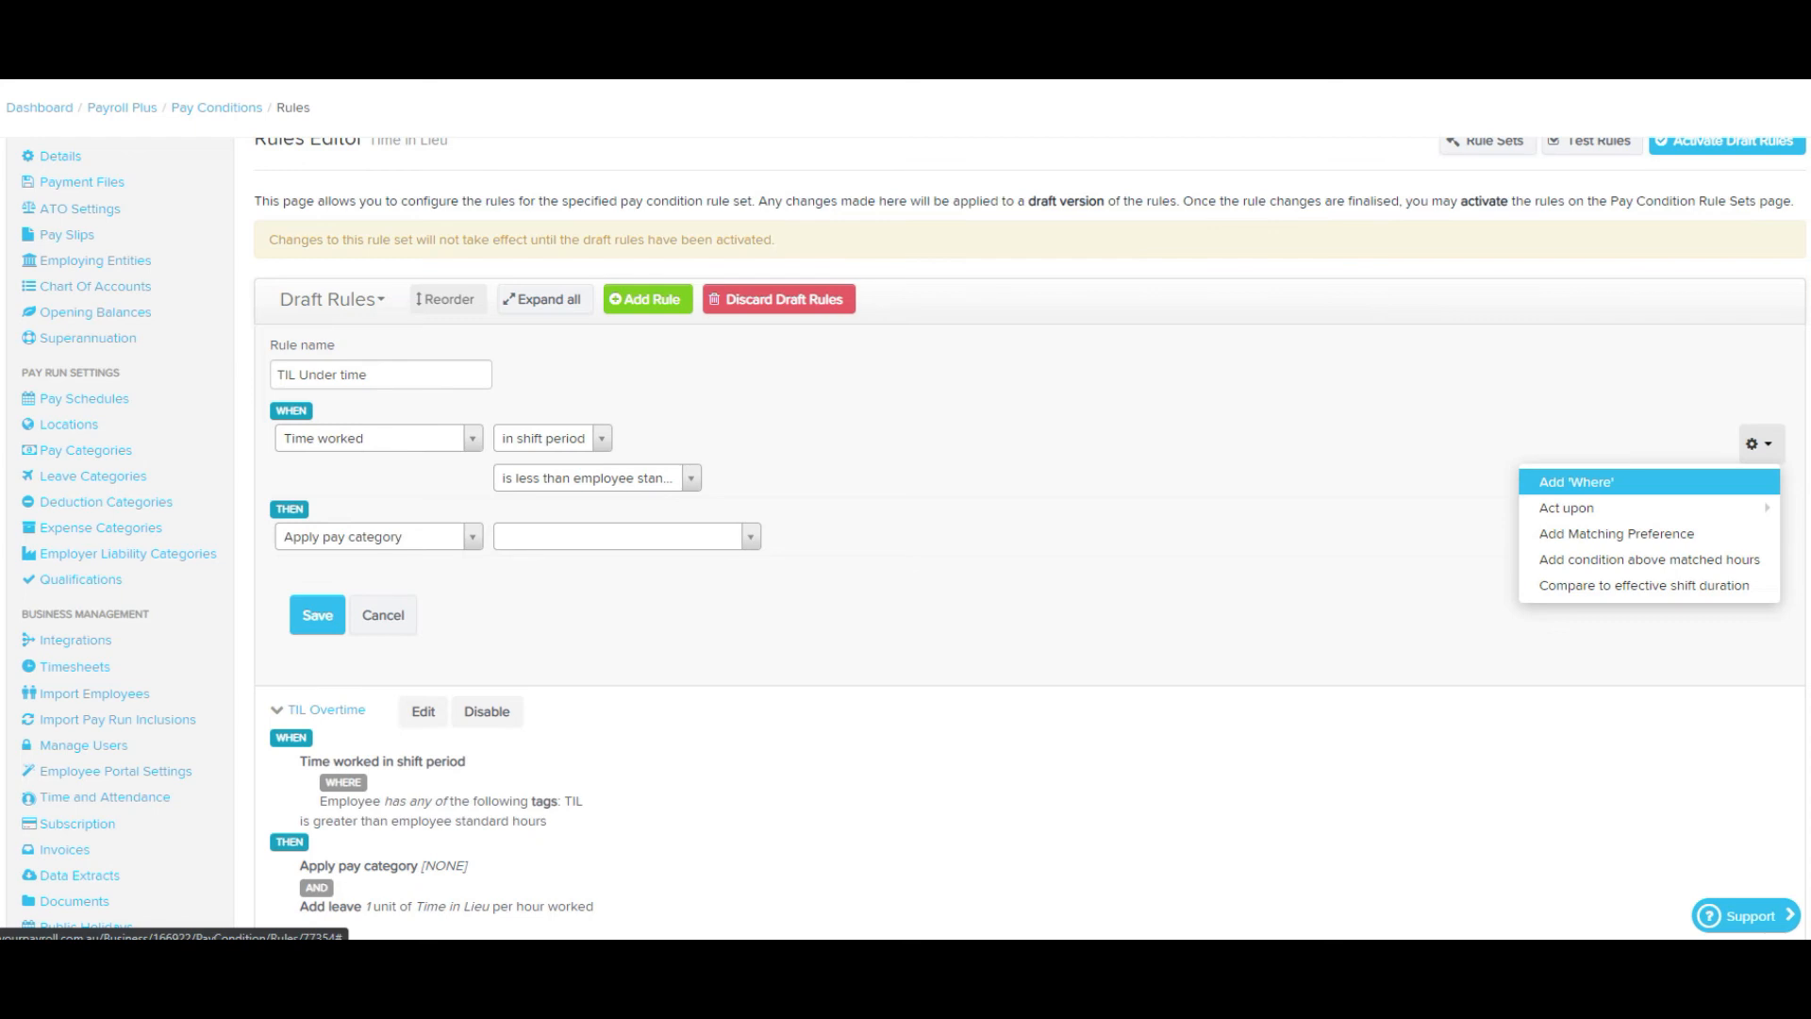
click(1576, 482)
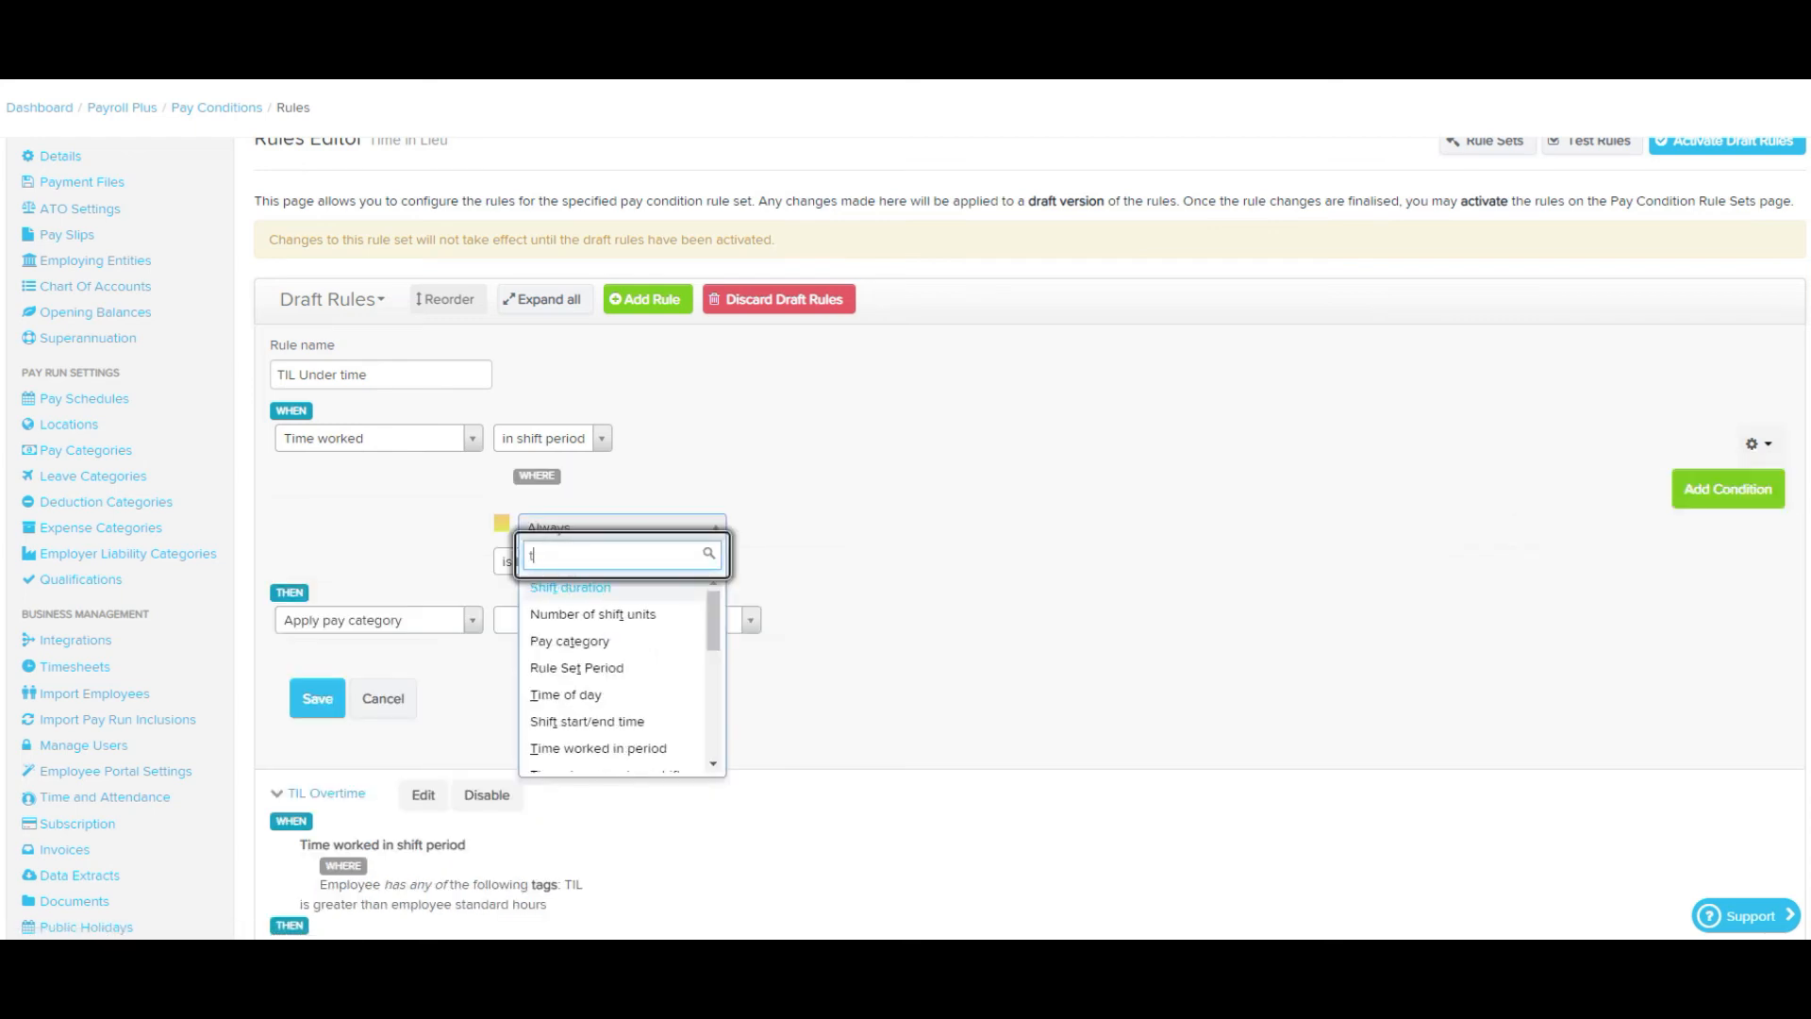
text(tag)
key(Return)
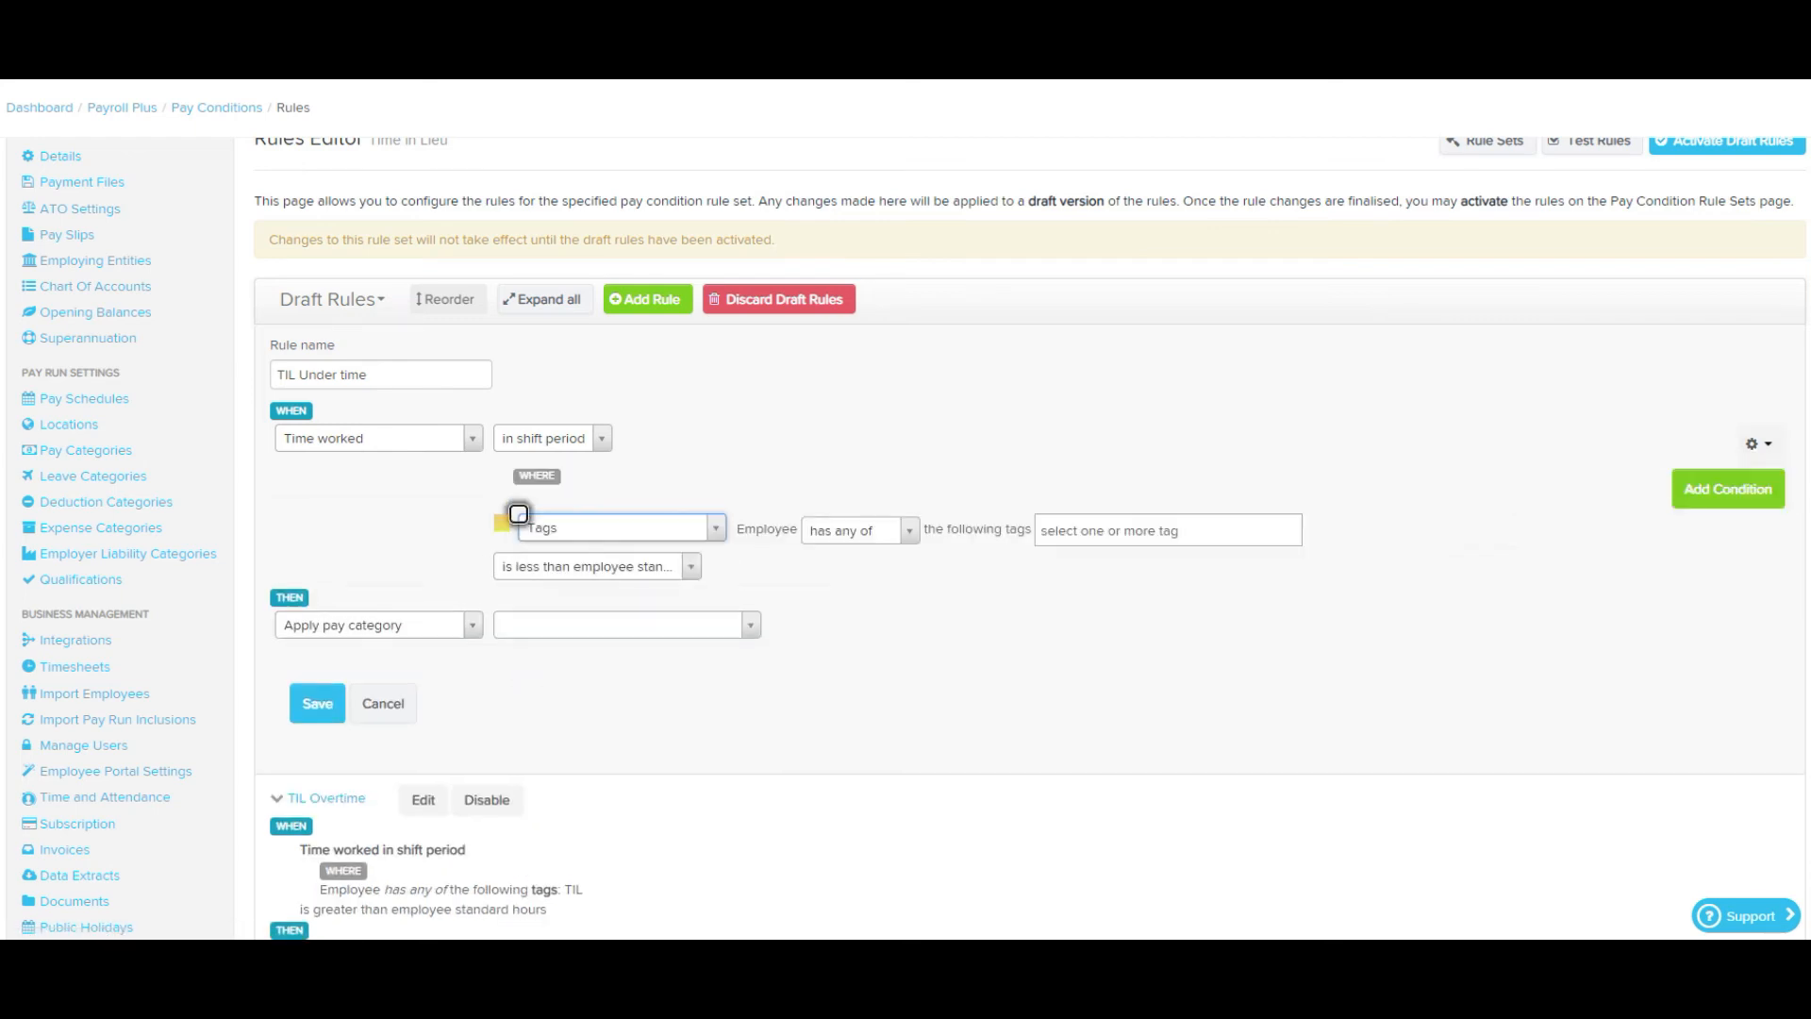
text(til)
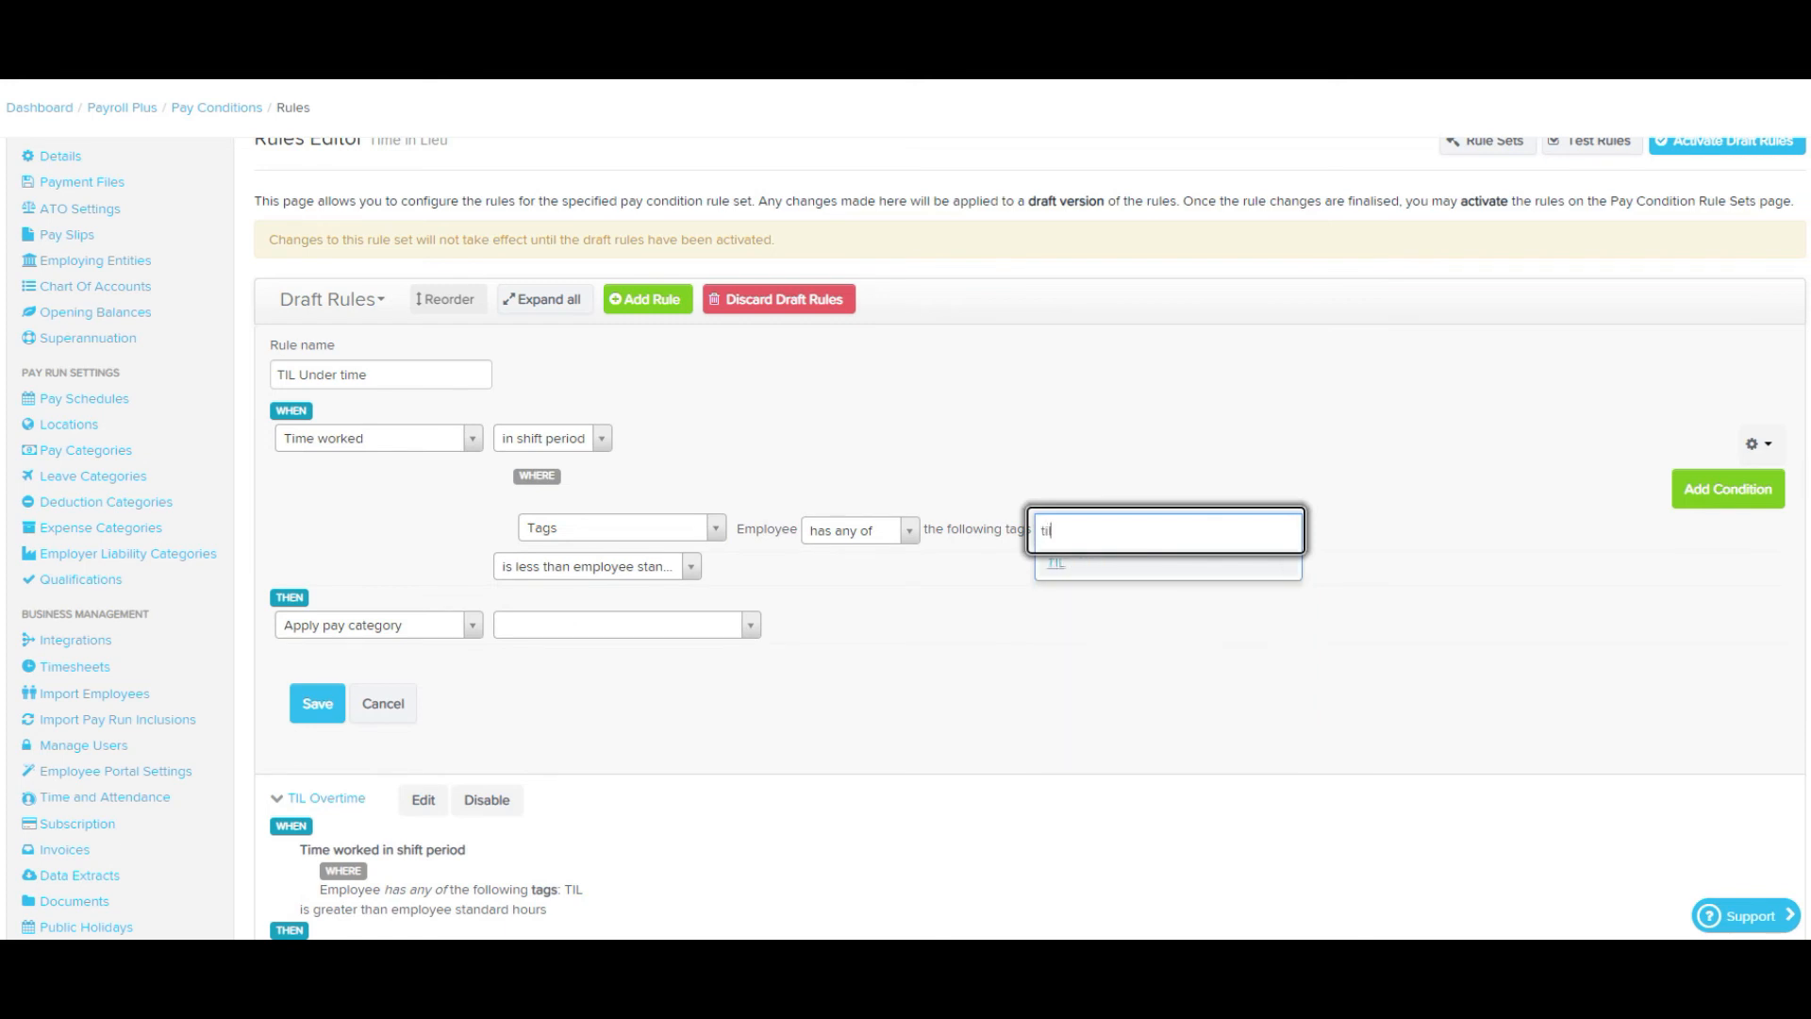
key(Return)
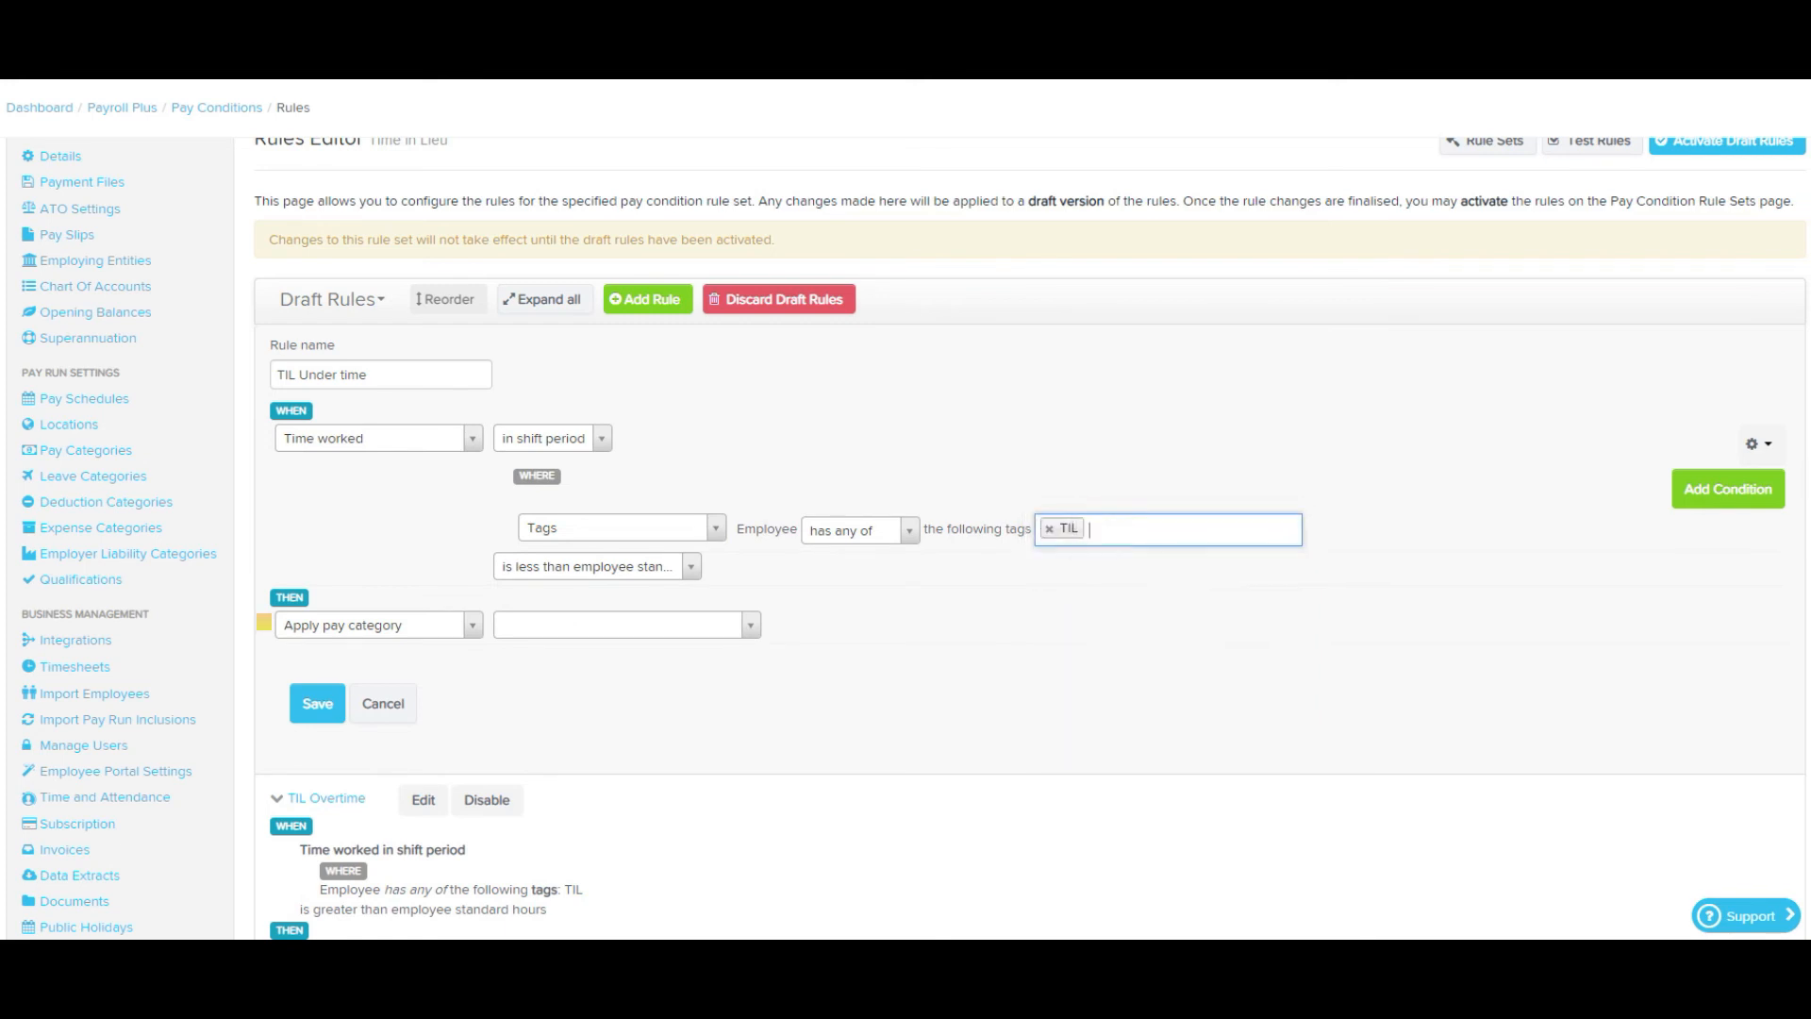
Step: Set the rule's outcome to Add remaining time, with a follow-up action applying the [NONE] pay category
click(378, 625)
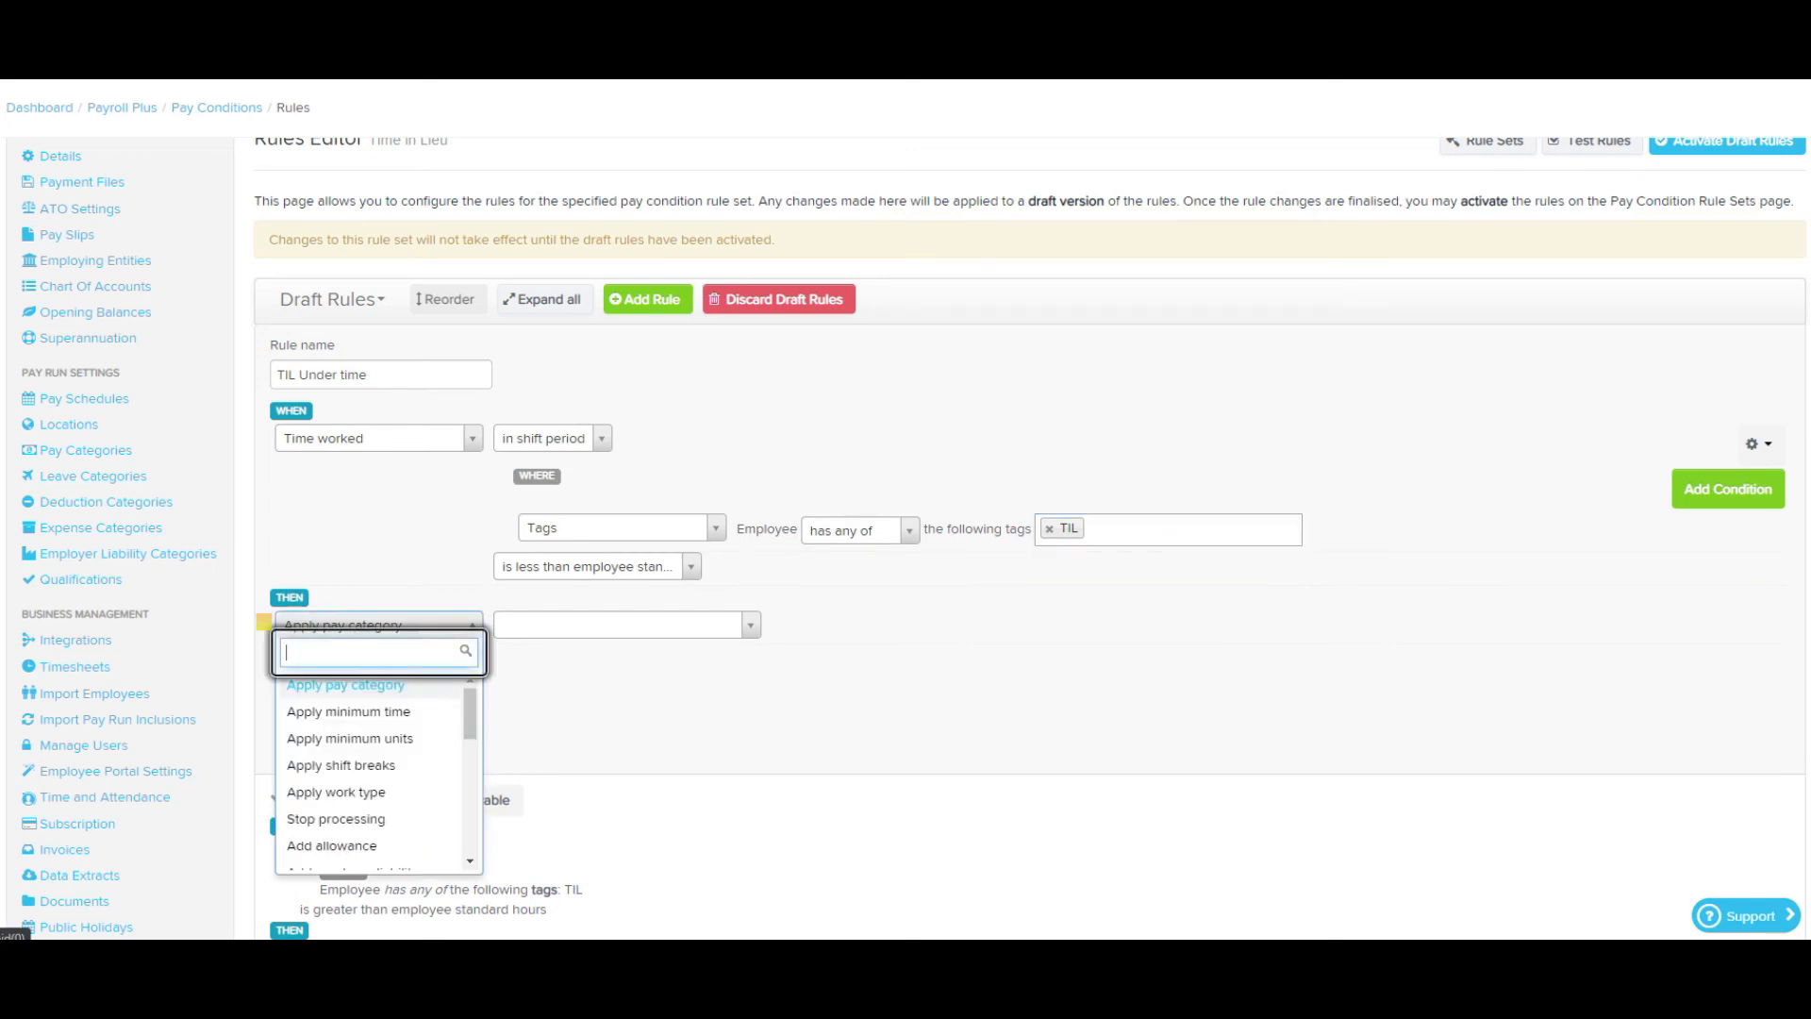
text(rem)
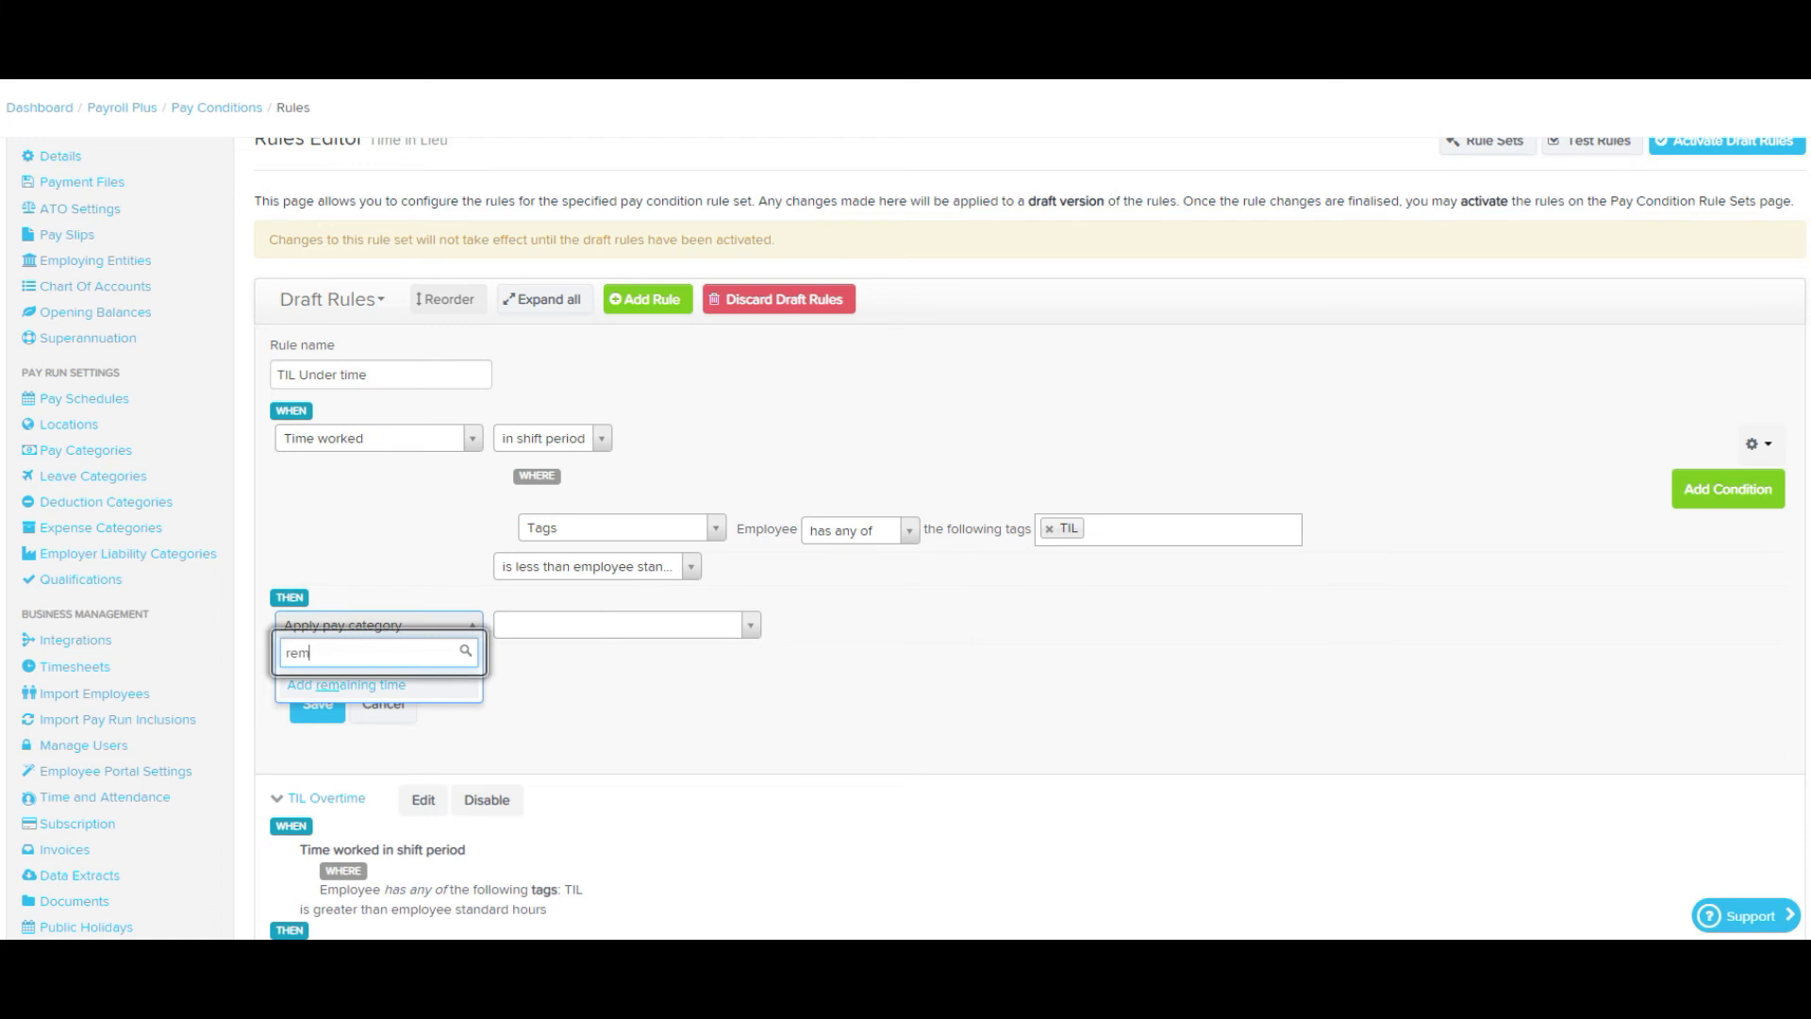
key(Return)
click(1738, 630)
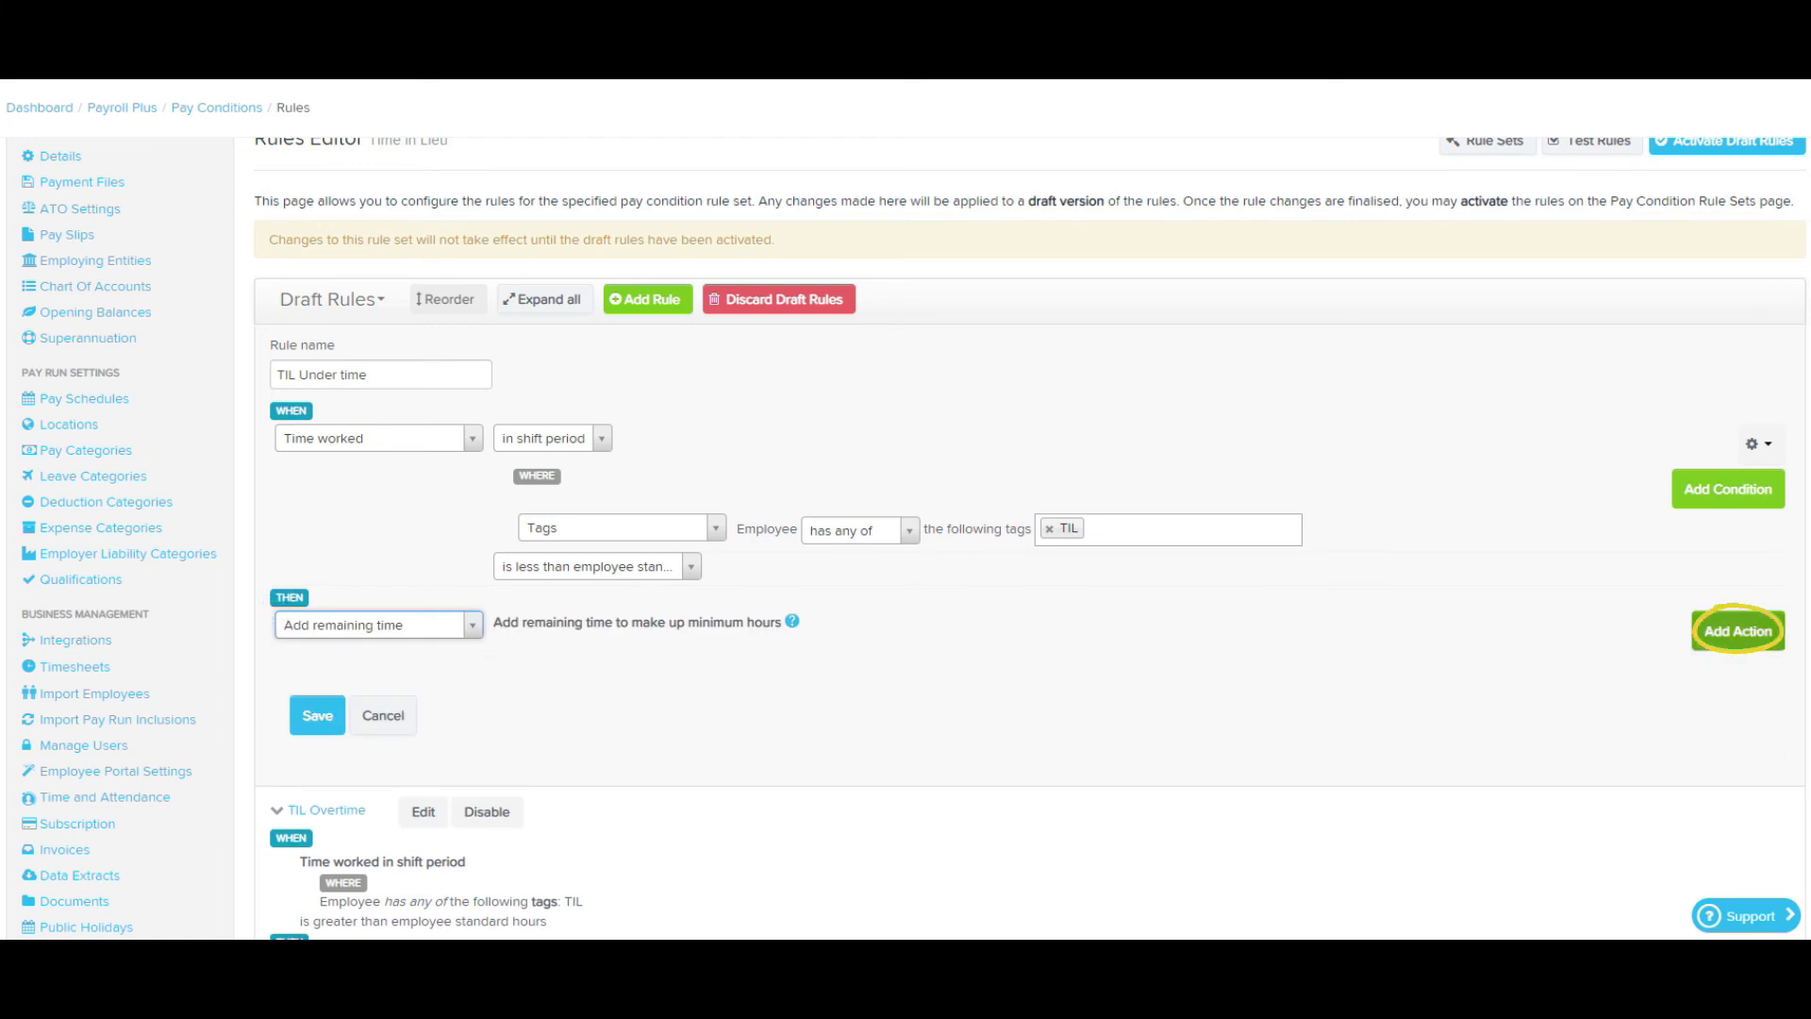
click(850, 710)
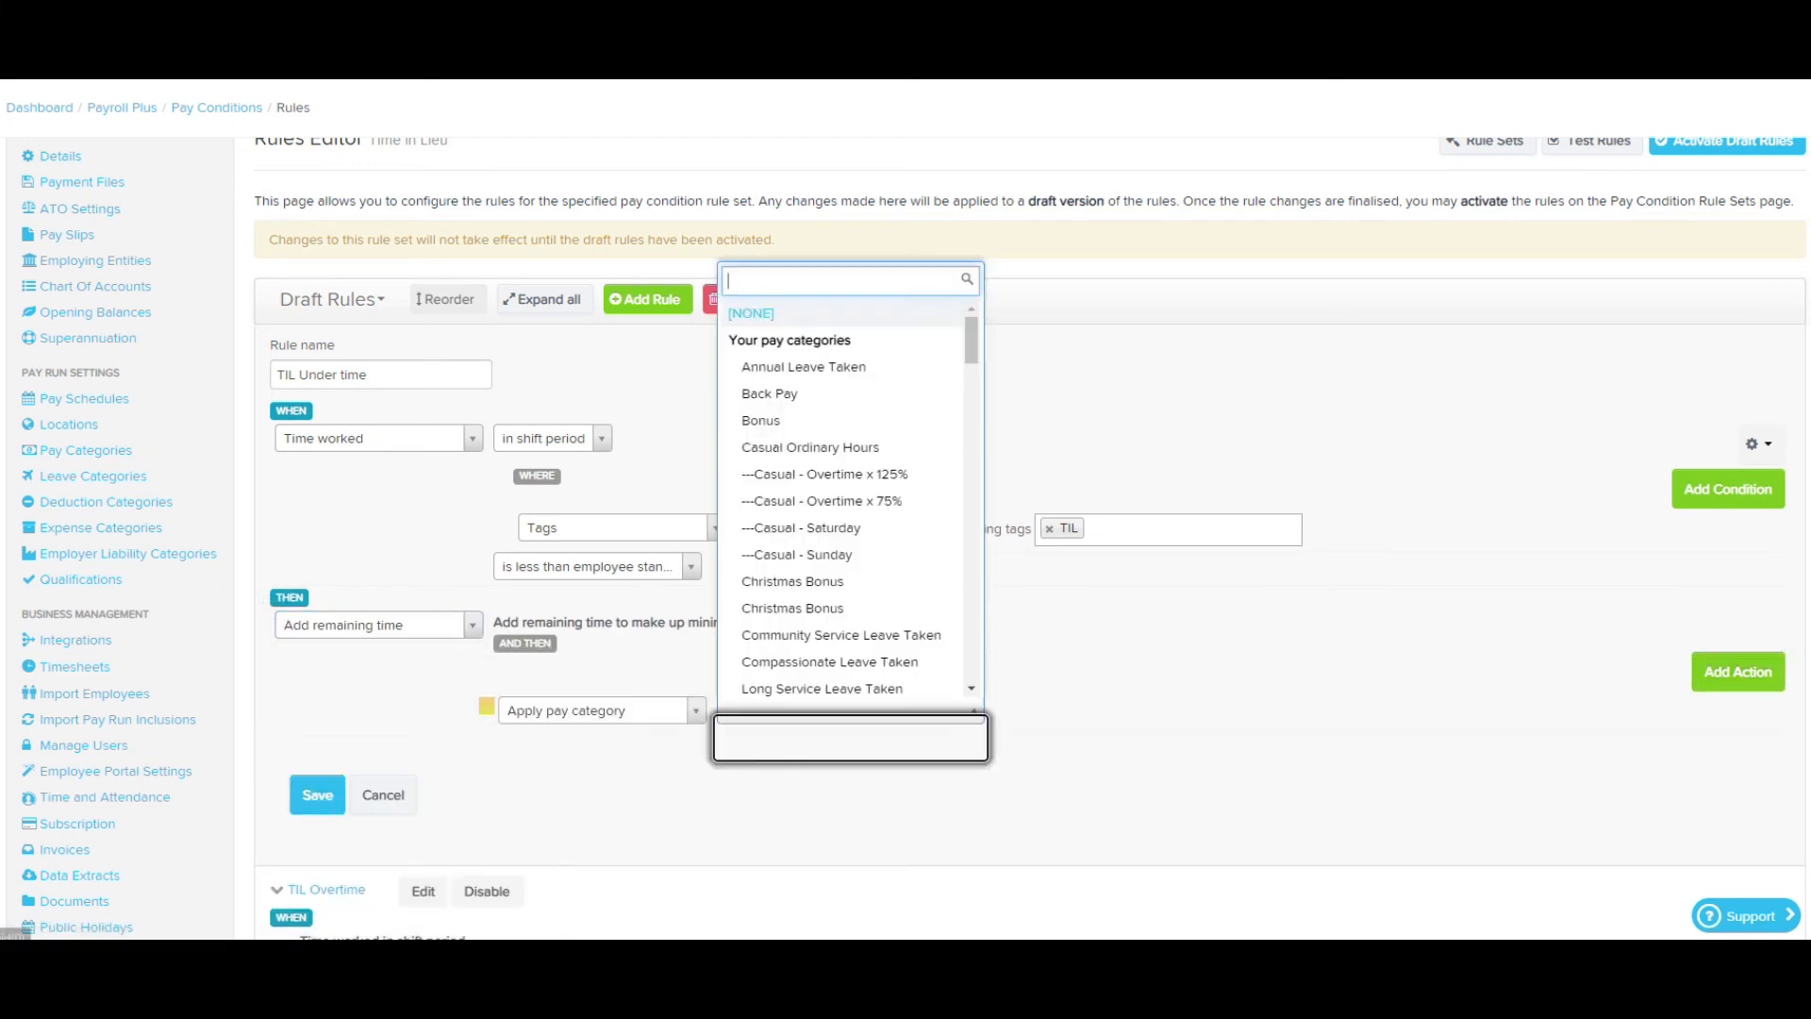
click(751, 313)
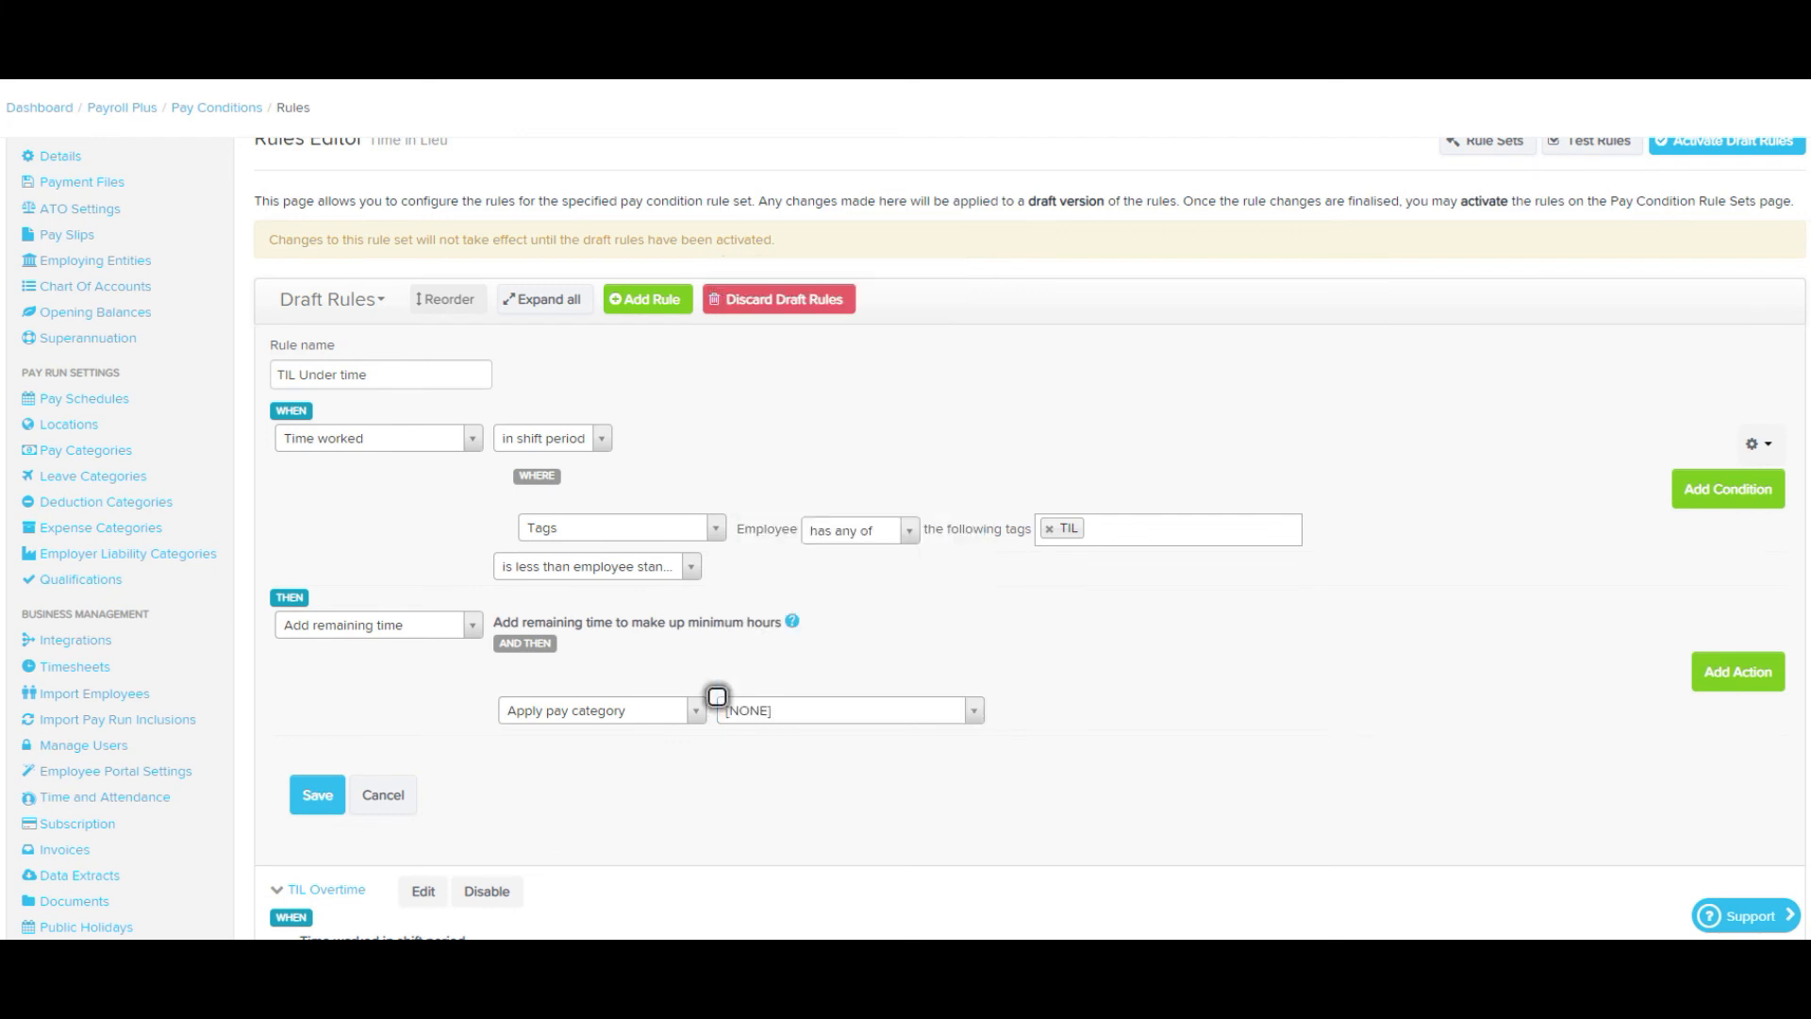
Step: Add another follow-up action that accrues -1 units of Time in Lieu leave per hour worked
click(1738, 671)
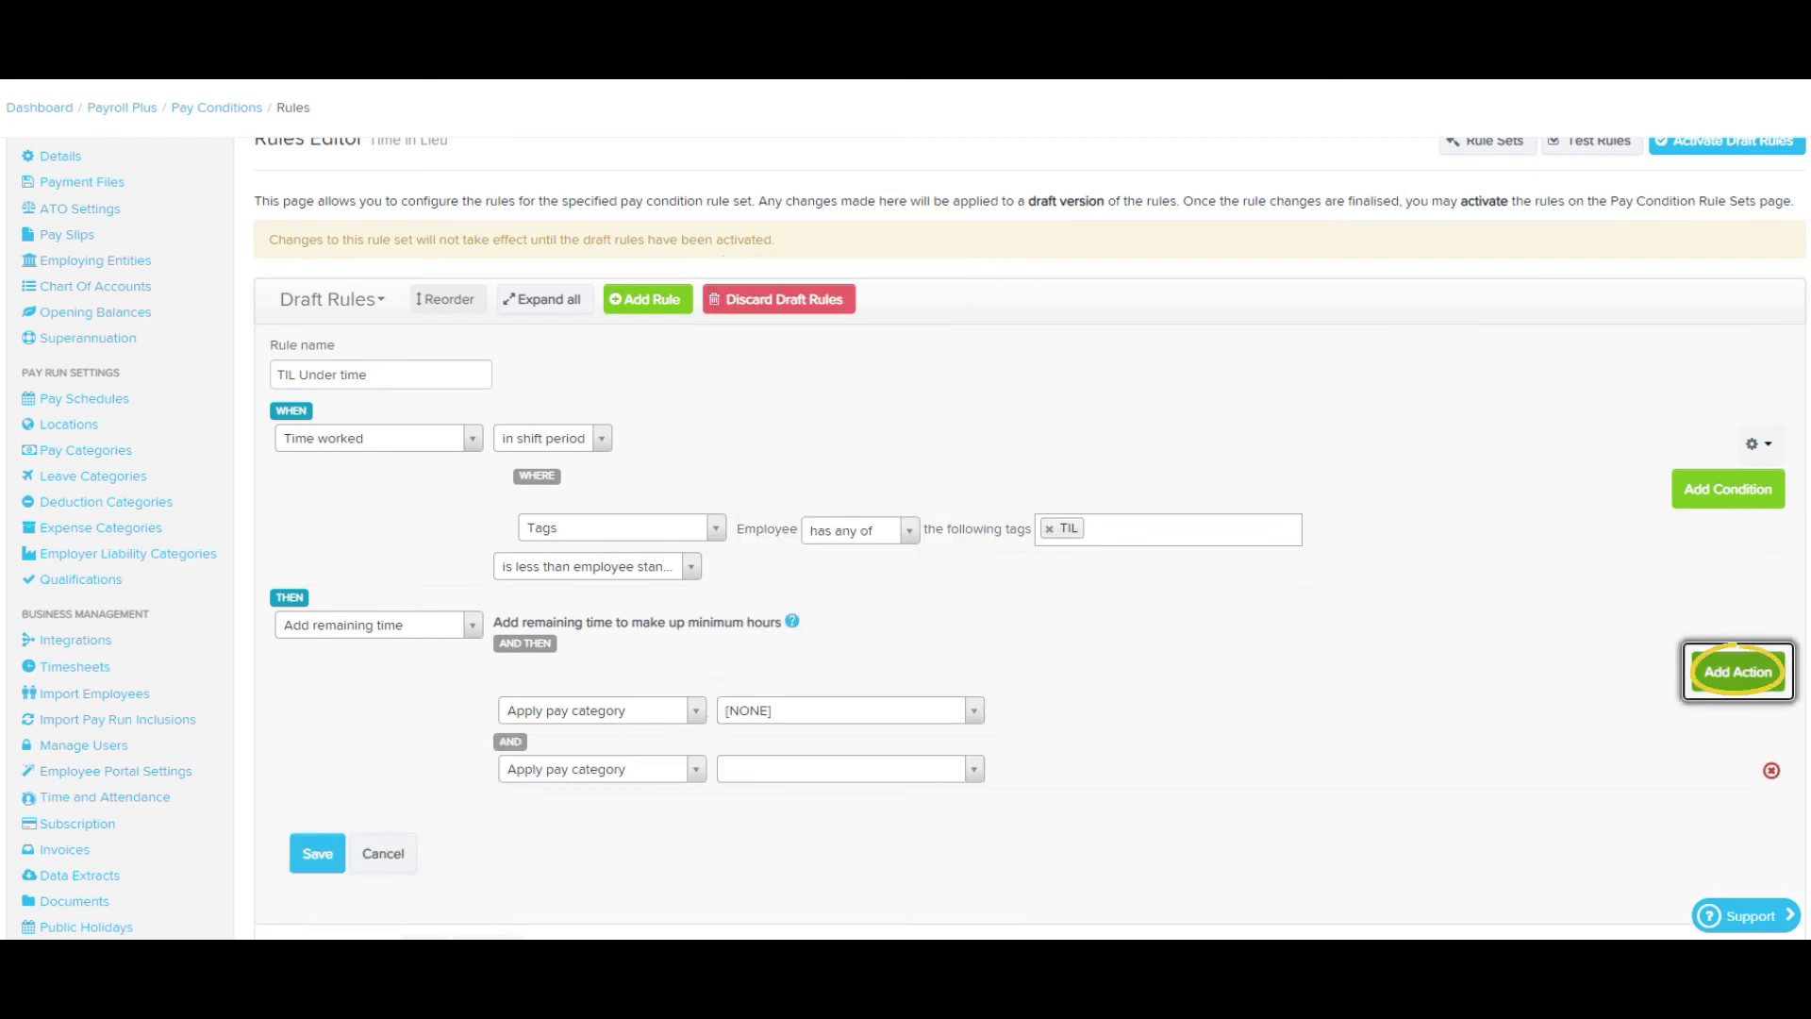
click(601, 768)
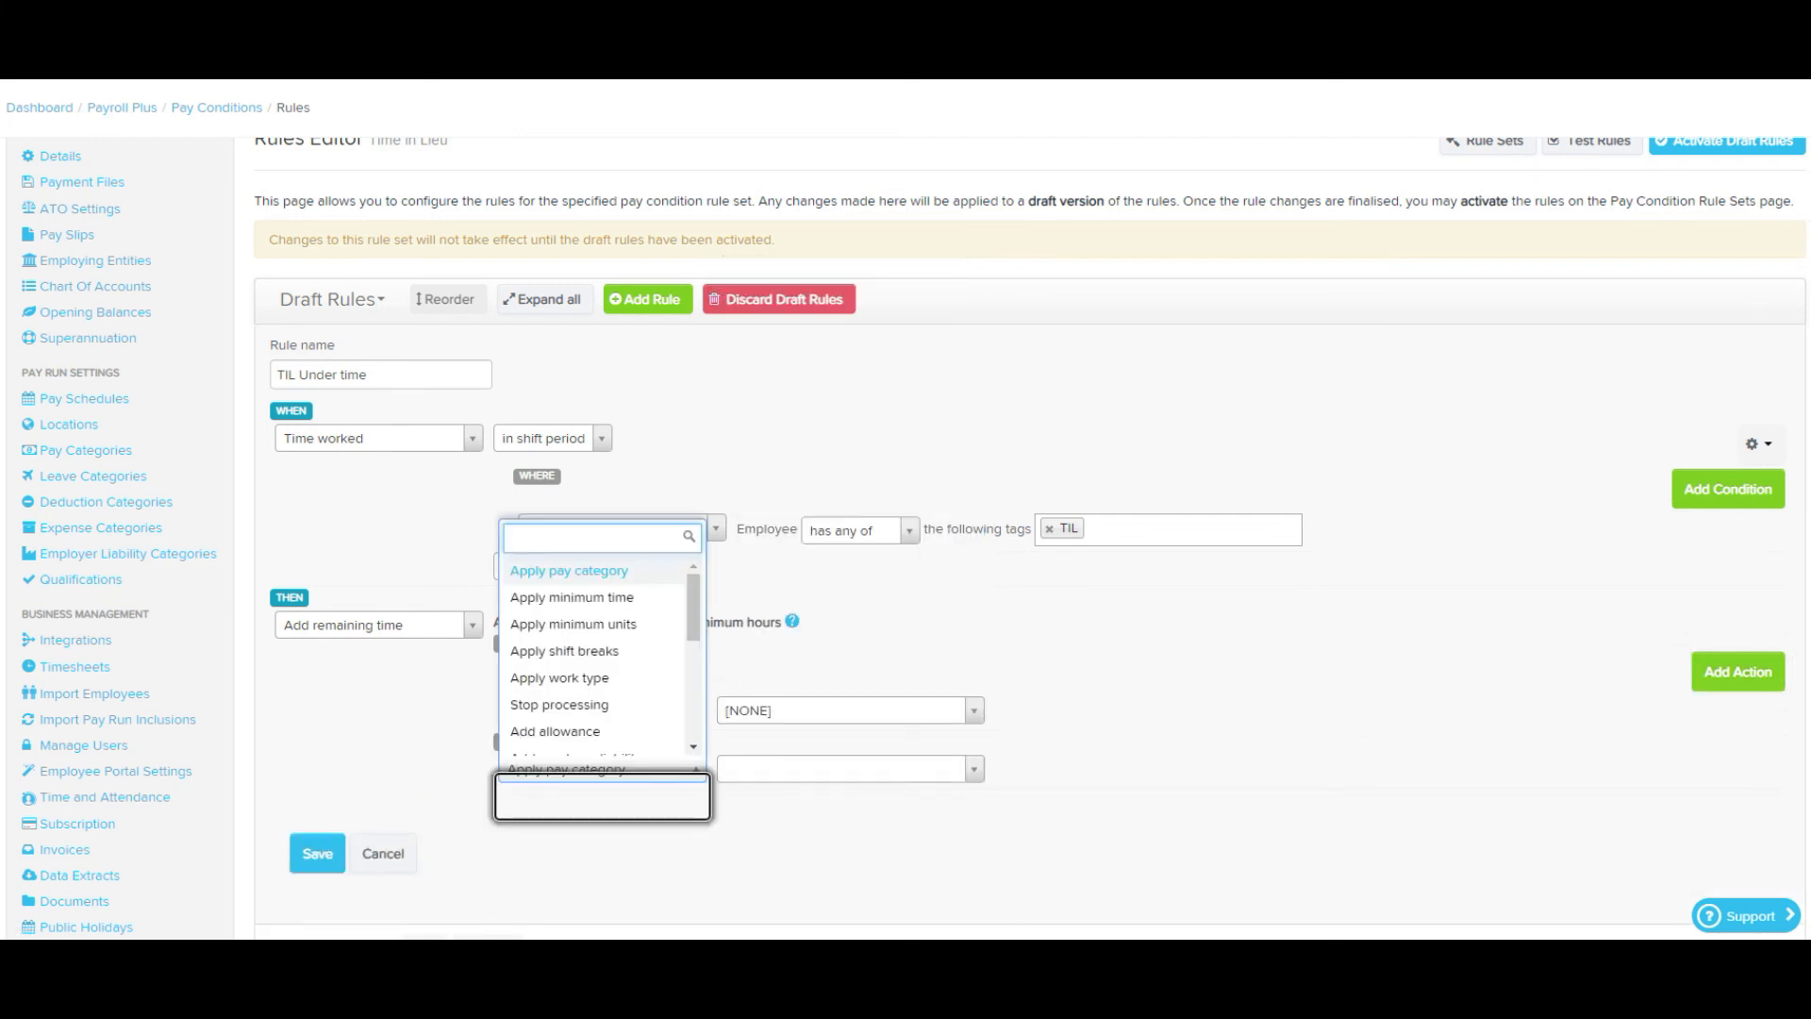
text(leav)
key(Return)
key(Tab)
text(-1)
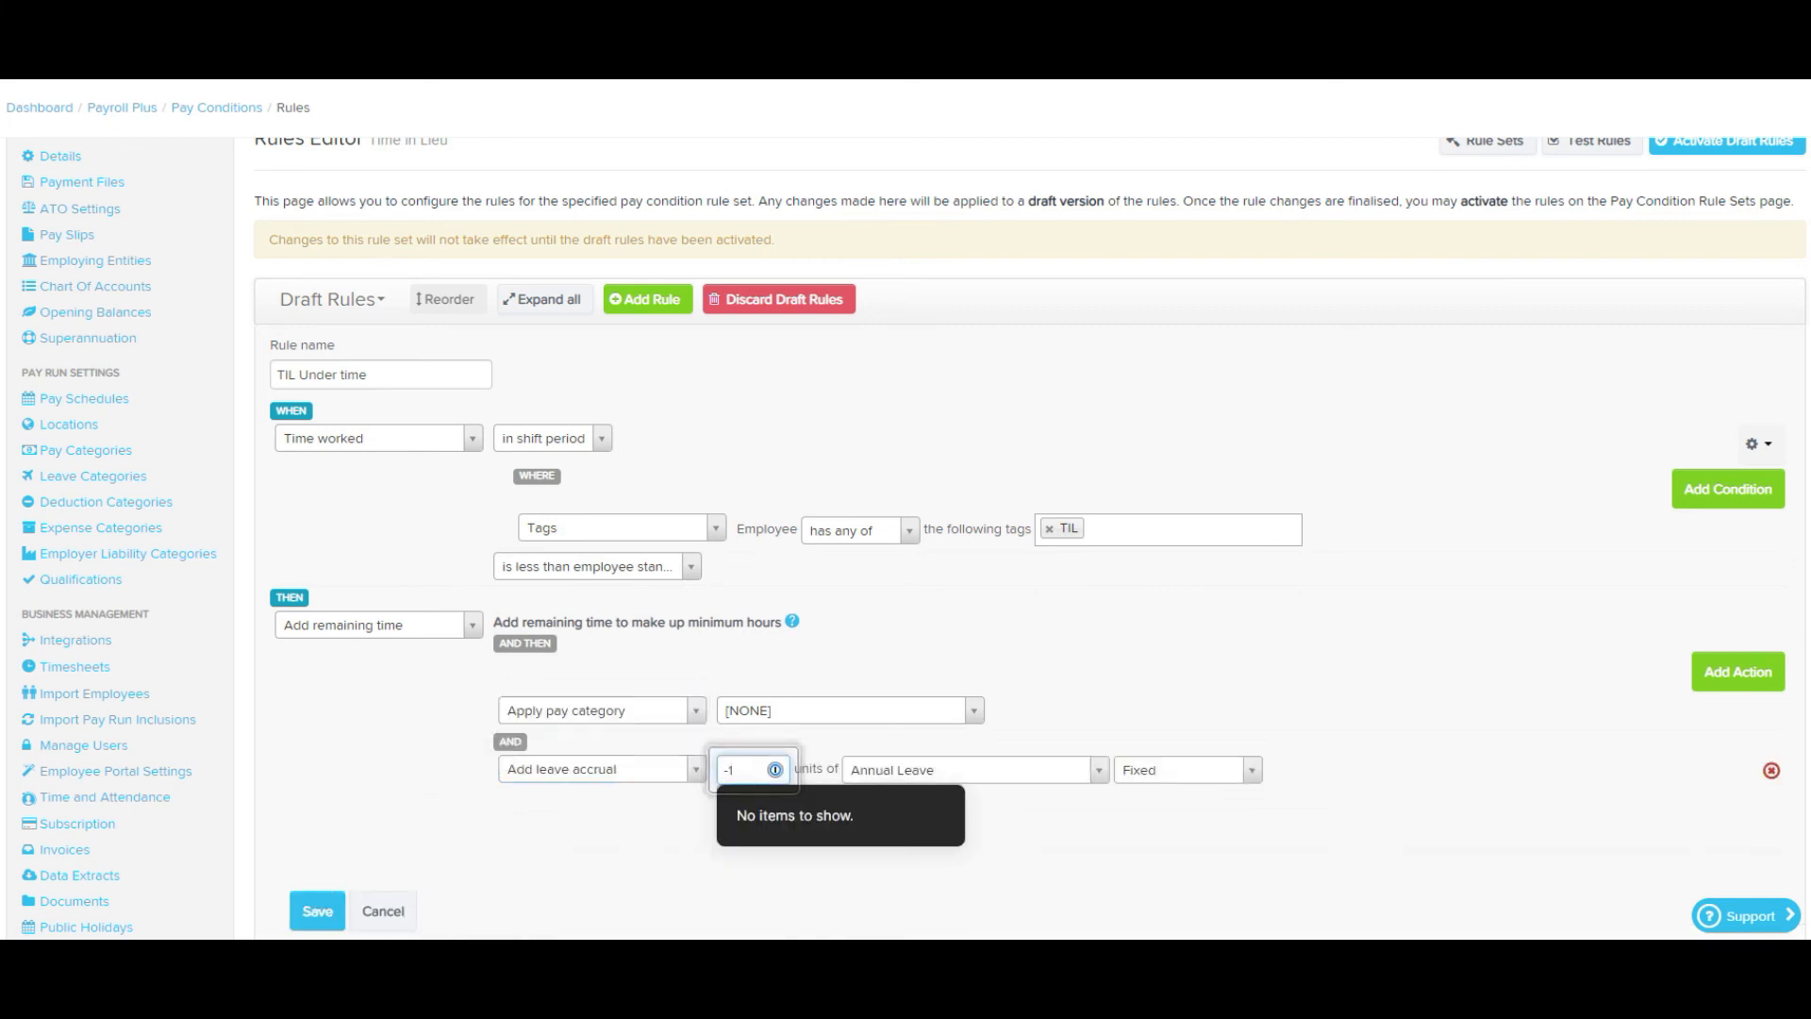
key(Tab)
text(time)
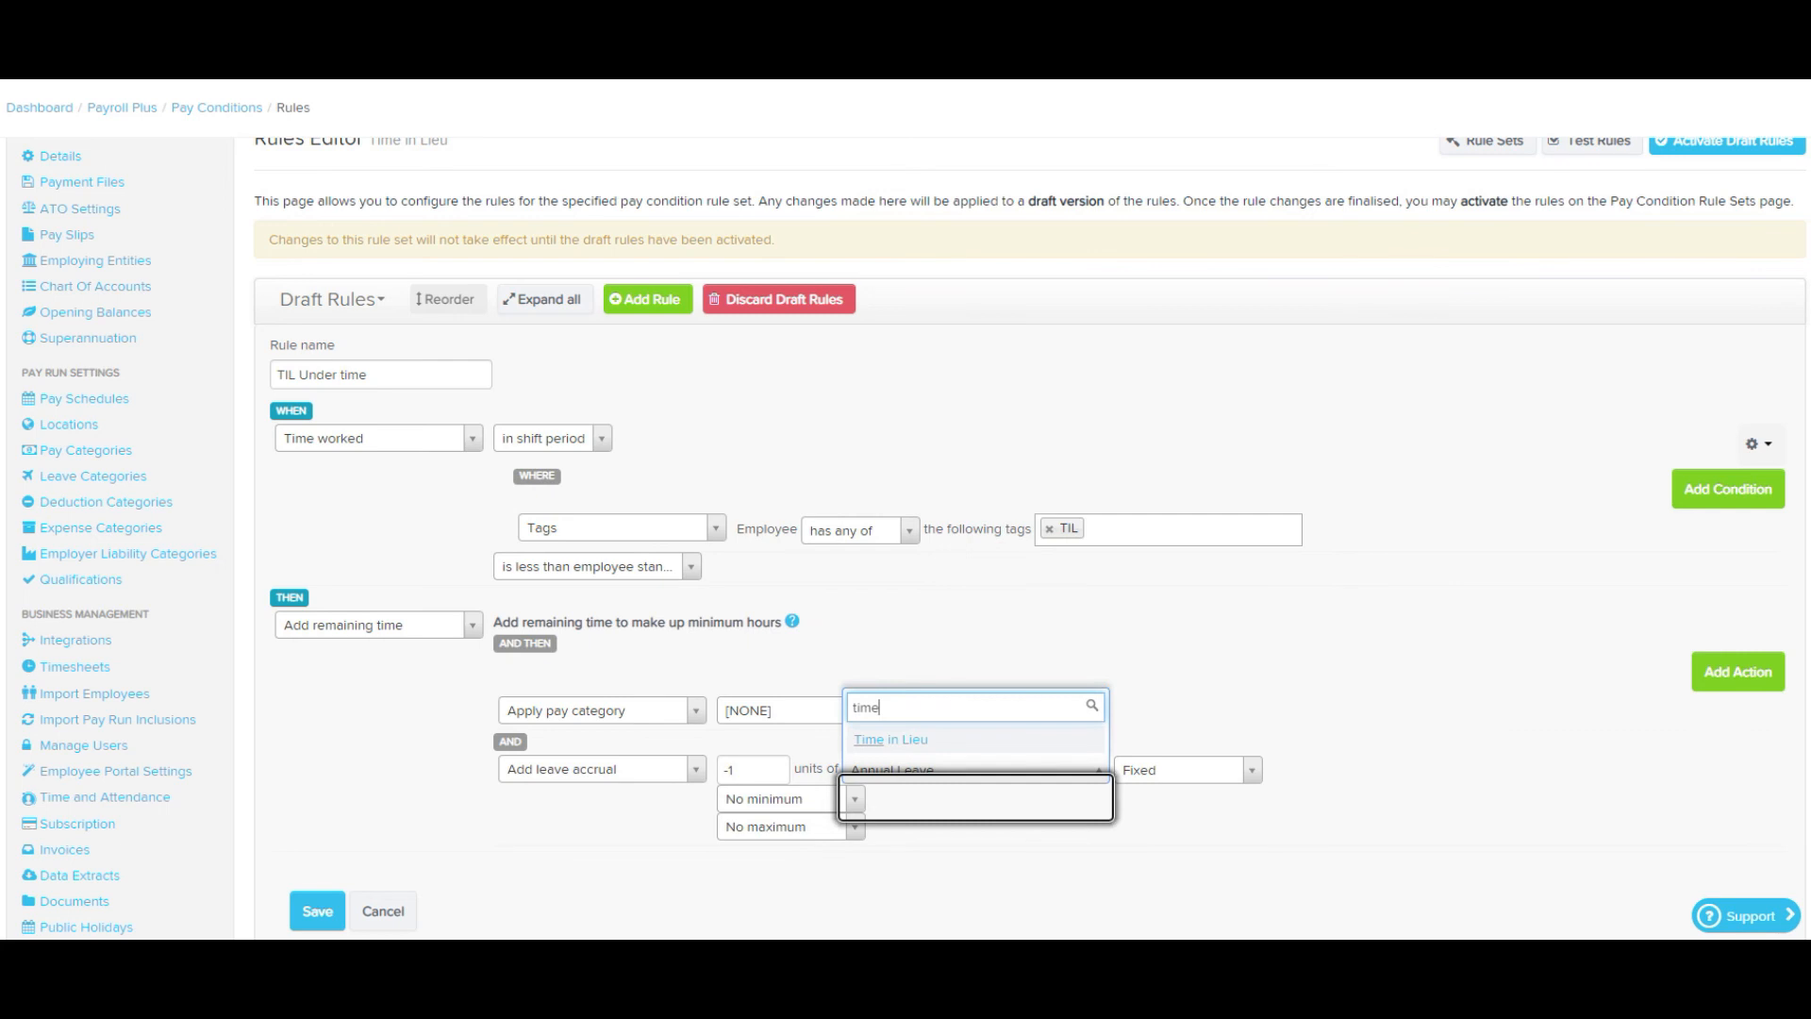
key(Return)
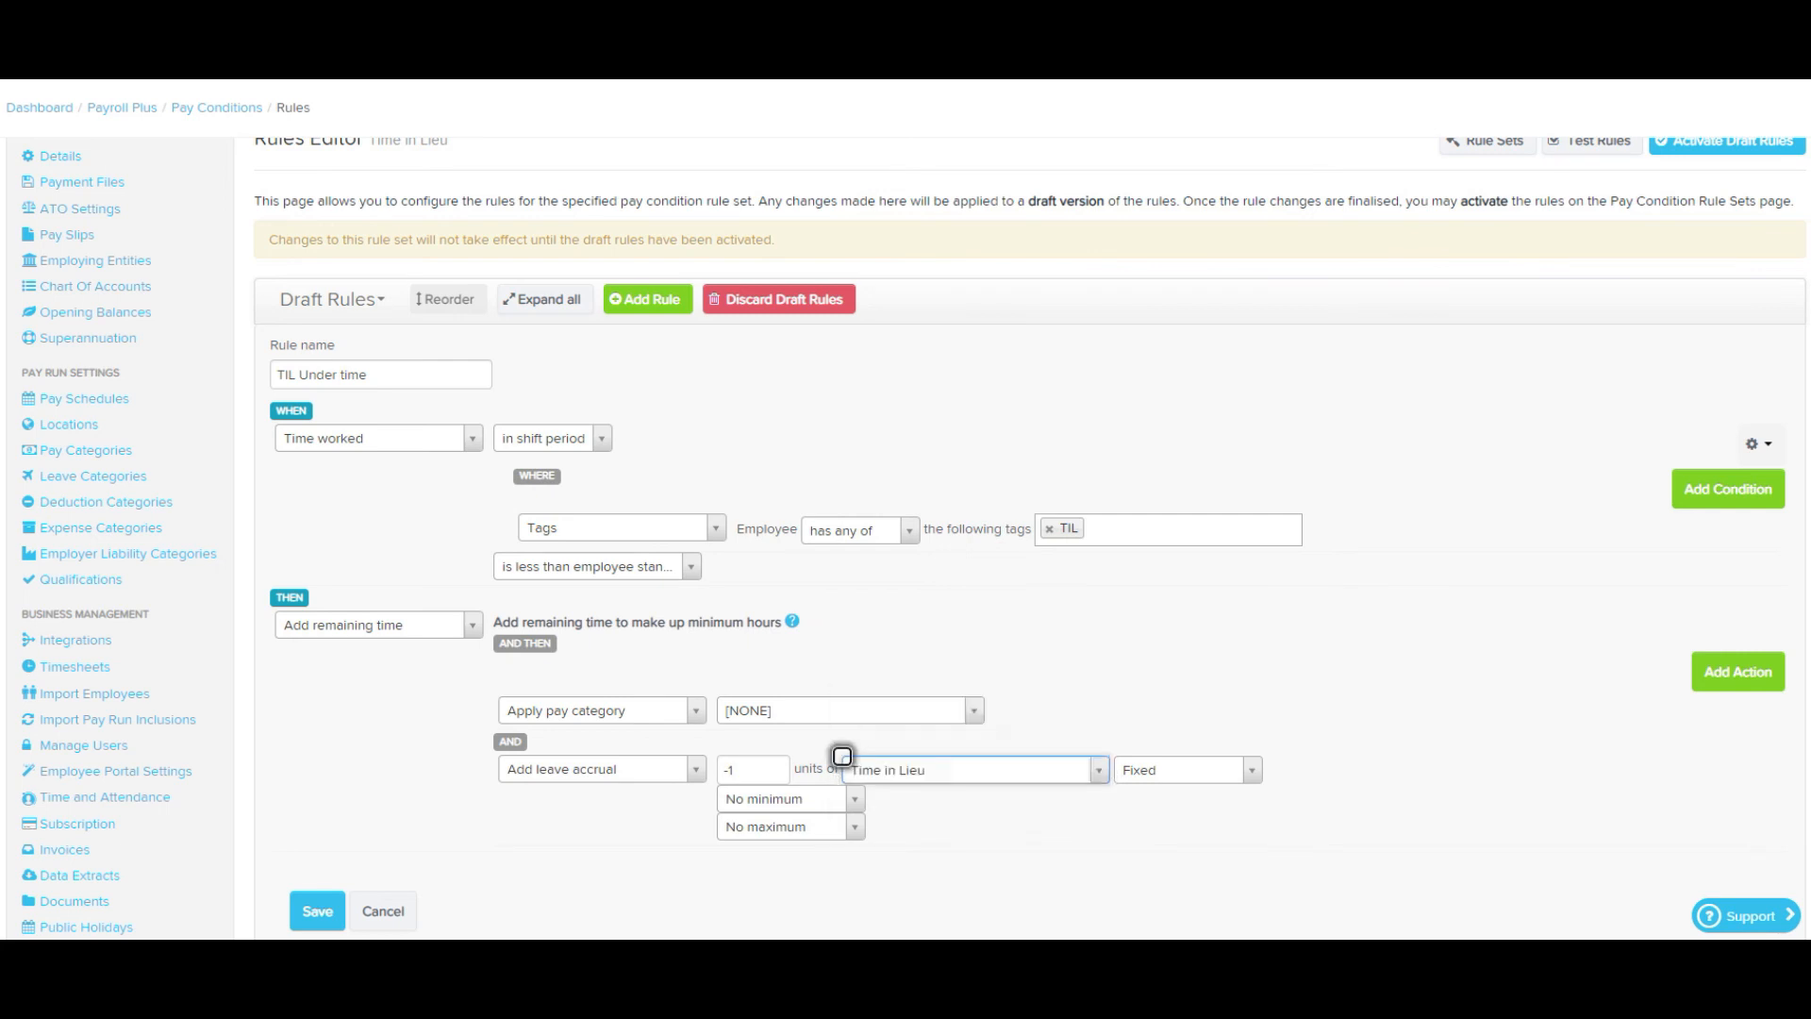
key(Tab)
key(Return)
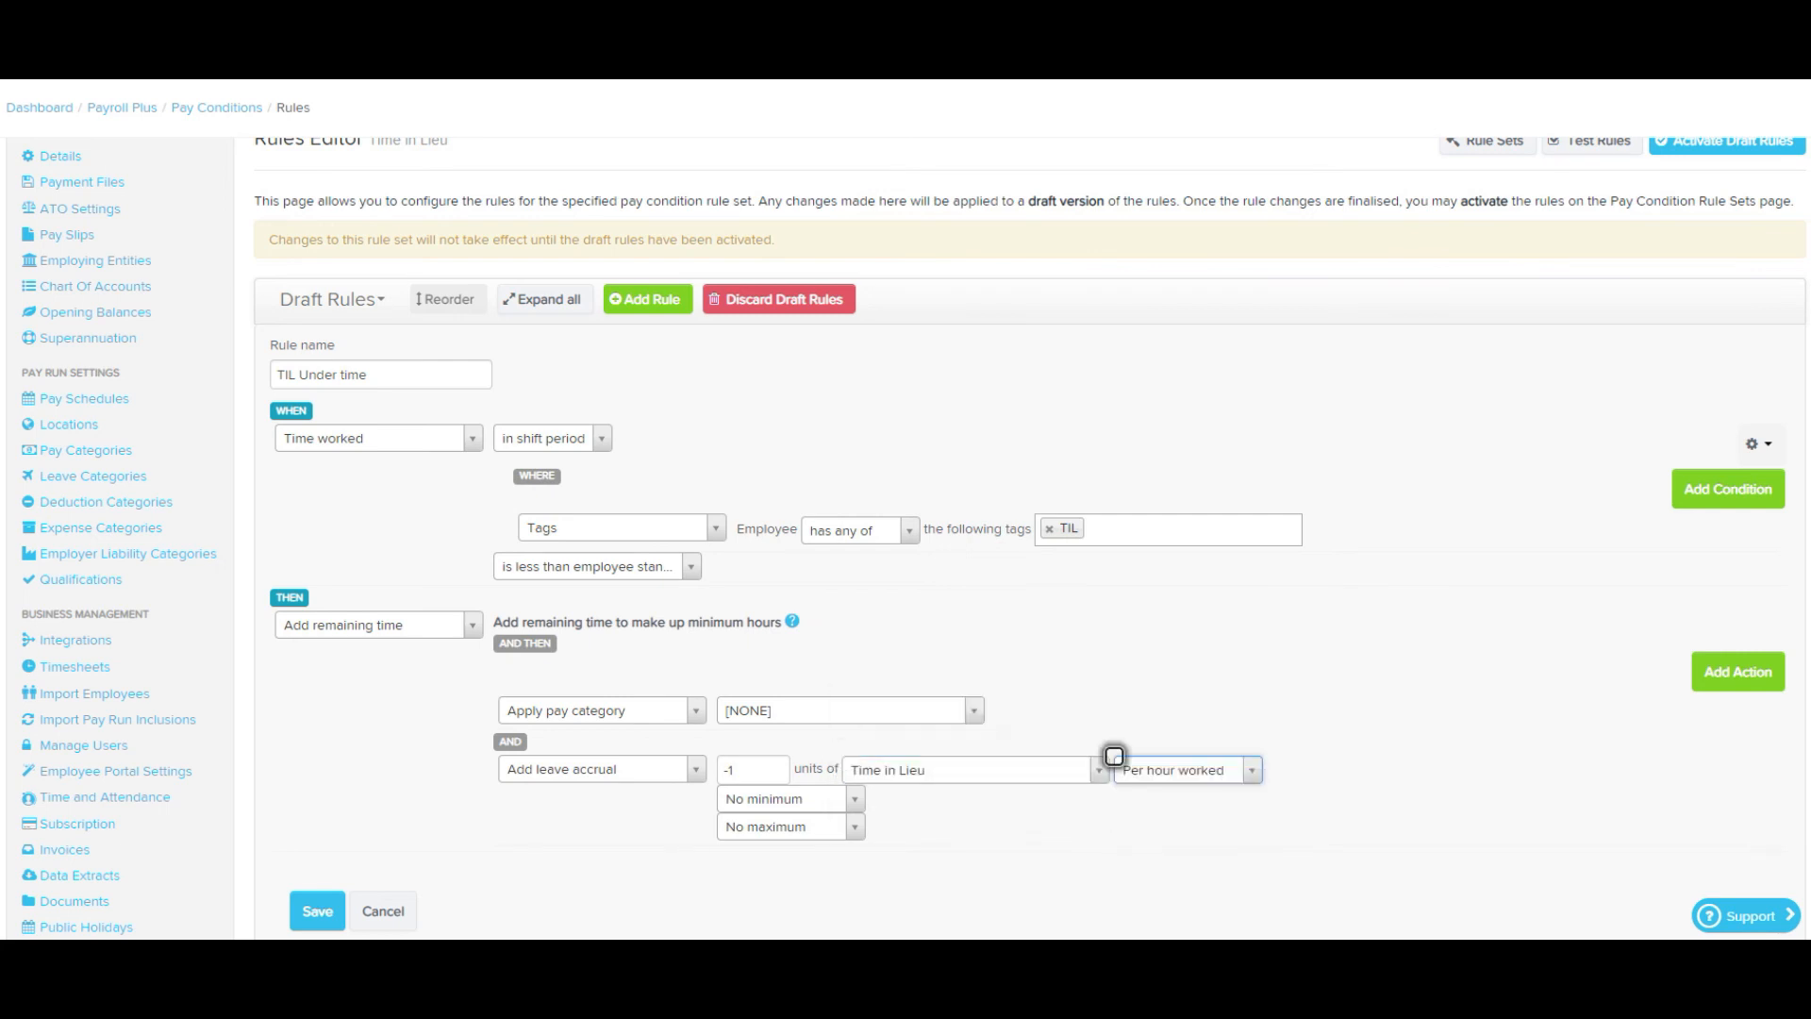
Step: Save the TIL Under time rule and activate the draft rules of the Time in Lieu rule set
click(318, 911)
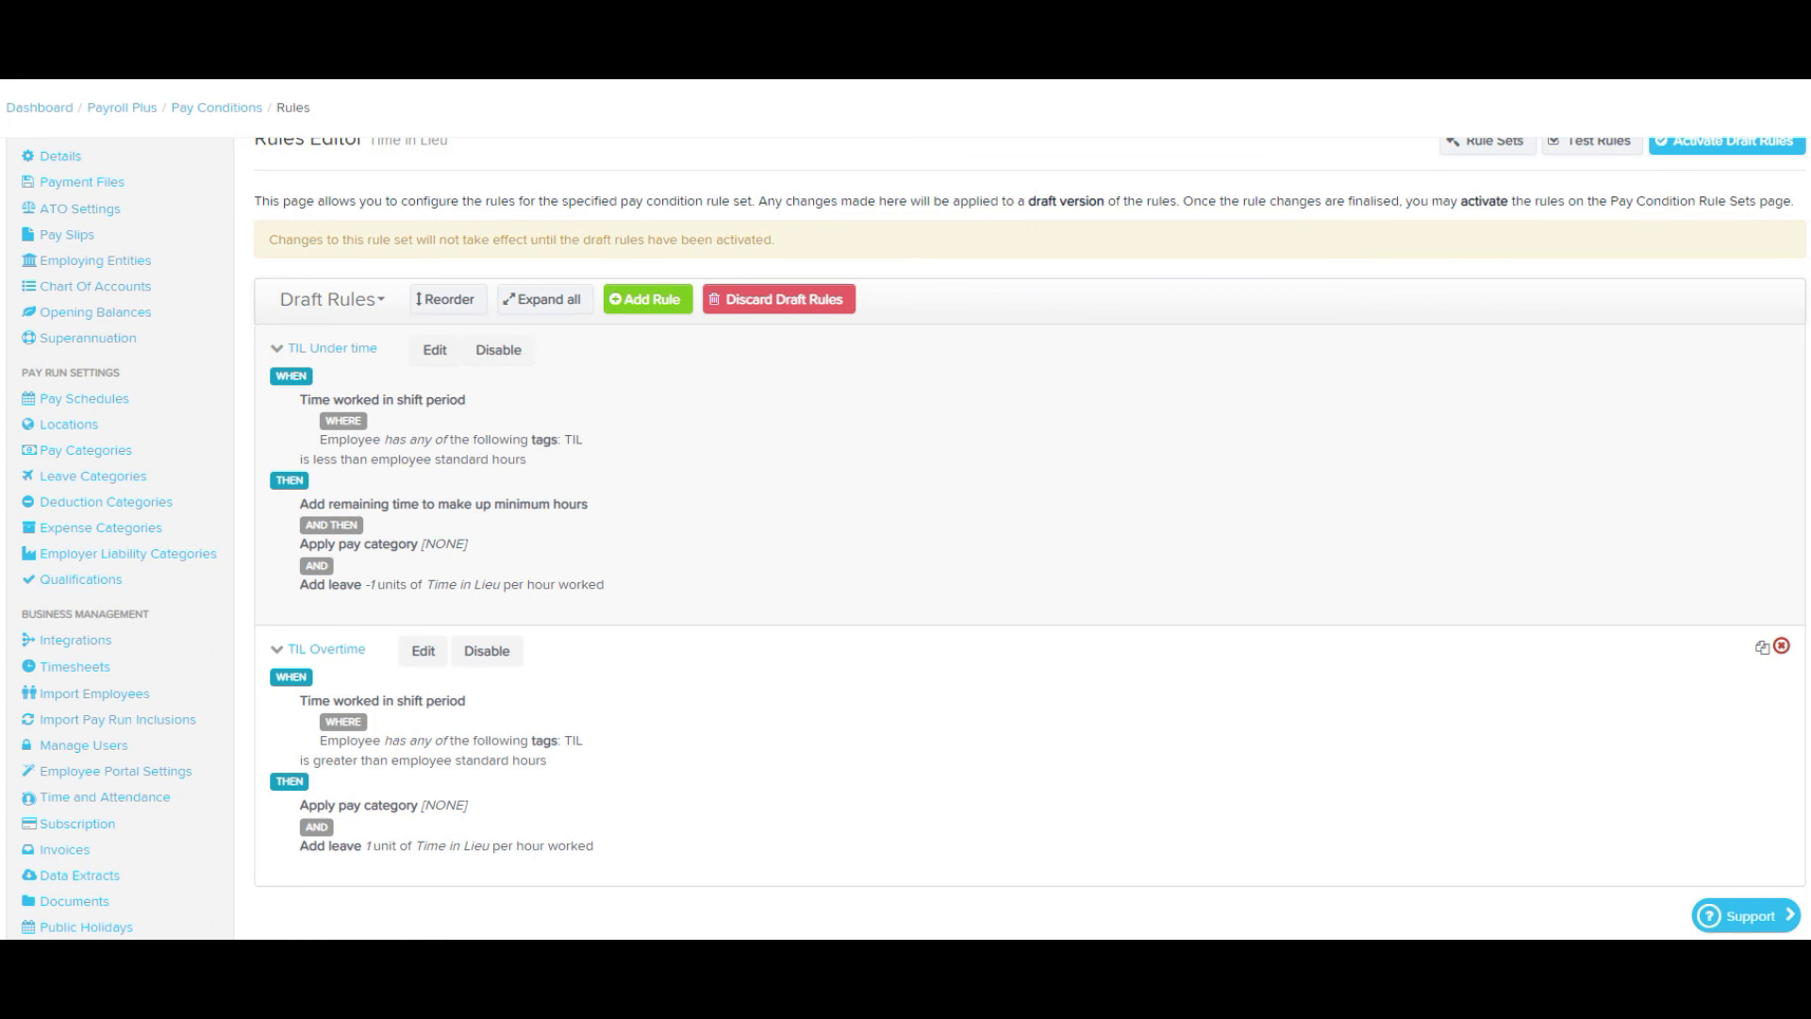
scroll(906, 537, up, 1)
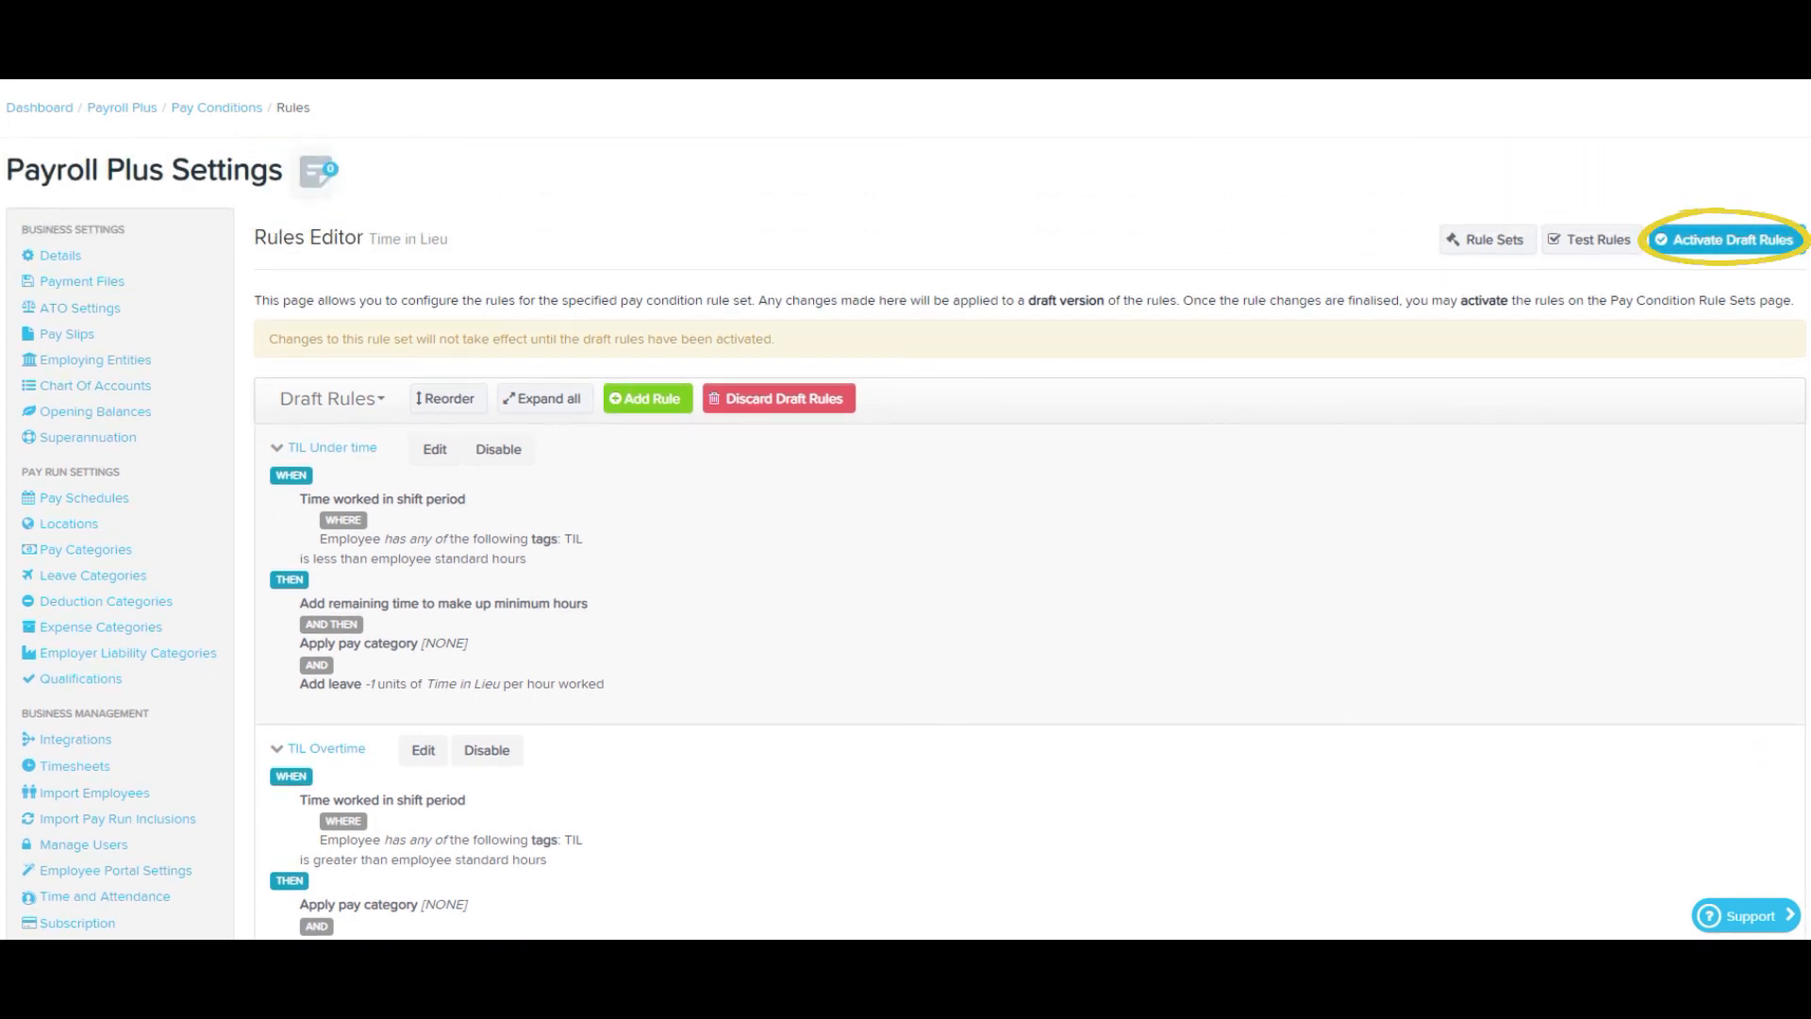
click(1727, 240)
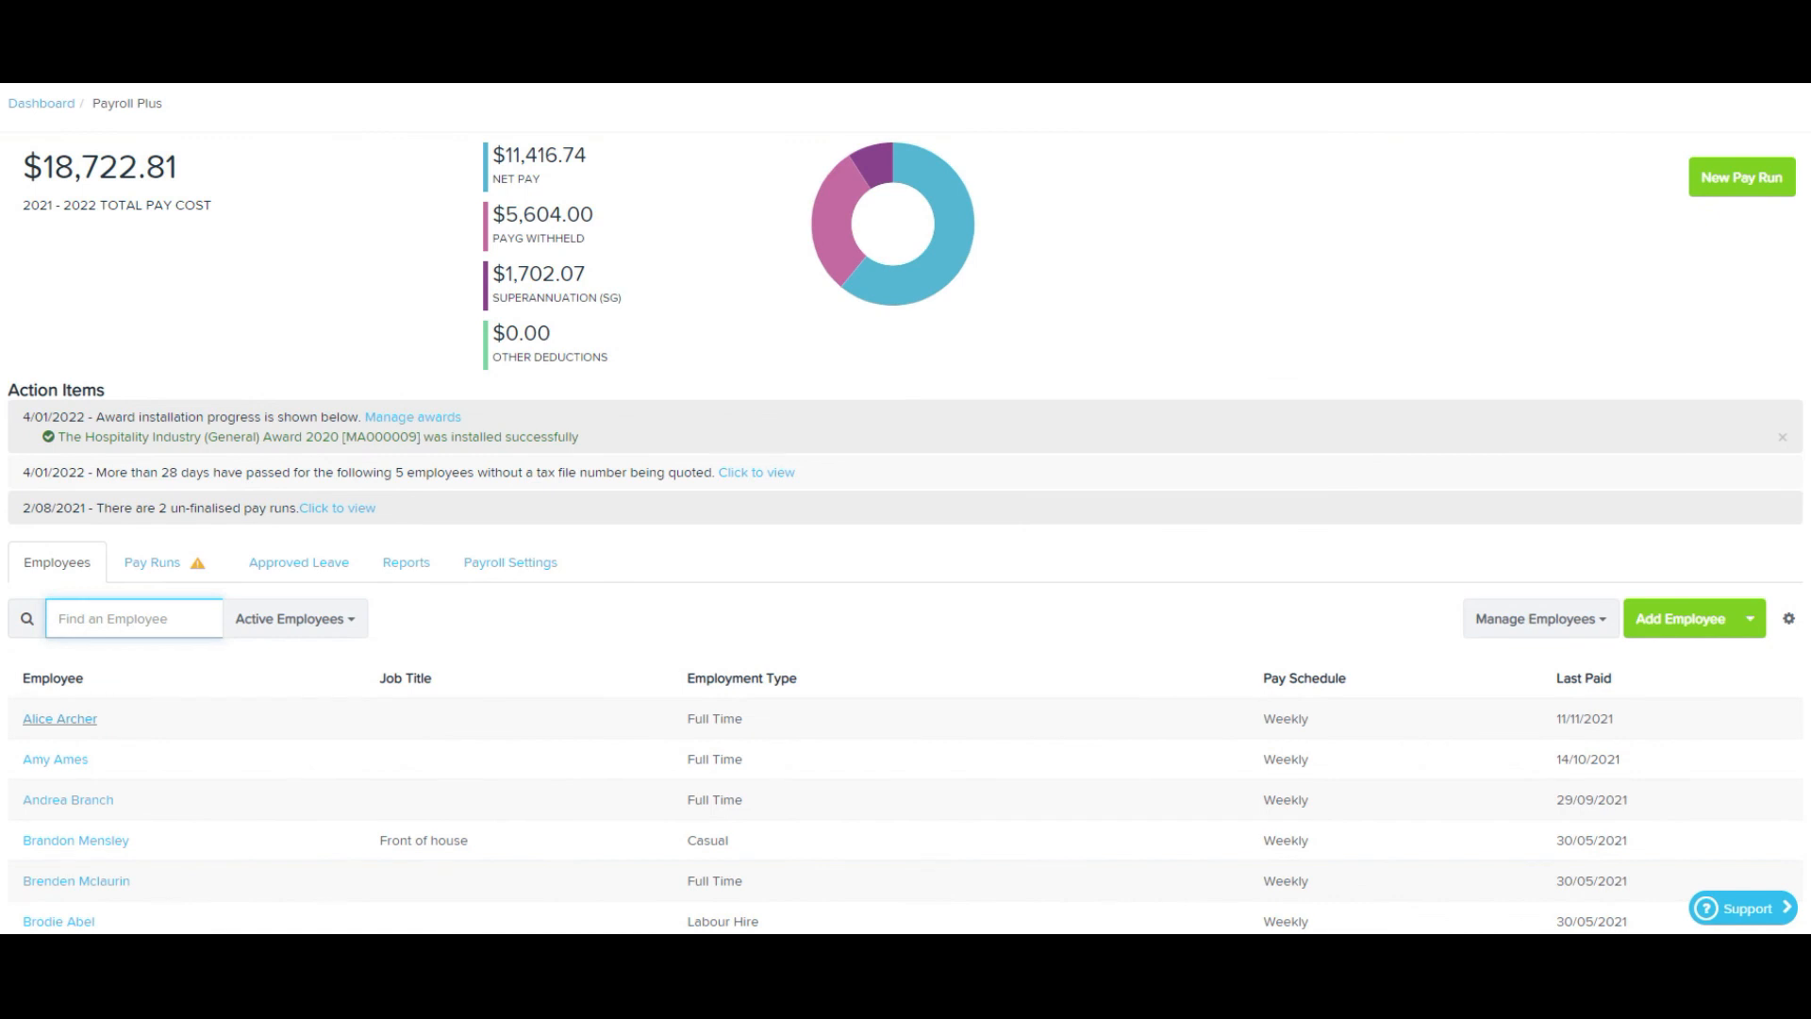
Step: In the first listed employee's pay run defaults, set the pay condition rule set to Time in Lieu and save
click(59, 719)
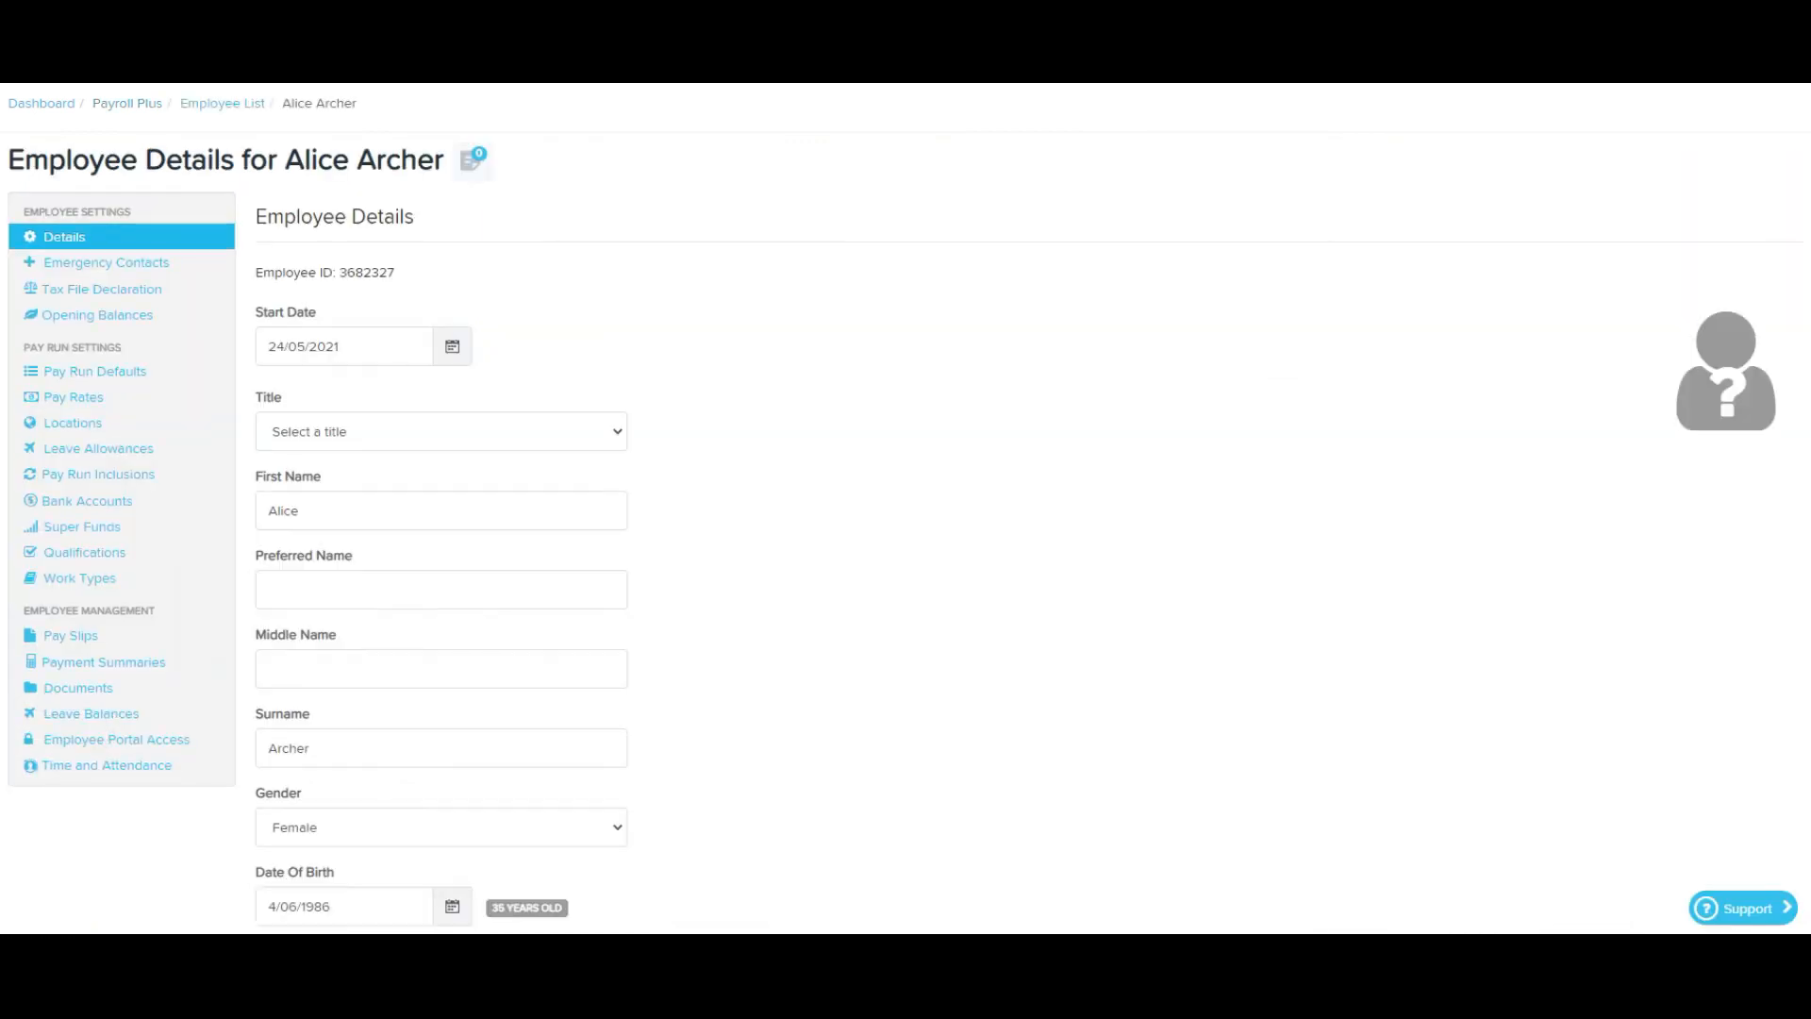
click(95, 370)
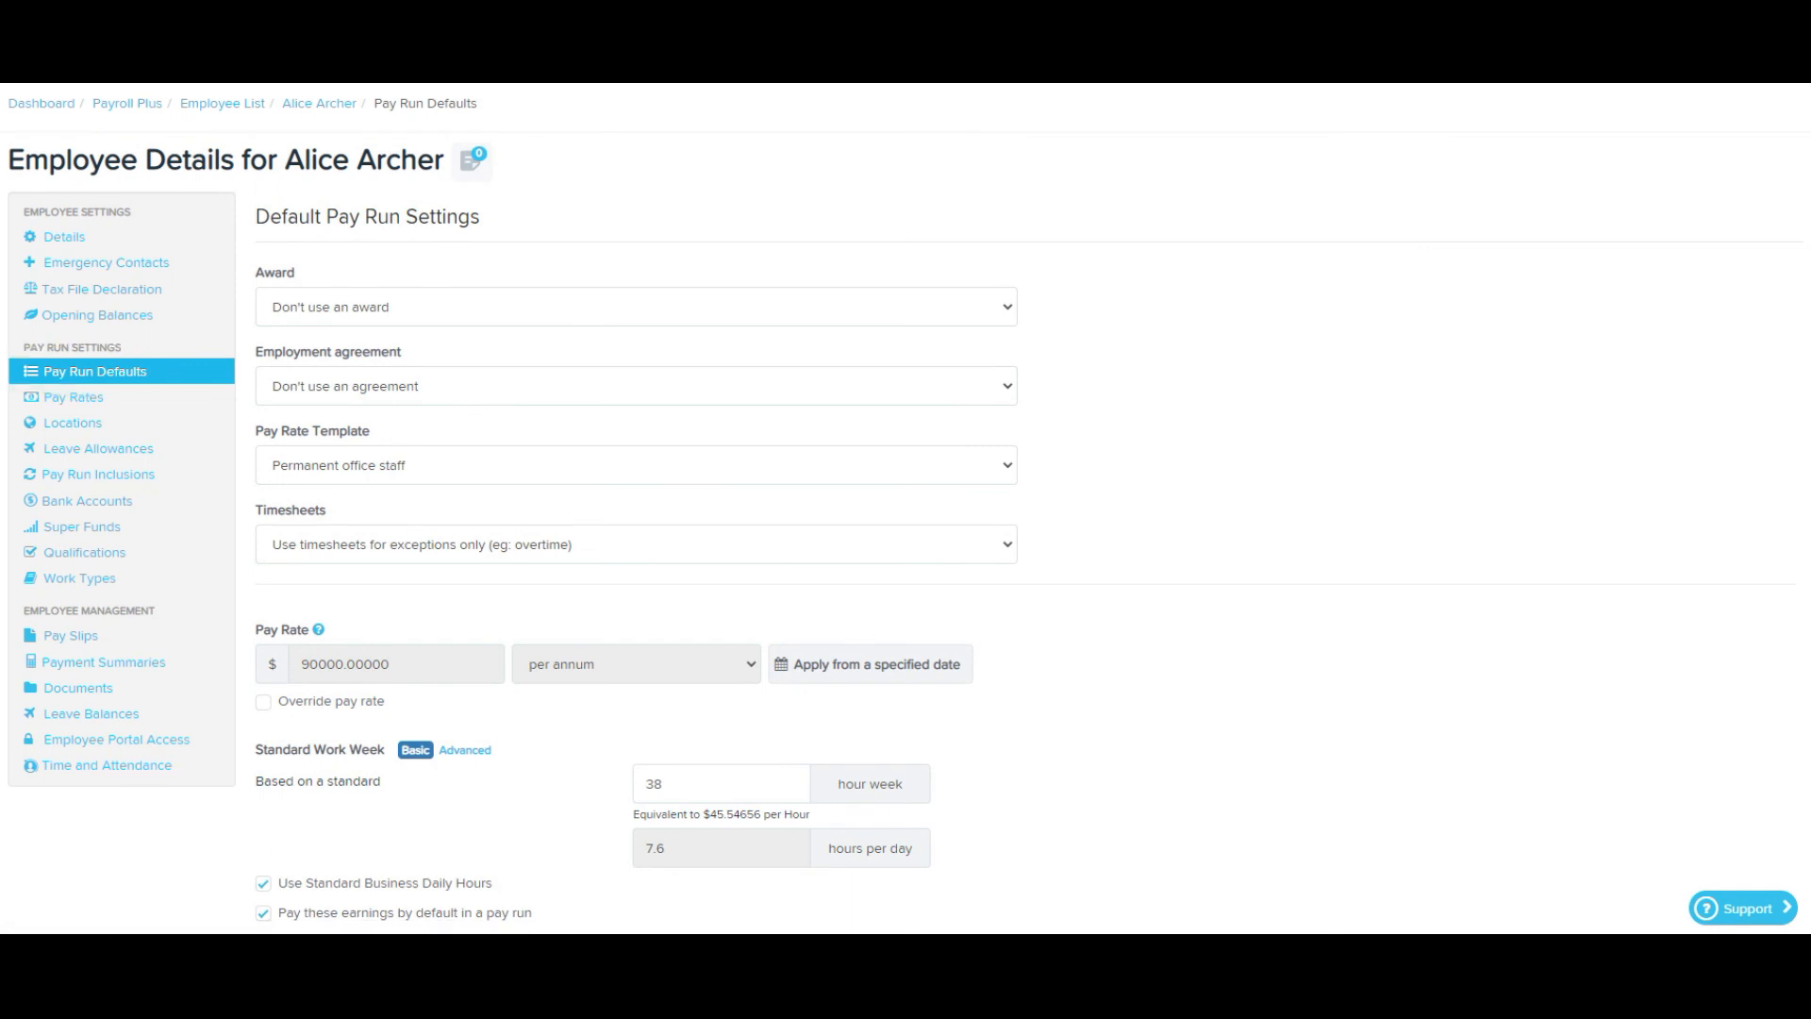
scroll(905, 533, down, 5)
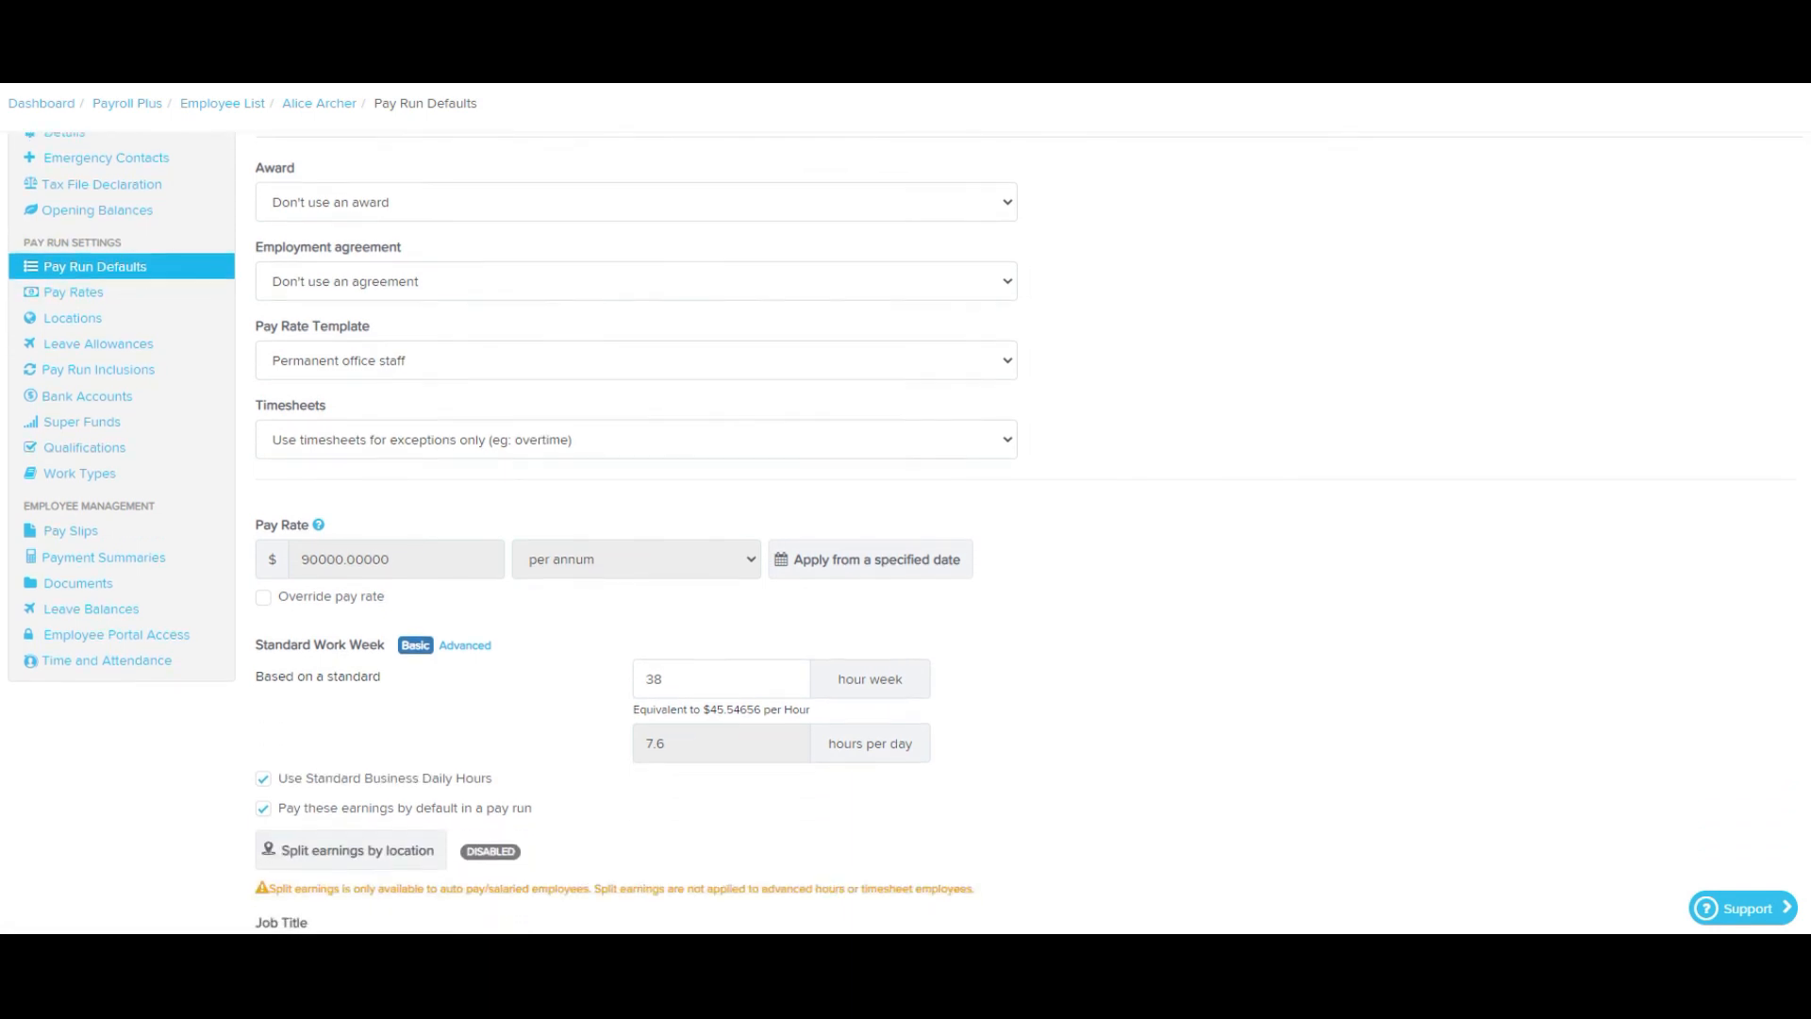
scroll(905, 533, down, 1)
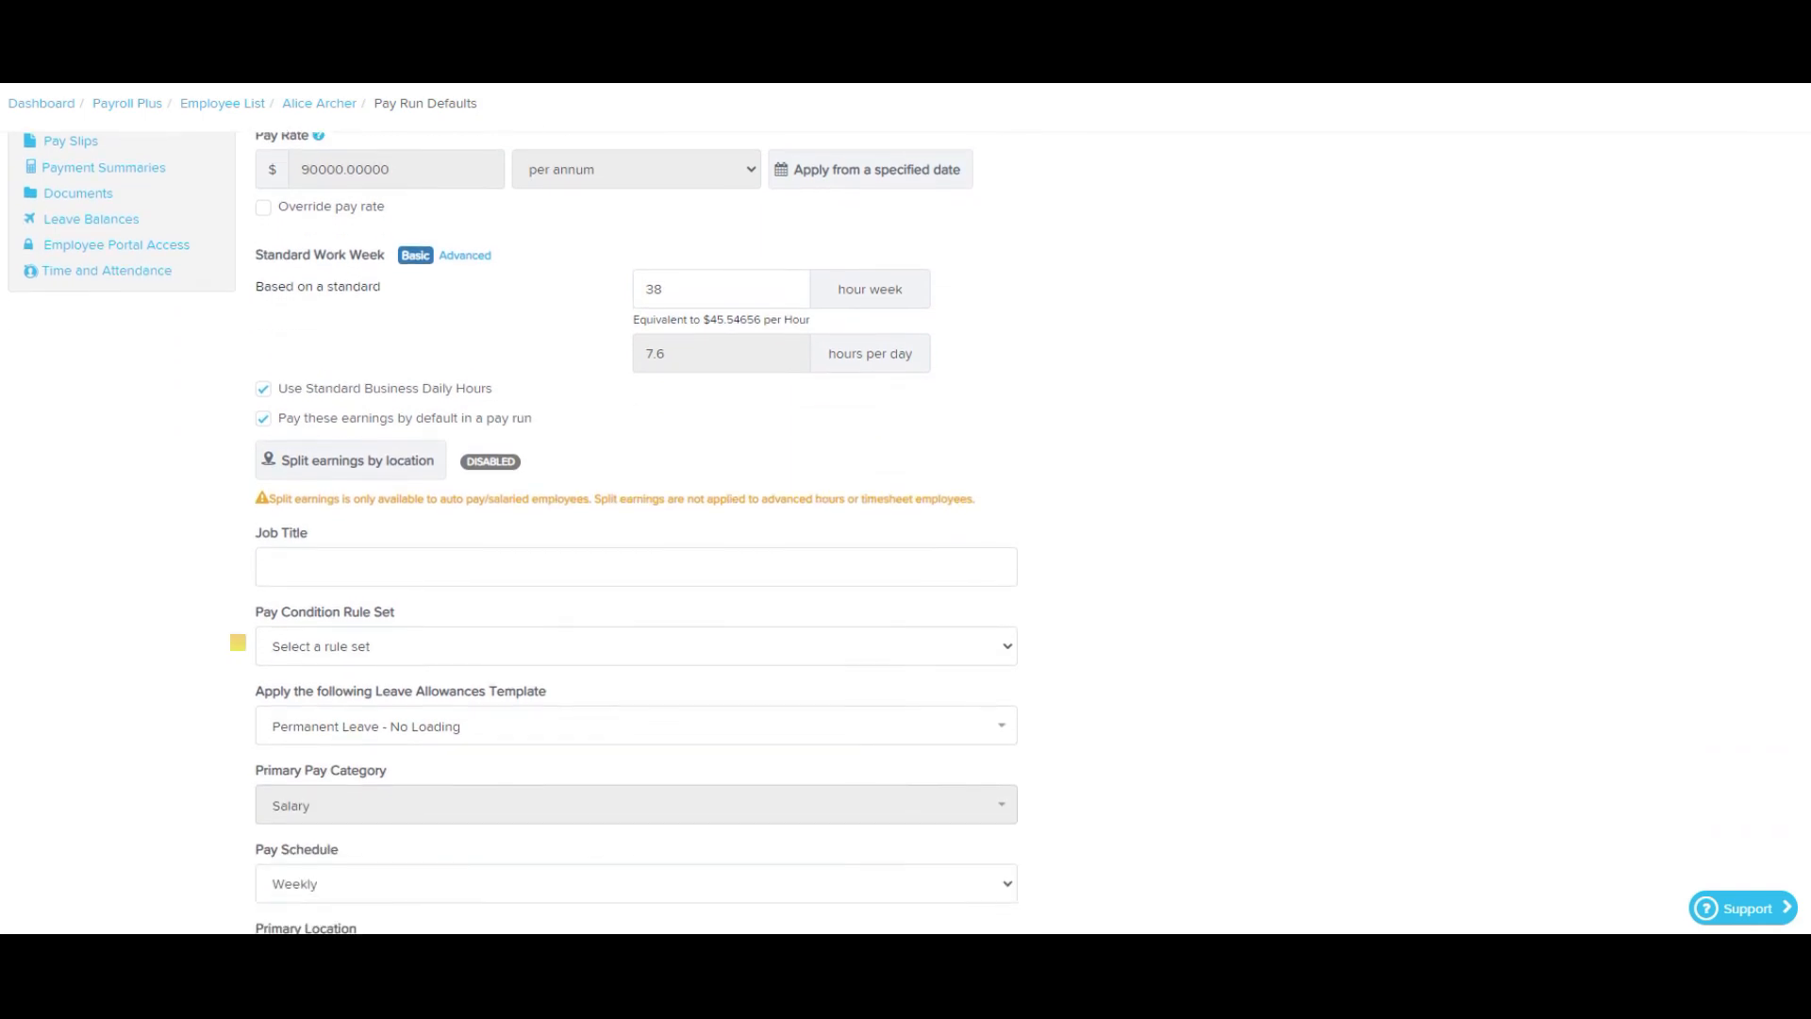
click(635, 646)
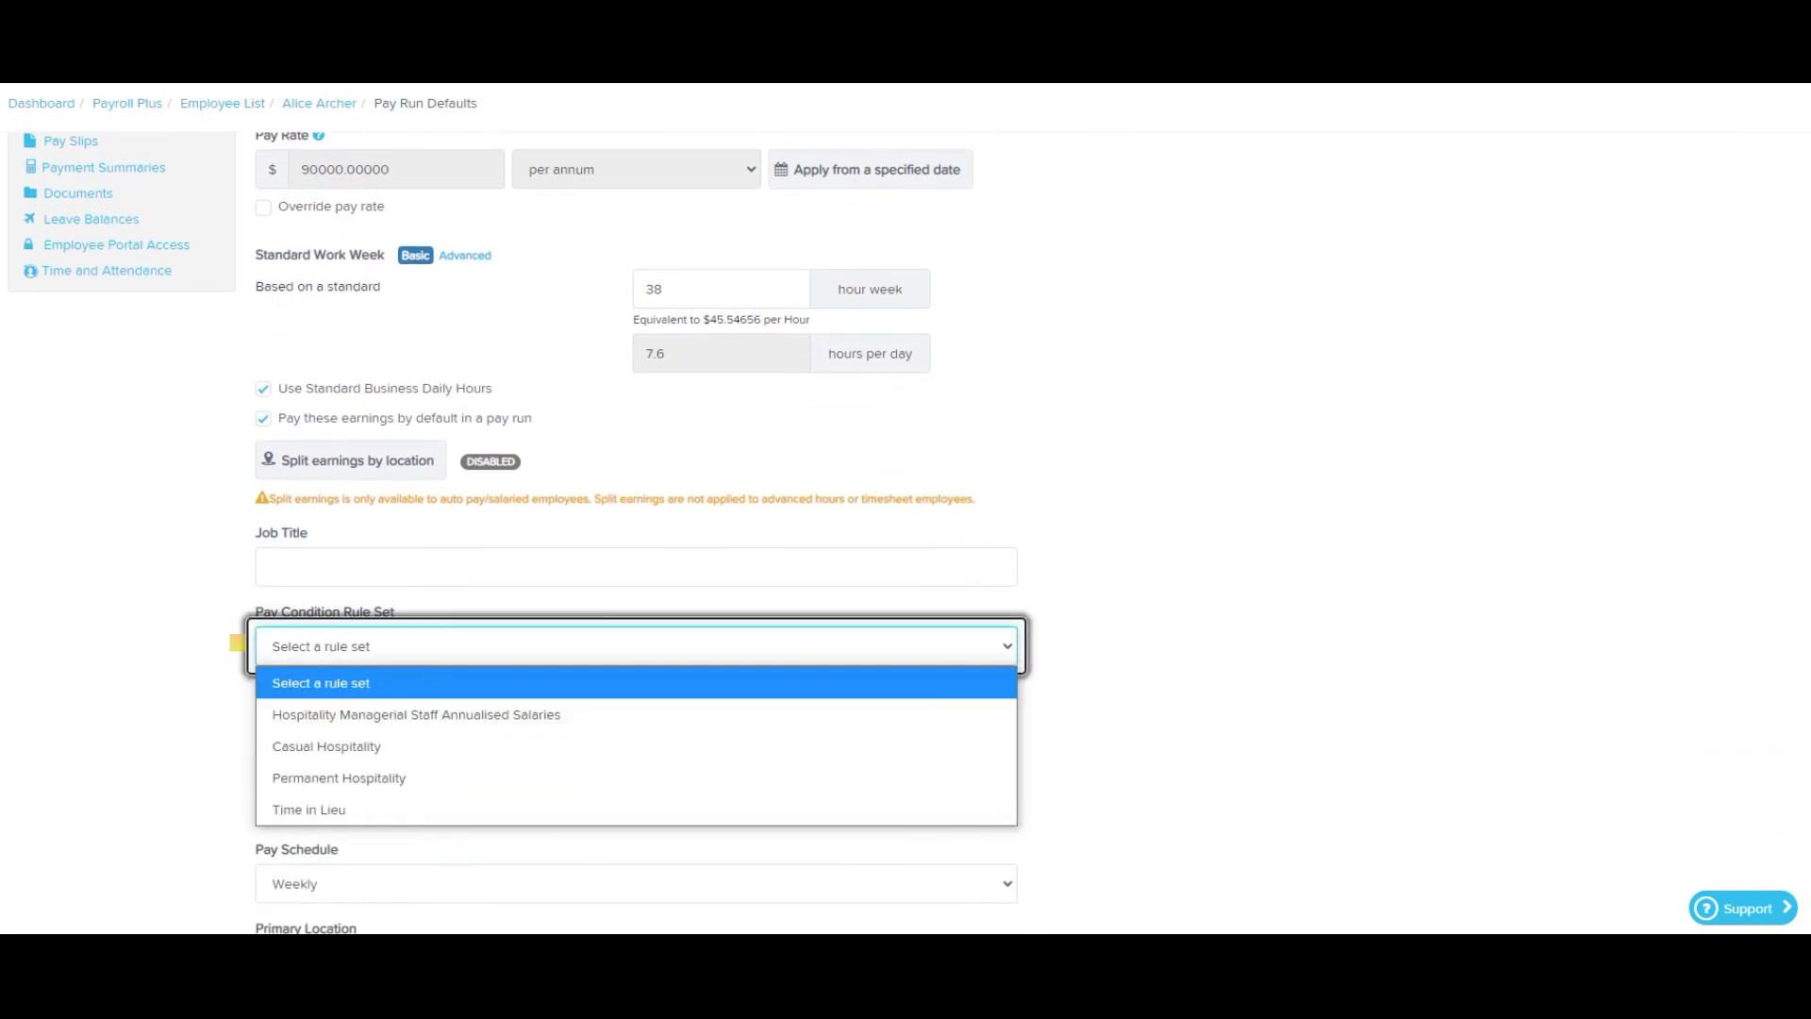
key(Return)
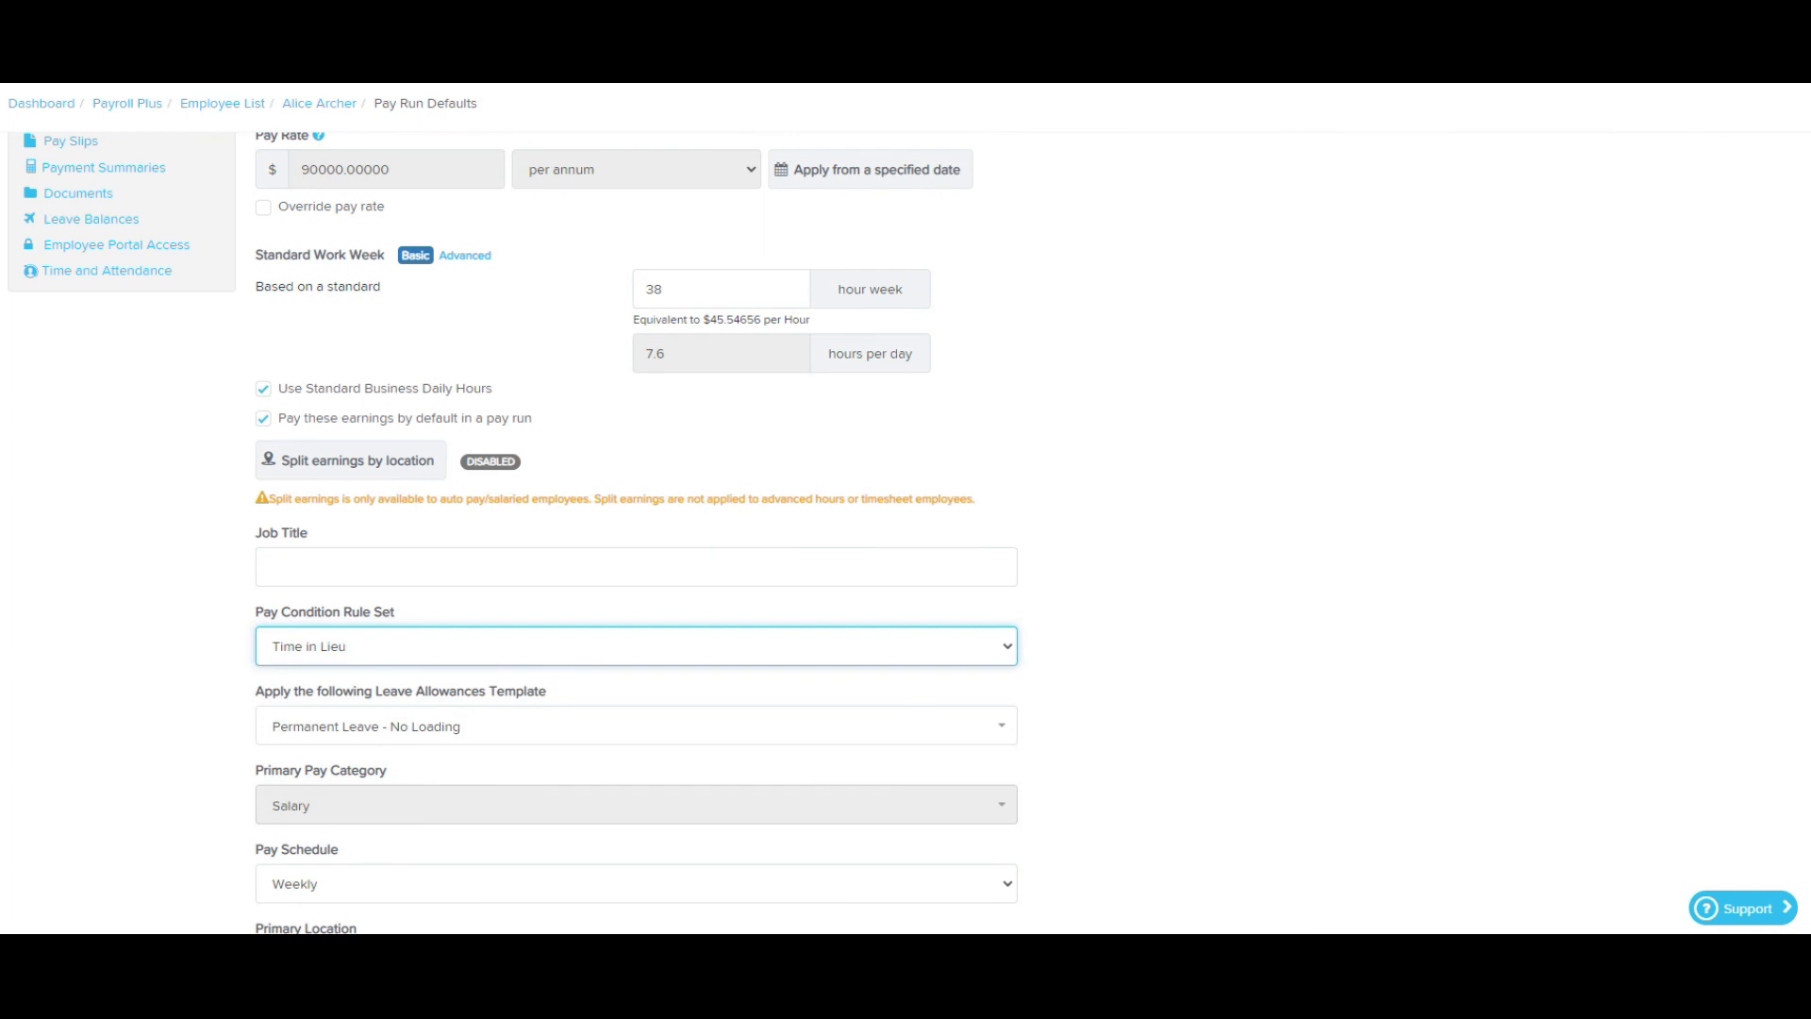
scroll(636, 528, down, 8)
click(282, 742)
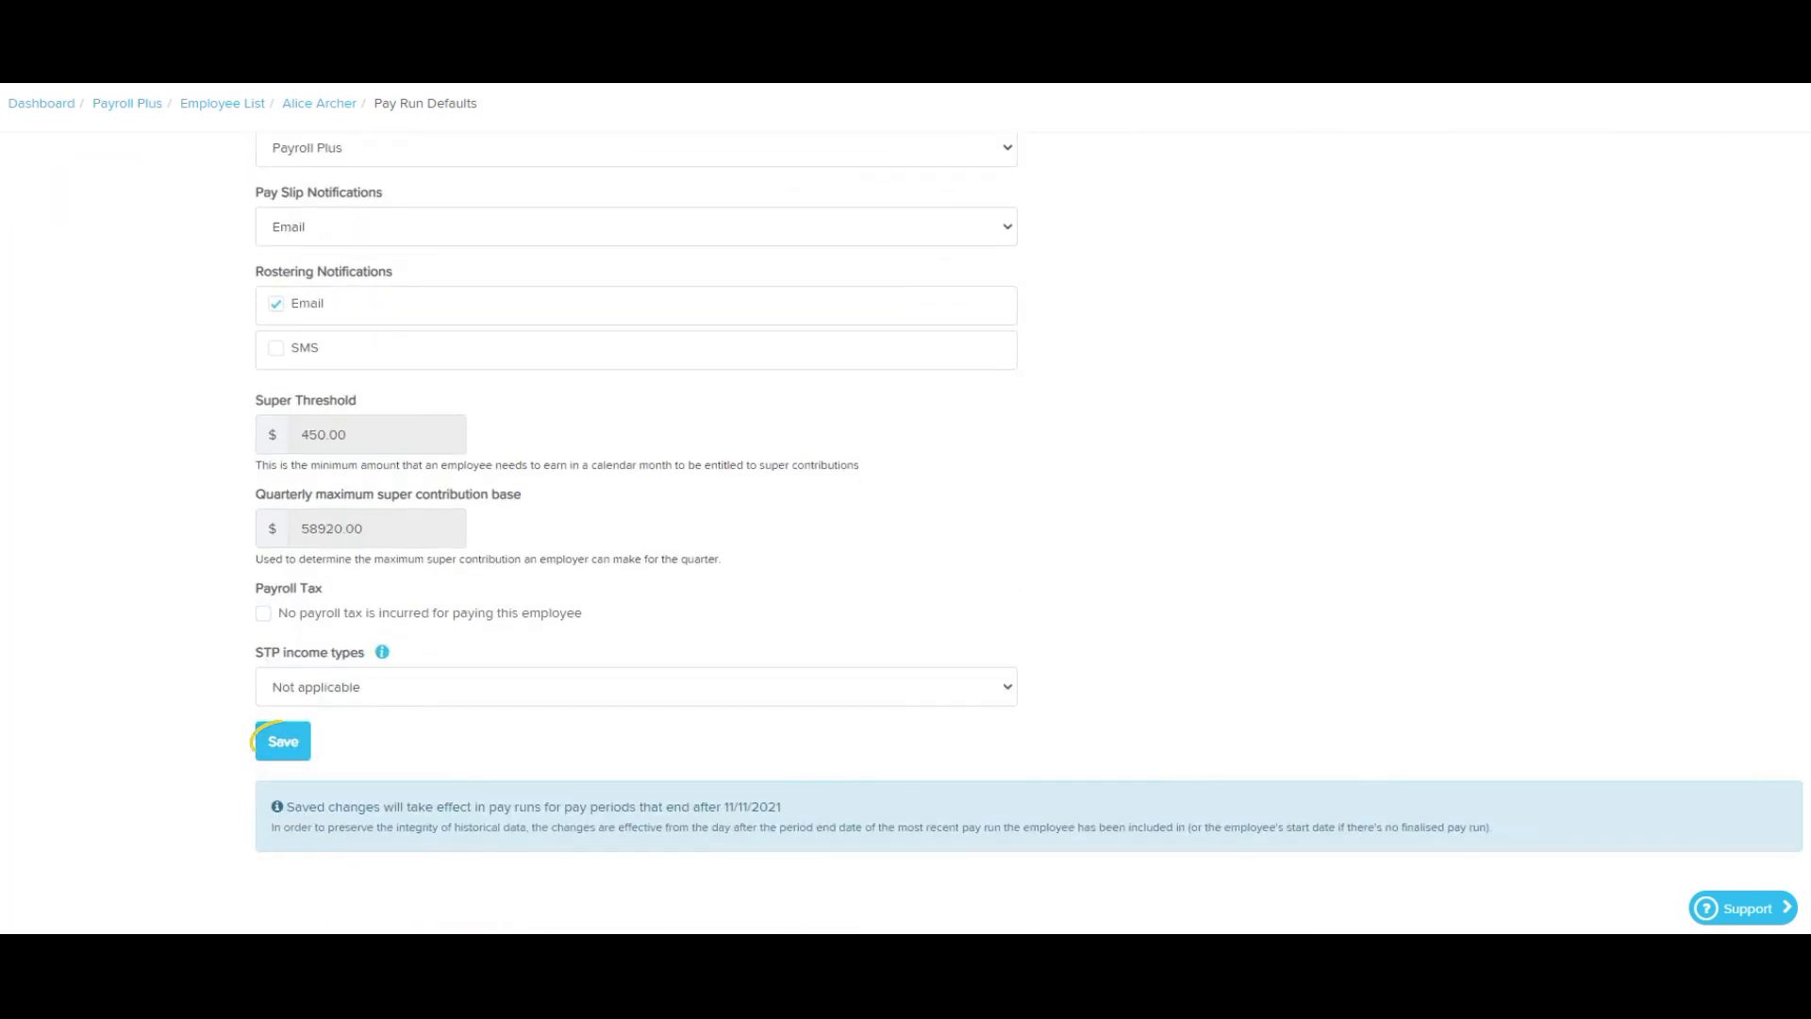